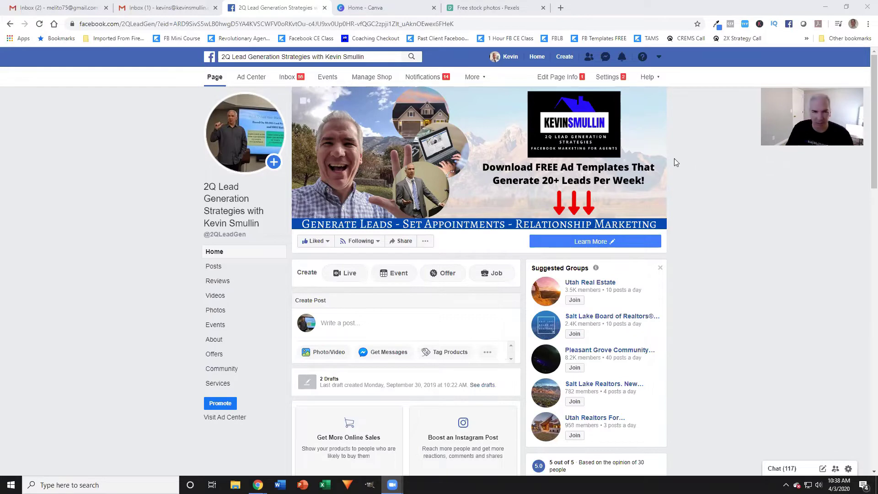
- Switch to the Canva home page to see its design types and recent designs
left_click(384, 10)
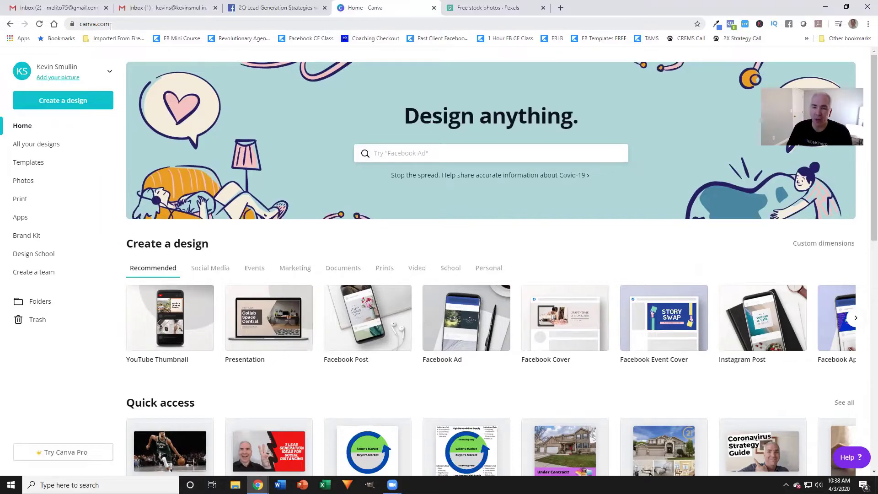
- Search Pexels for 'real estate' and open the lit beige house photo
left_click(484, 8)
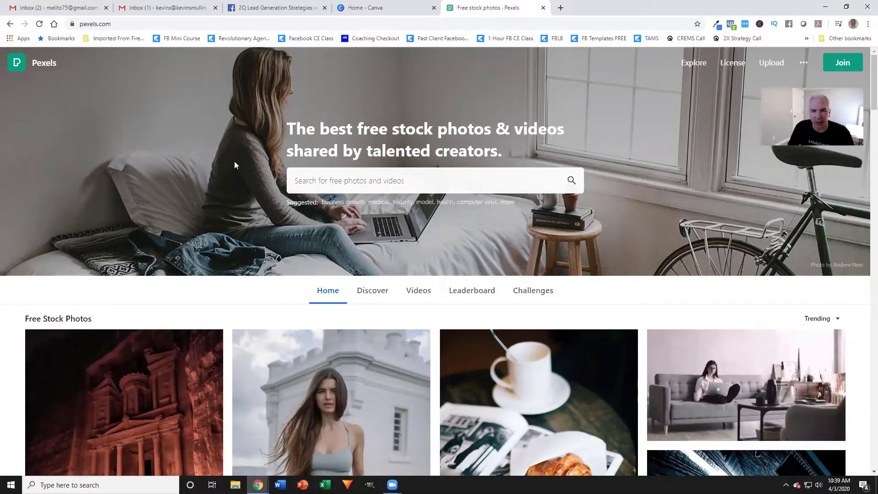
left_click(365, 183)
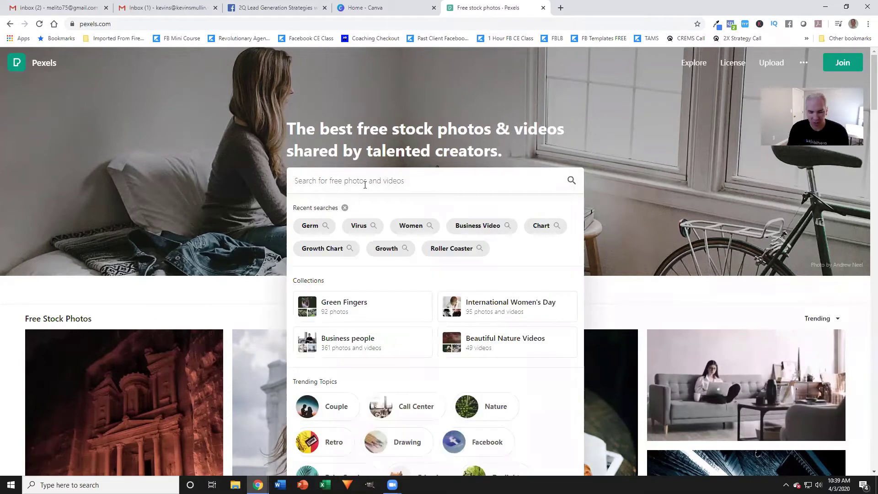
type("real est")
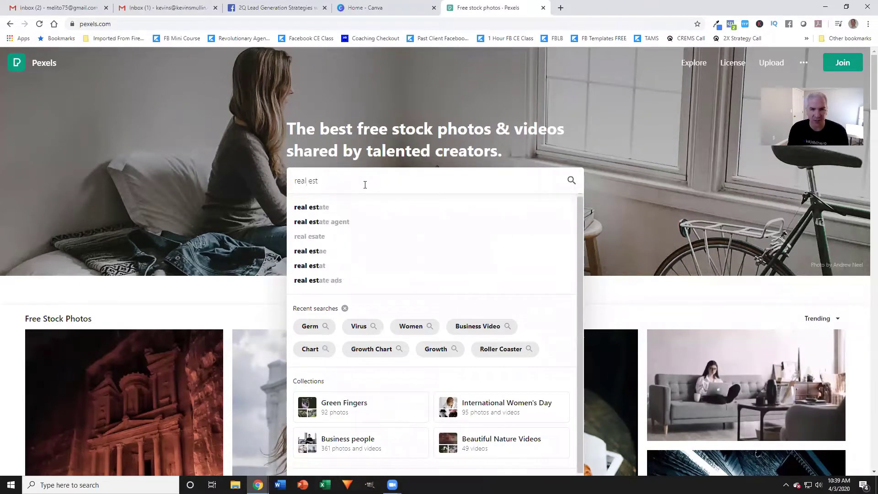
type("ate")
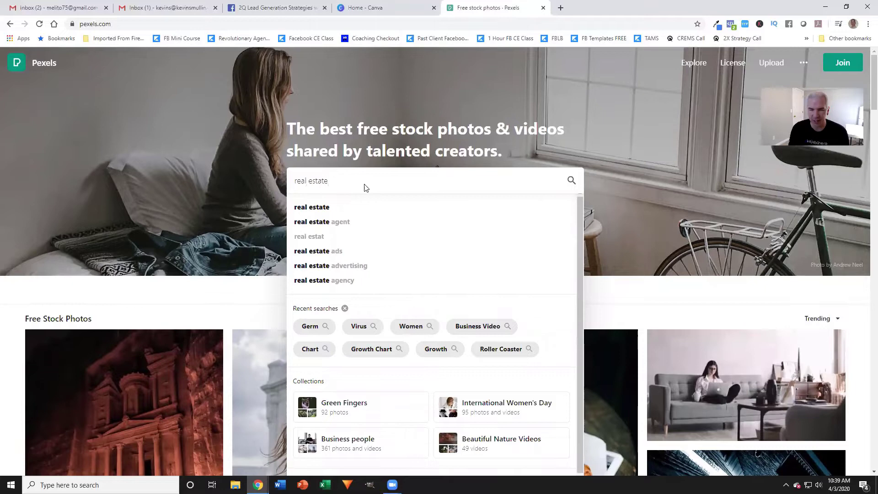
key("Return")
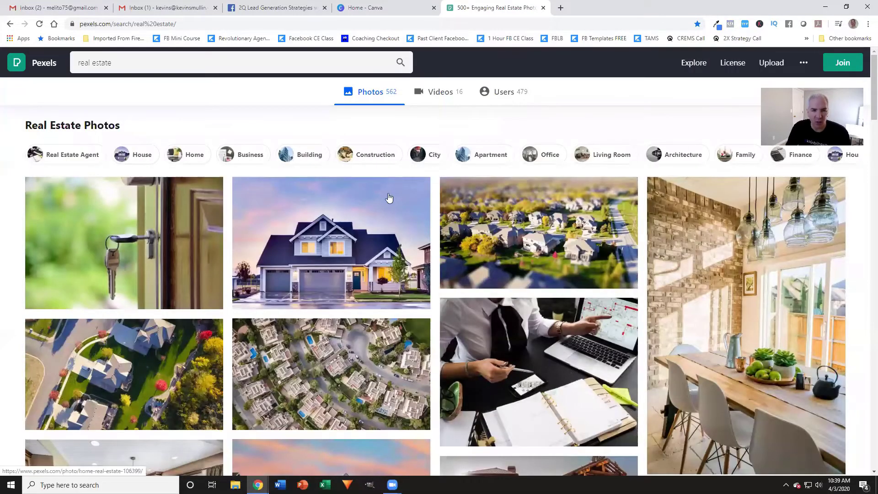
scroll(553, 211, "down", 5)
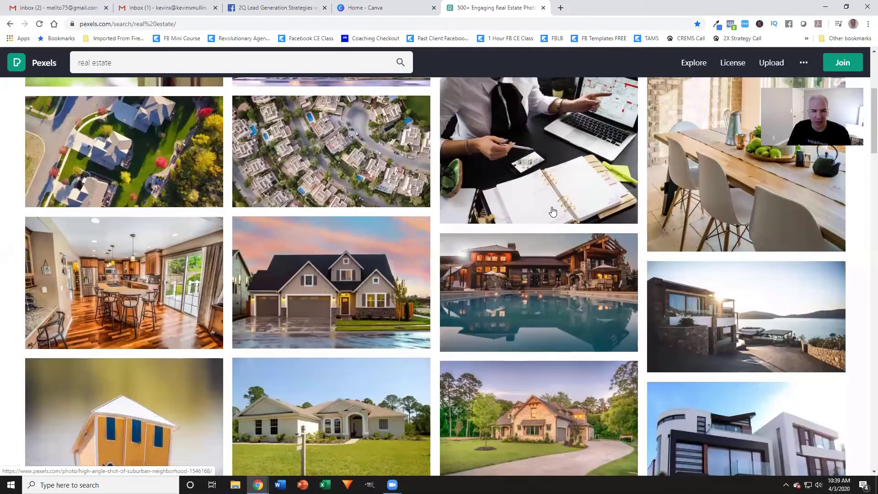
scroll(552, 211, "down", 2)
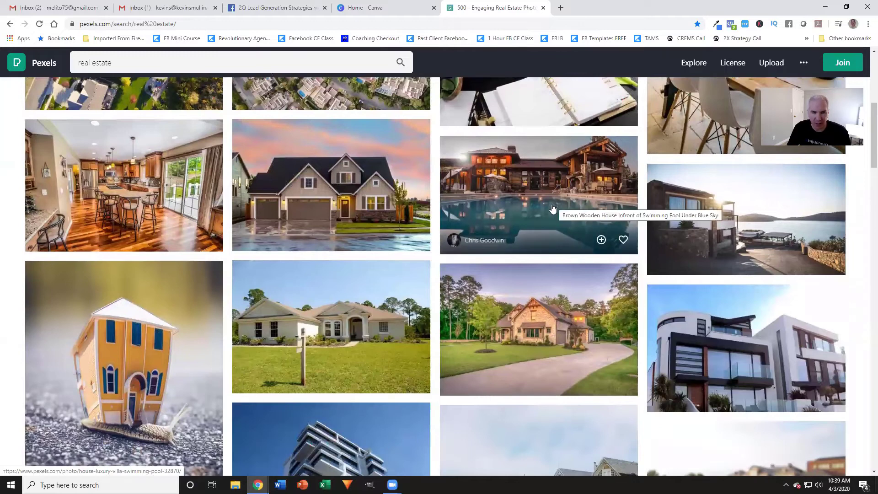
scroll(552, 209, "down", 5)
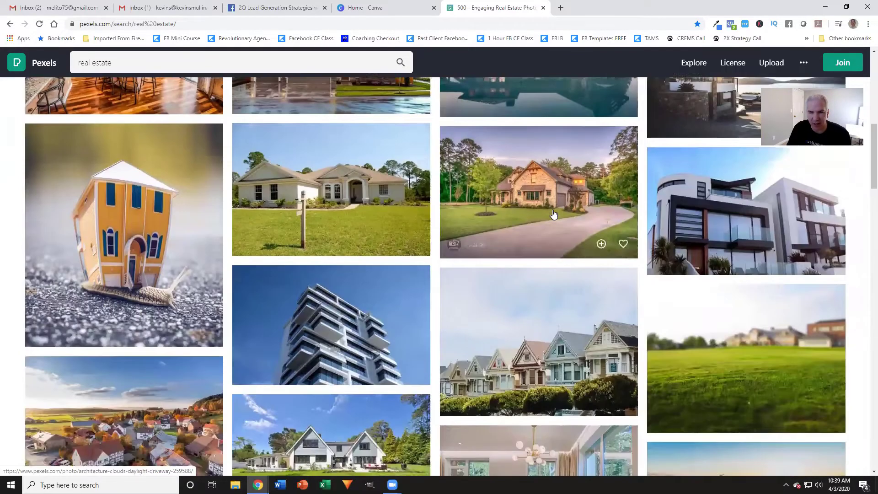
scroll(553, 214, "down", 5)
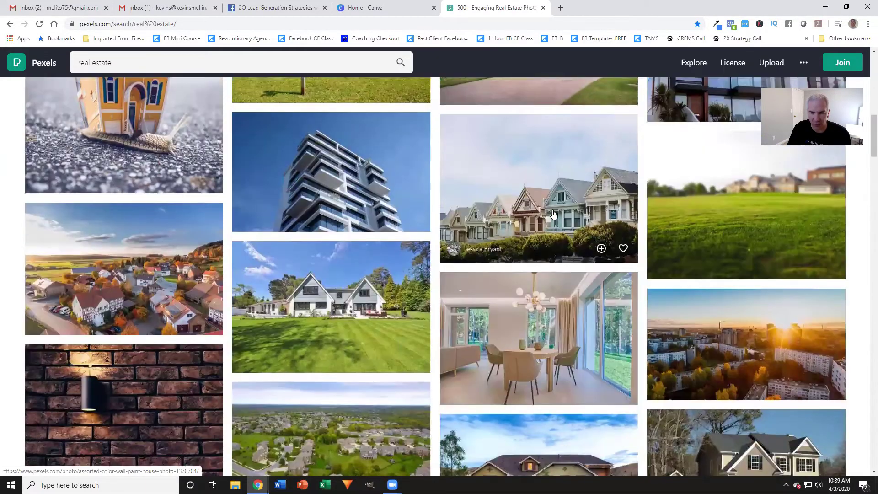
scroll(553, 214, "down", 2)
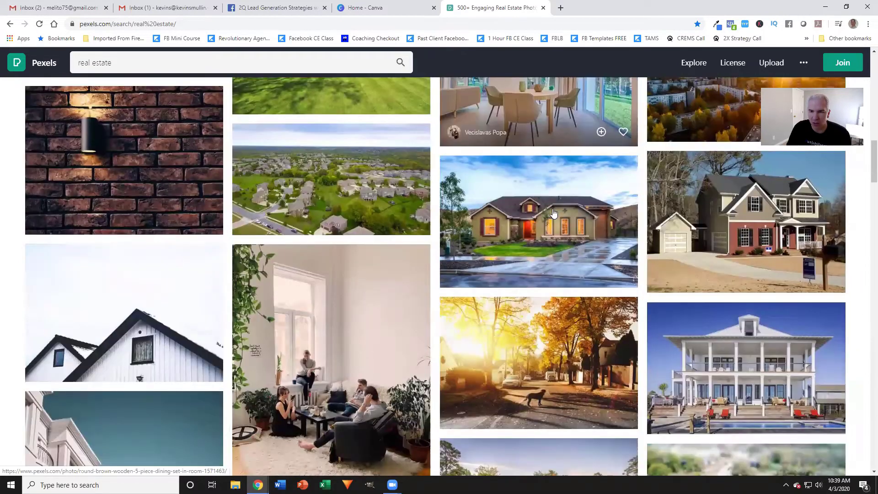
left_click(568, 228)
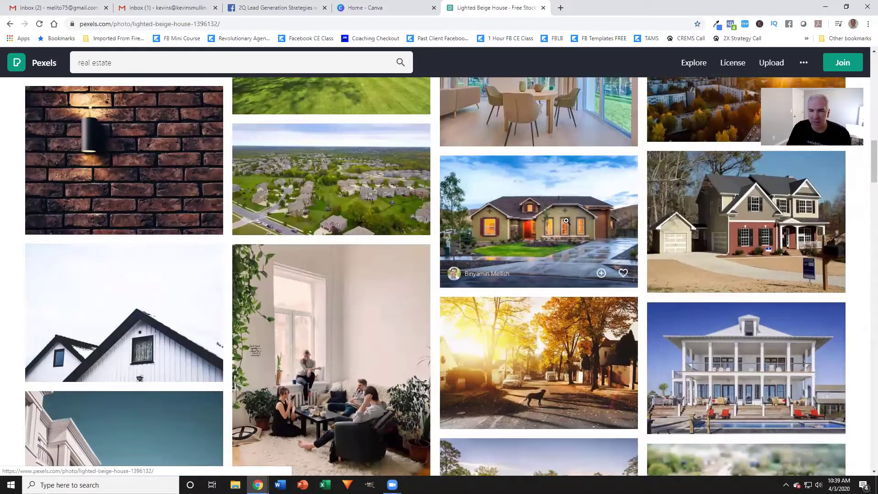
- Download the house photo at Medium (1280 x 853) into Desktop > FB Cover Images
left_click(697, 67)
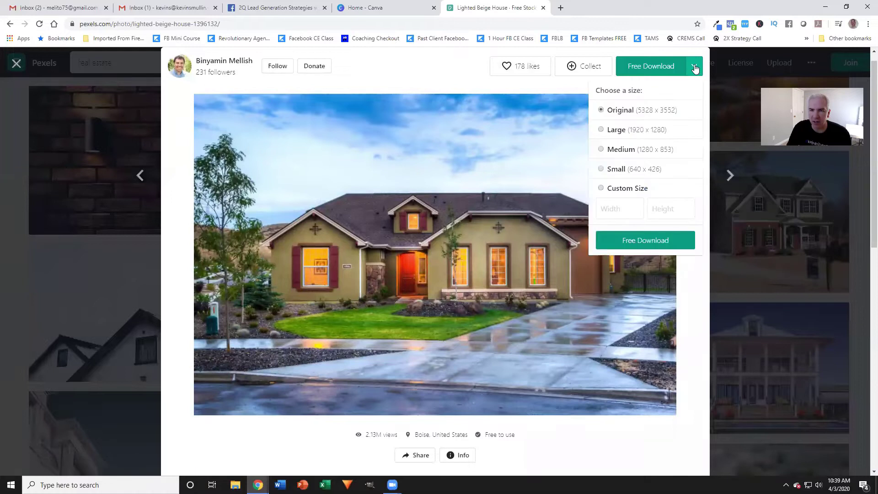
left_click(622, 154)
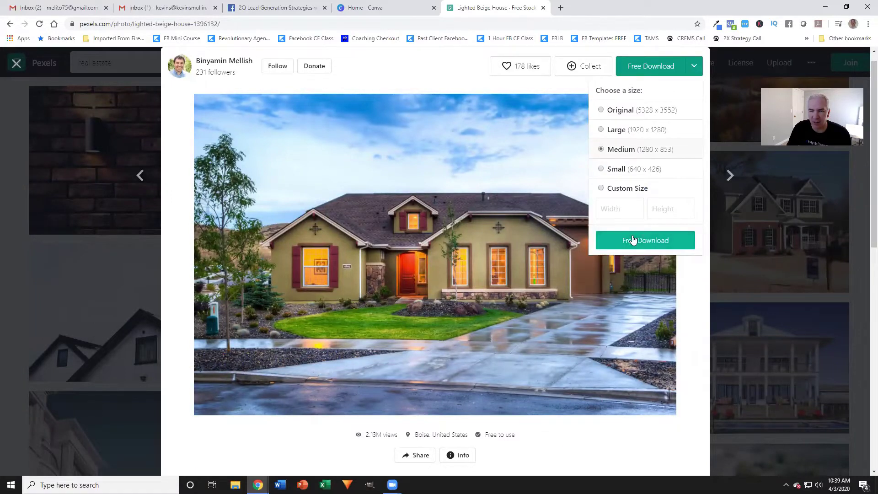
left_click(606, 235)
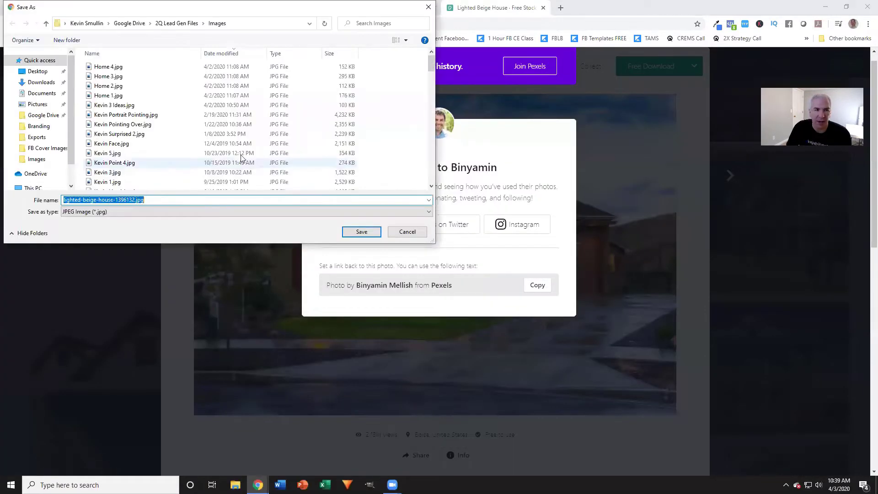
left_click(27, 74)
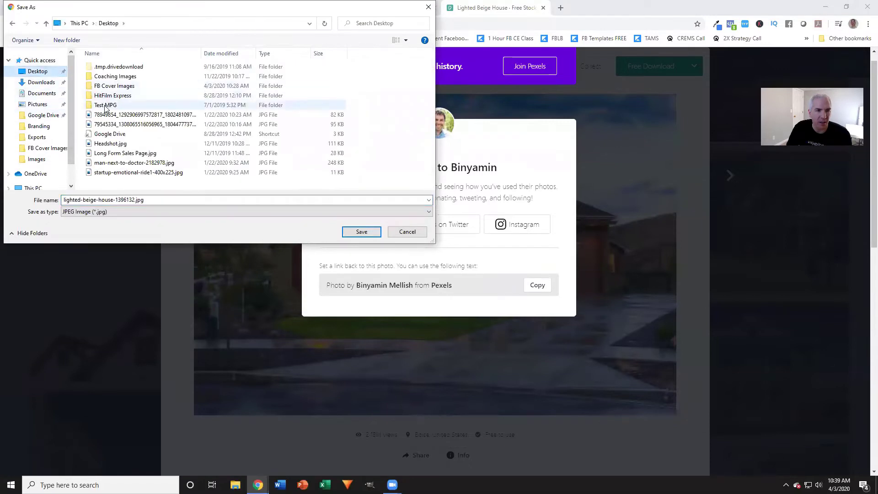
double_click(111, 86)
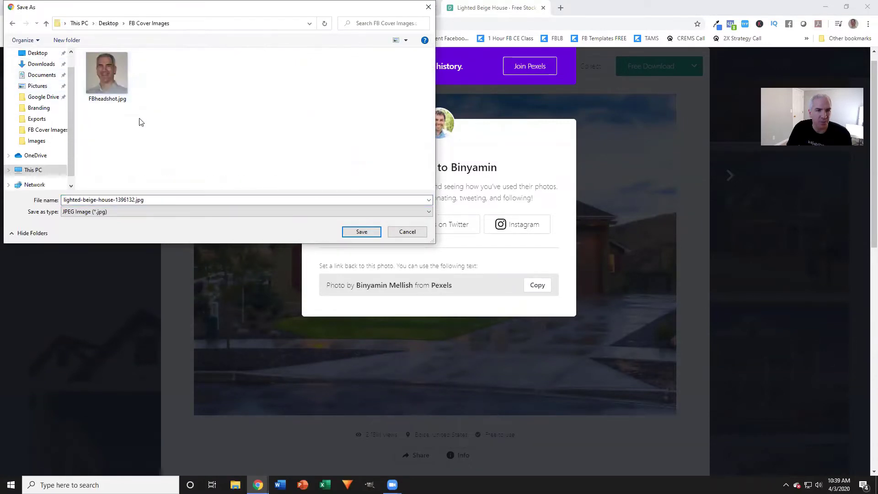
left_click(362, 232)
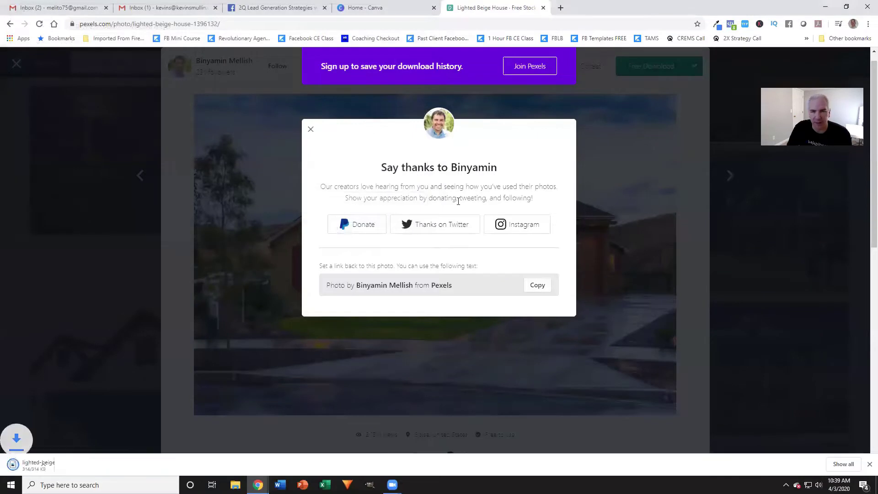
left_click(311, 130)
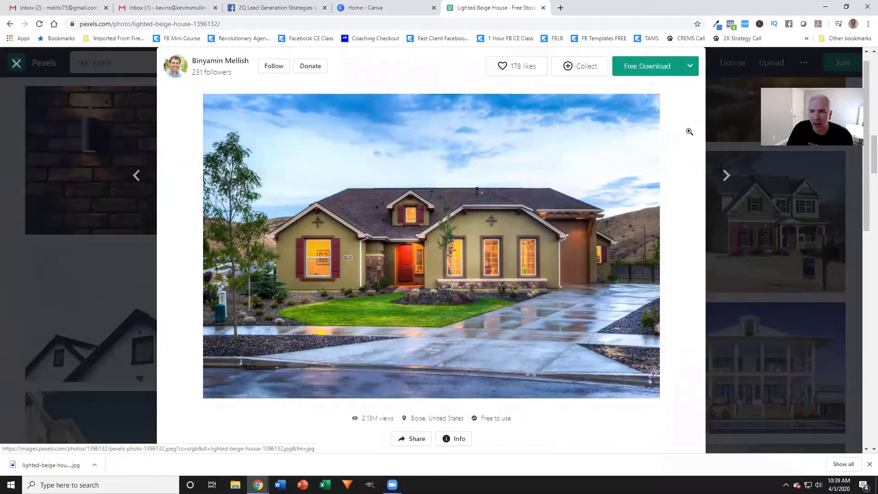
- Search Pexels for 'kitchen' and open the bright white kitchen-with-island photo
left_click(714, 125)
scroll(432, 144, "up", 10)
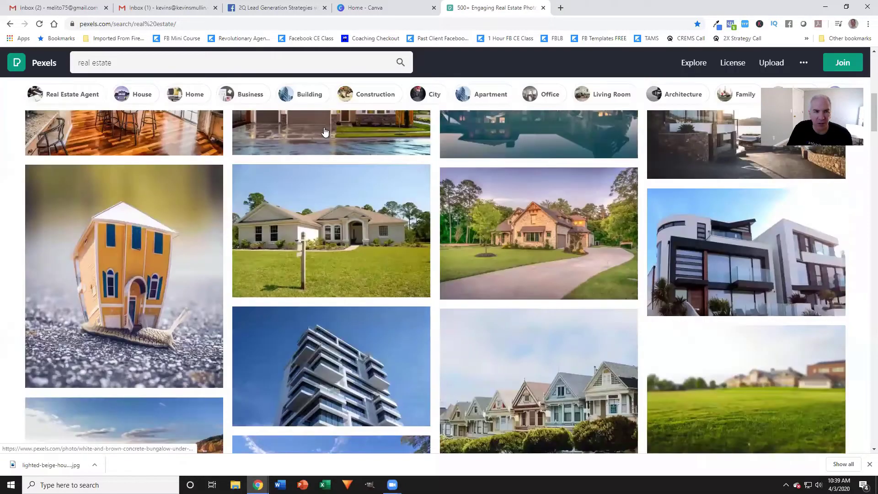
left_click(74, 63)
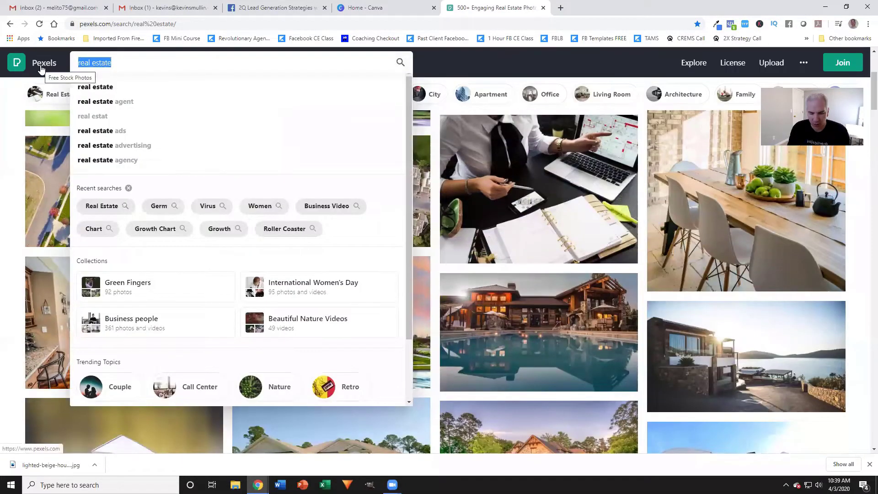
type("kith")
key("BackSpace")
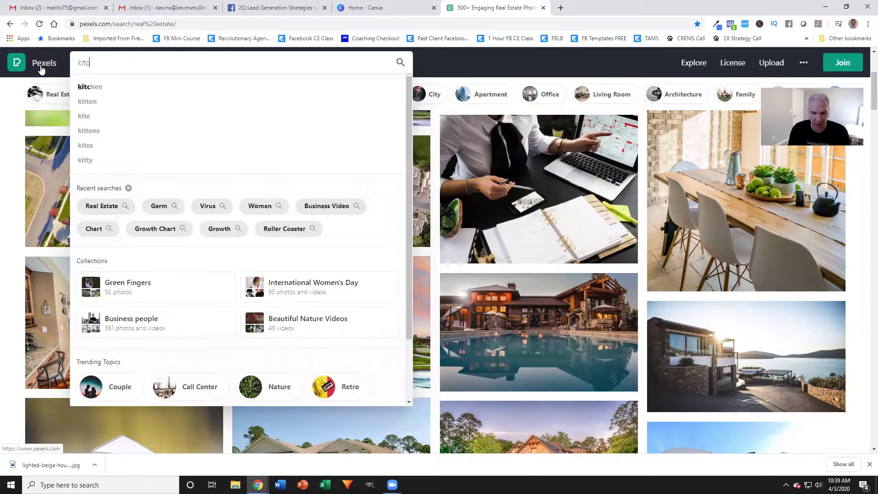
type("chen")
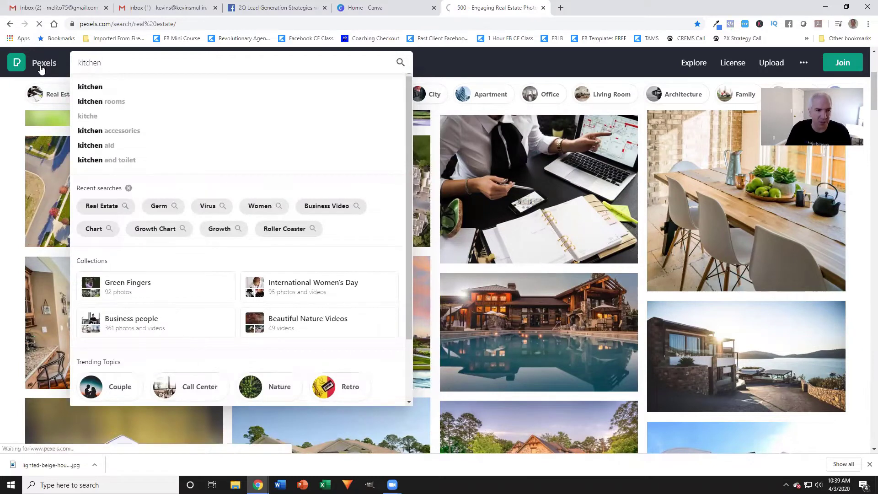
key("Return")
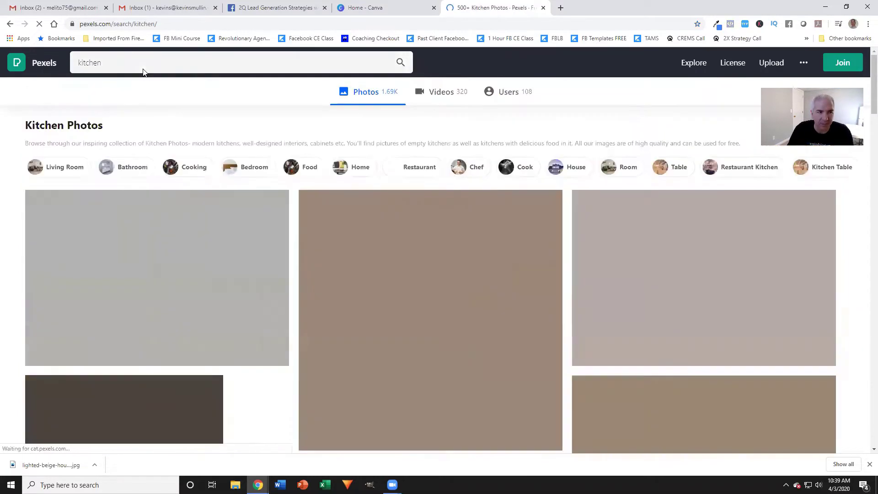
scroll(504, 201, "down", 1)
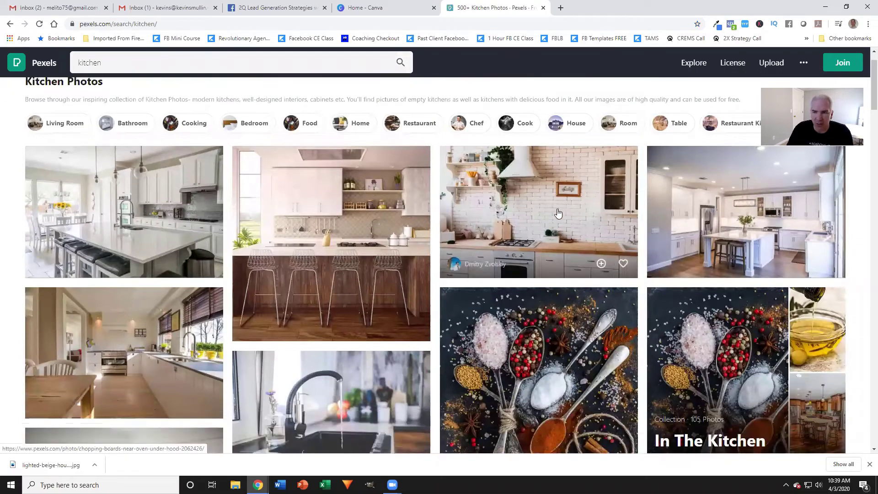
left_click(753, 206)
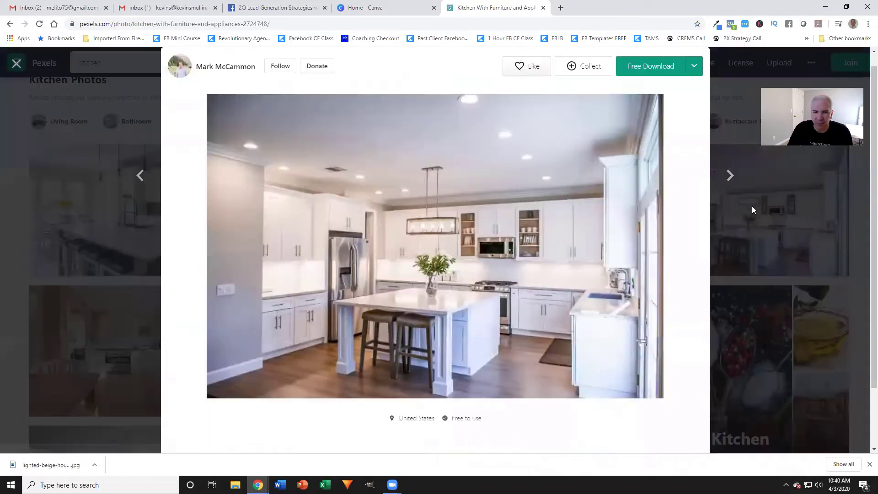
- Download and save the white kitchen photo
left_click(697, 72)
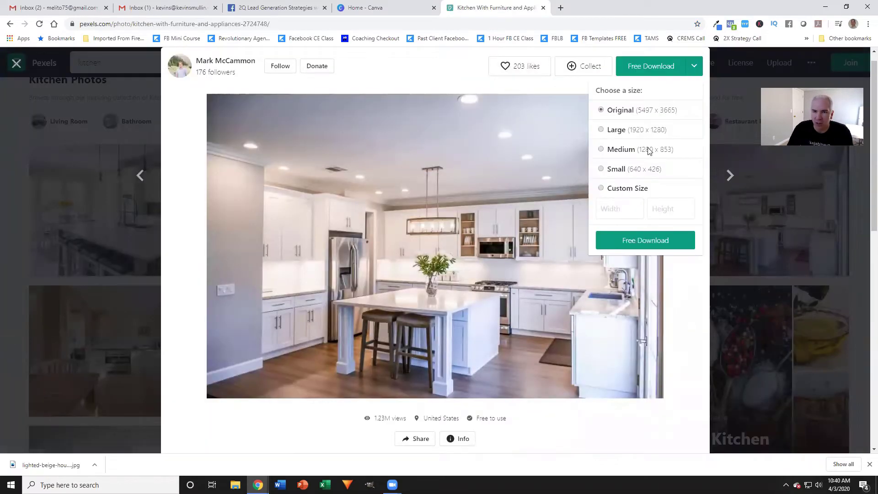
left_click(659, 240)
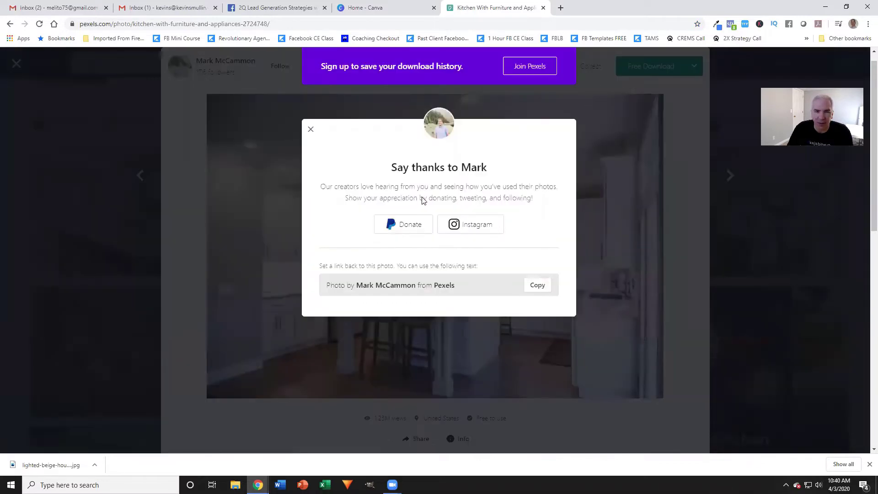
left_click(358, 232)
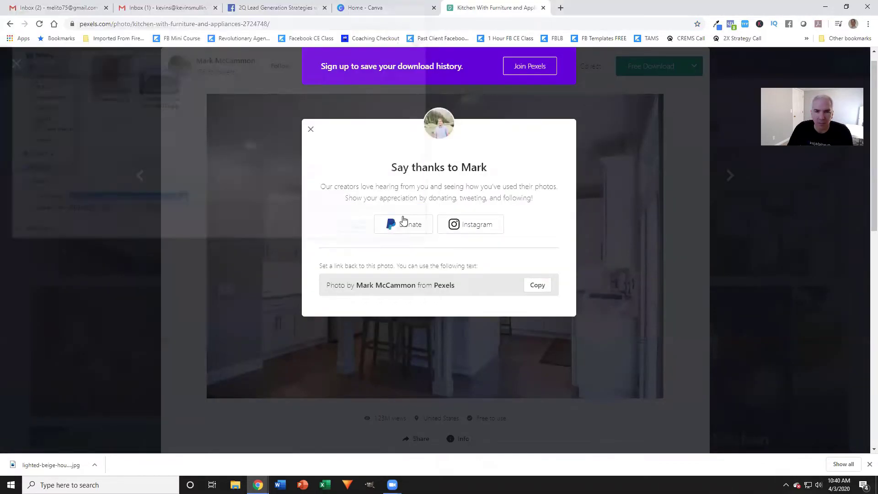
left_click(310, 129)
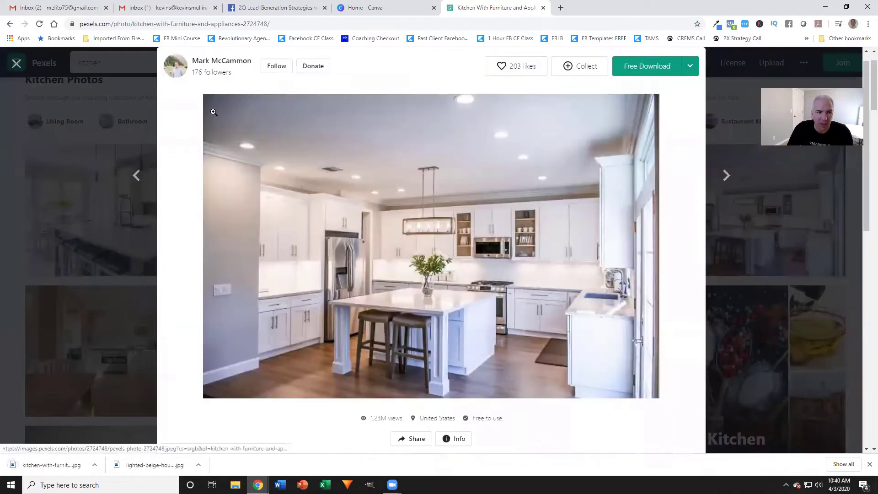
- Search Pexels for 'bedroom', fixing the 'bedr4oom' typo in the query
left_click(16, 63)
left_click(186, 64)
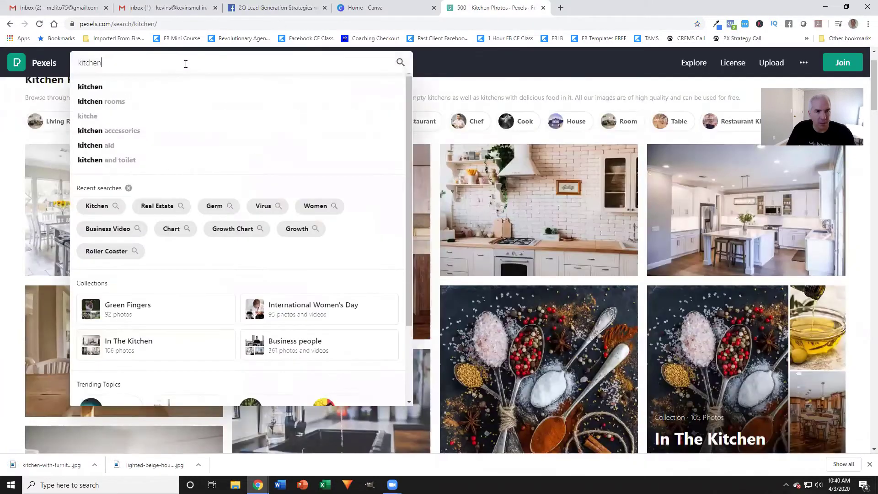
double_click(95, 61)
type("bed")
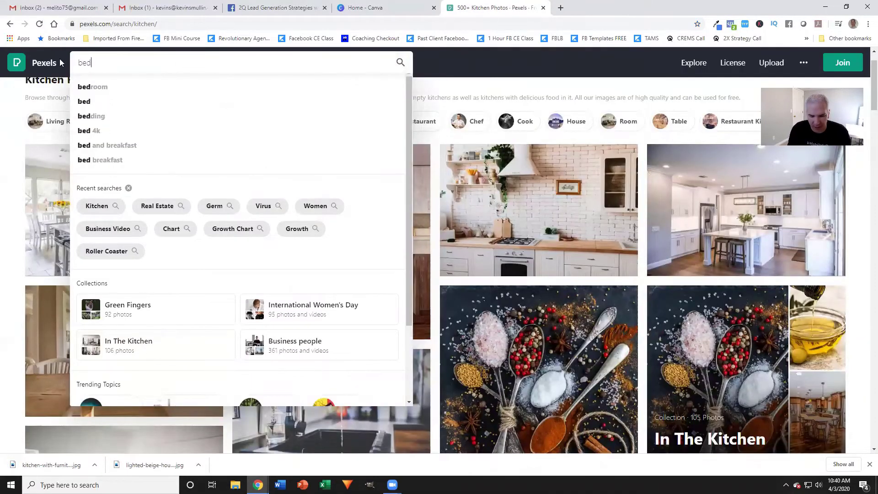
type("r4oom")
key("Return")
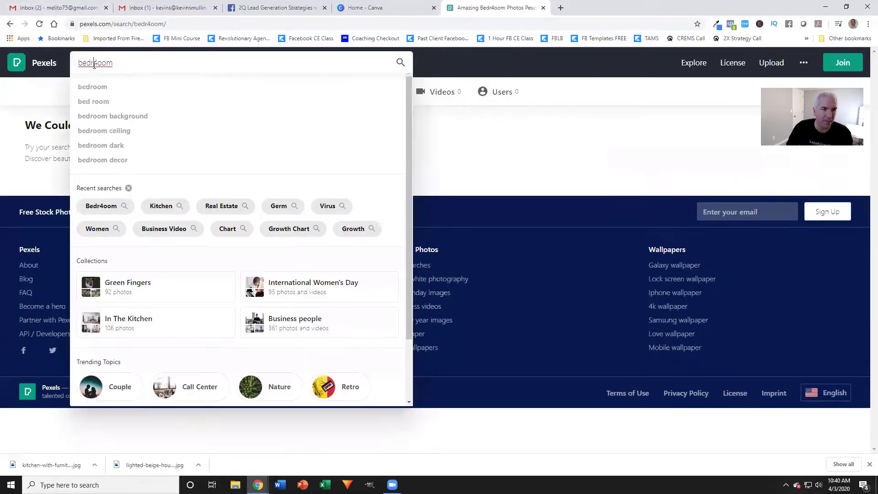
left_click(94, 65)
key("Delete")
key("Return")
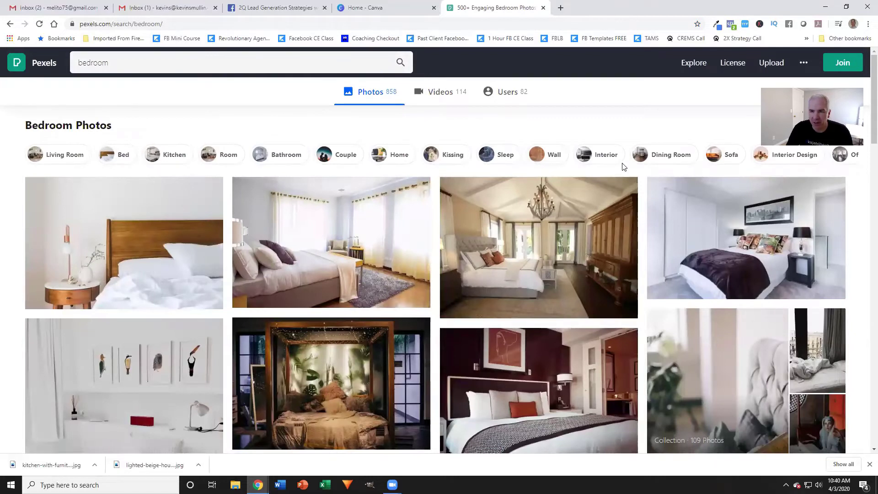
scroll(623, 166, "down", 3)
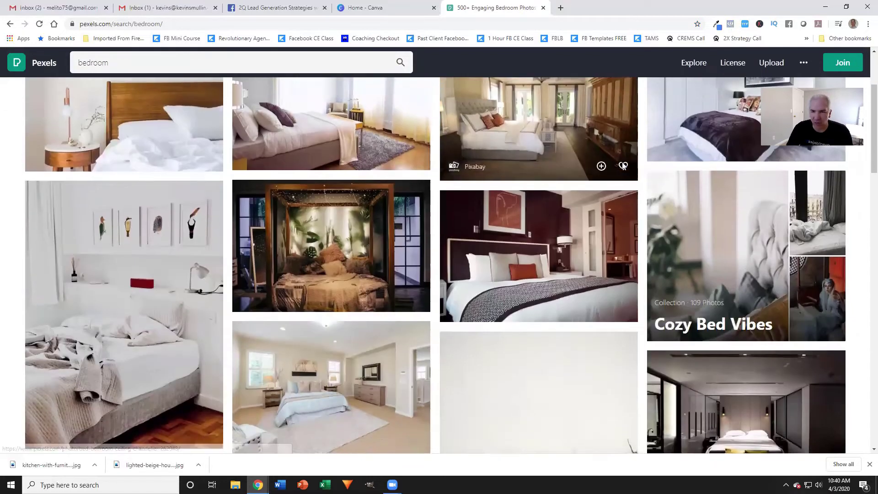
scroll(623, 166, "down", 1)
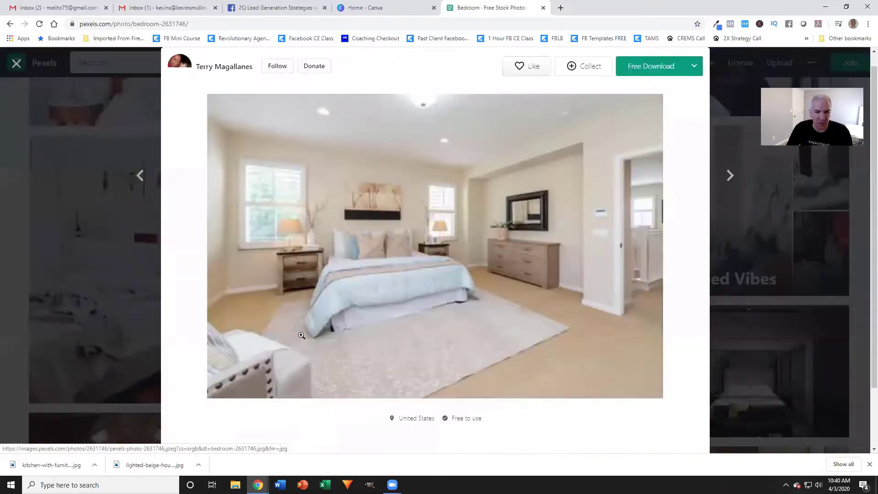
- Download bedroom-2631746.jpg at Medium size into the FB Cover Images folder
left_click(694, 70)
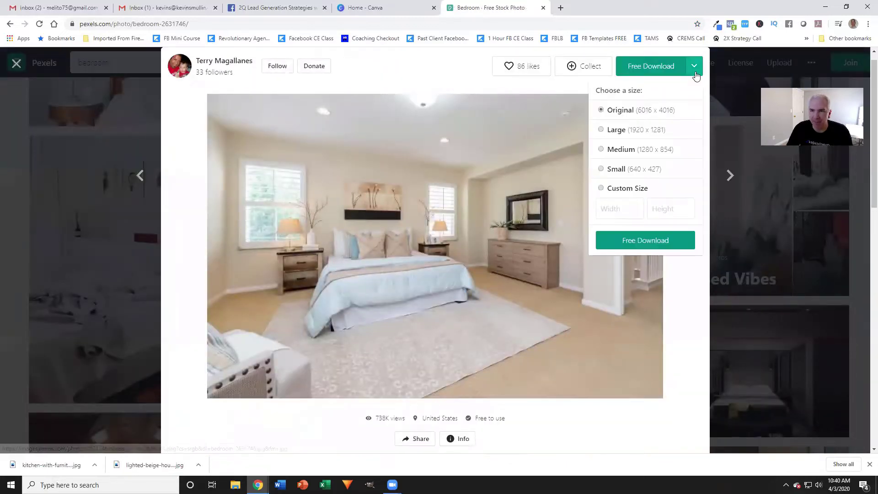
left_click(614, 238)
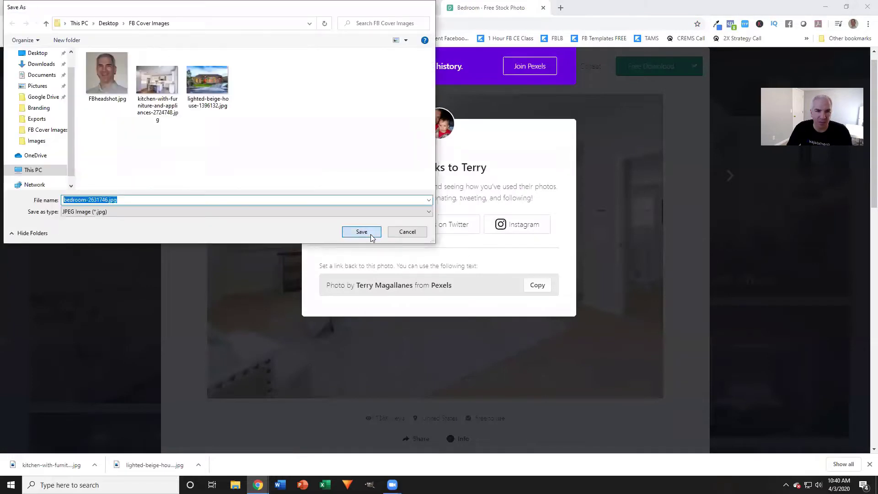
left_click(377, 237)
left_click(310, 129)
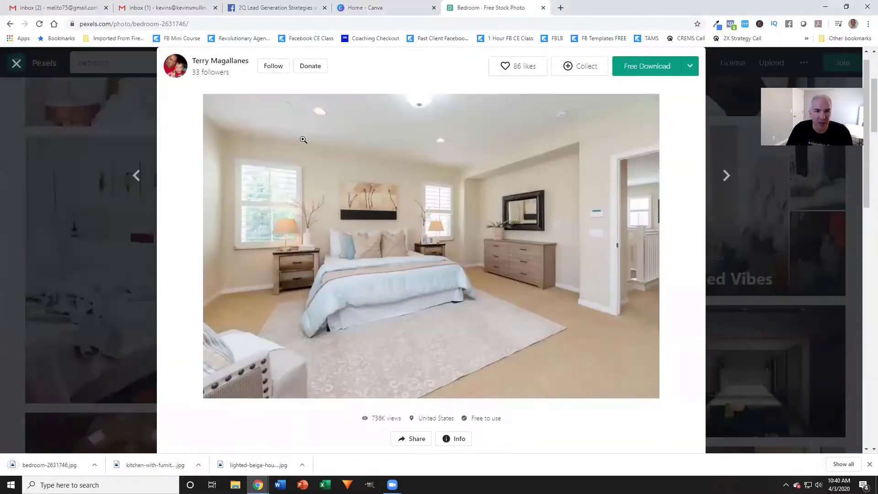
left_click(718, 138)
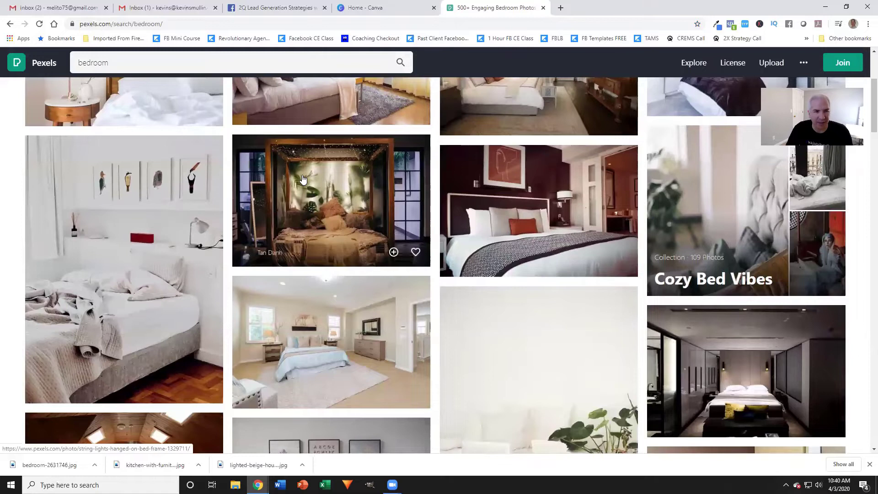
scroll(140, 143, "up", 4)
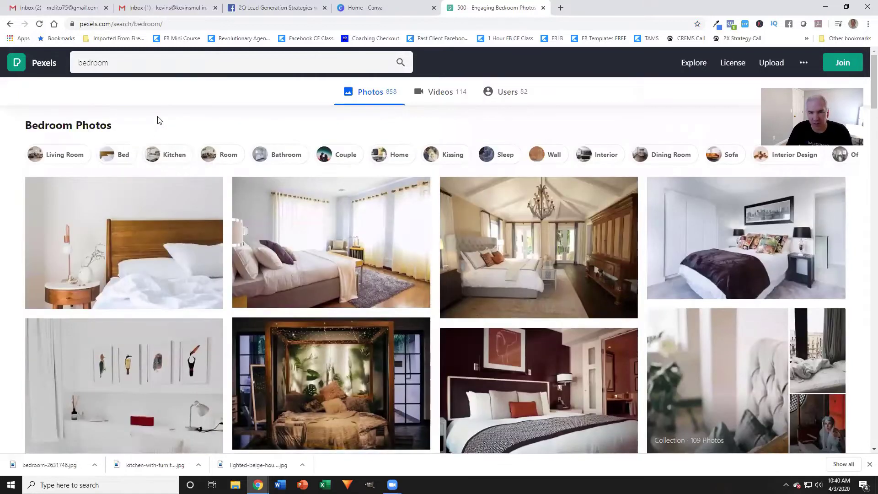
left_click(138, 65)
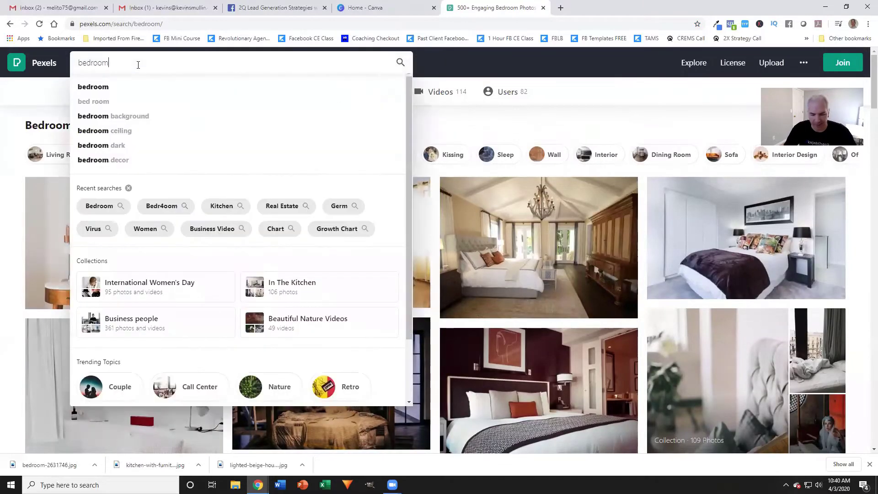
- Search Pexels for 'family' and open the Baby Touching Woman's Face photo
key("BackSpace")
key("BackSpace")
key("BackSpace")
key("BackSpace")
key("BackSpace")
key("BackSpace")
key("BackSpace")
type("fam")
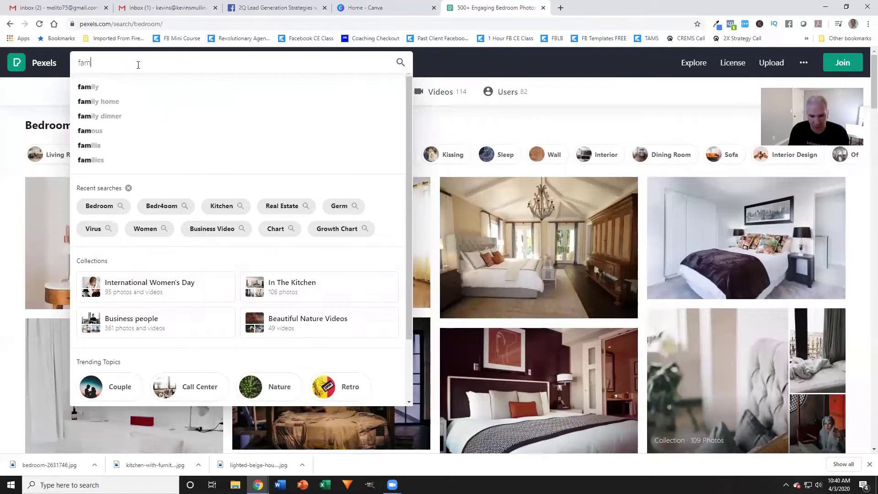
type("ily")
key("Return")
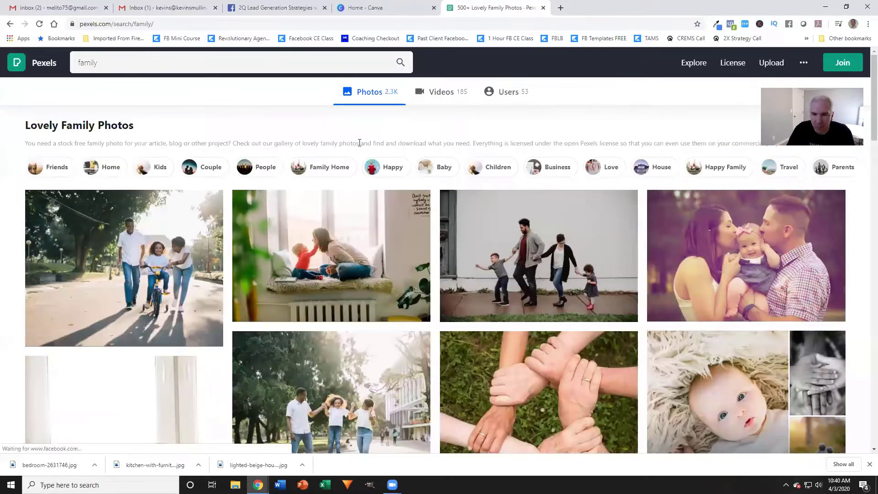
scroll(361, 156, "down", 4)
scroll(361, 169, "up", 3)
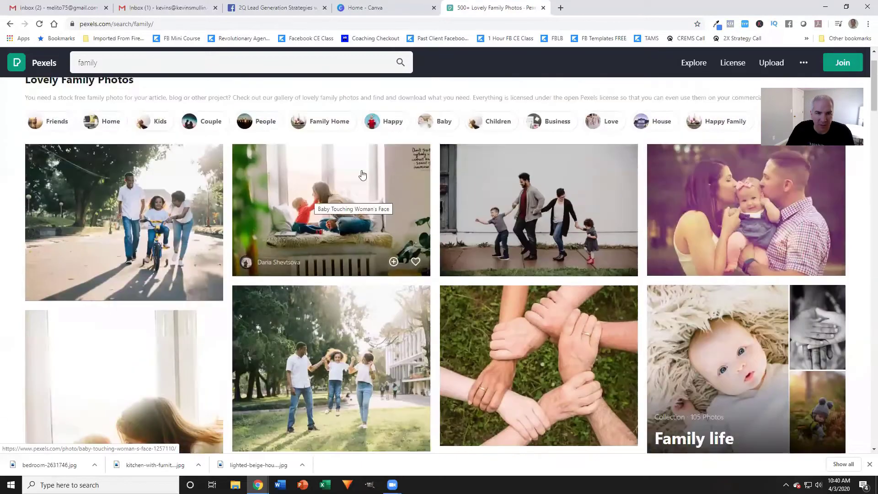
left_click(332, 194)
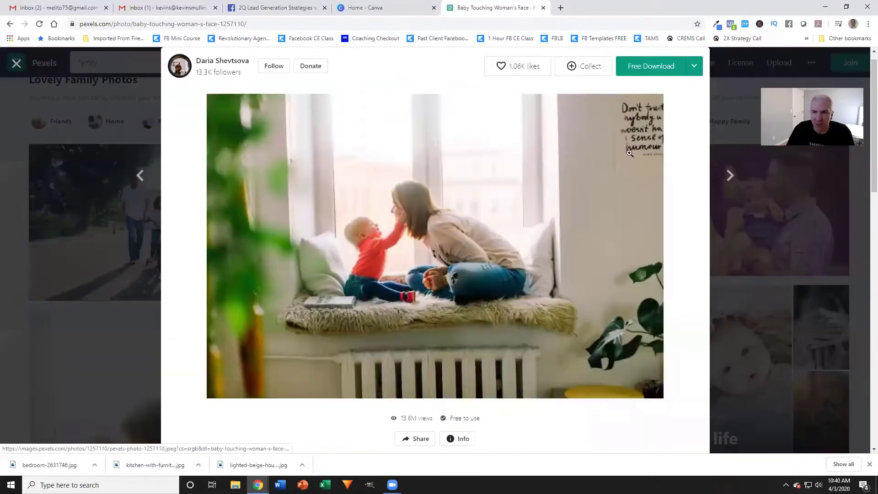
- Download baby-touching-woman-s-face-1257110.jpg at Medium size into FB Cover Images
left_click(689, 68)
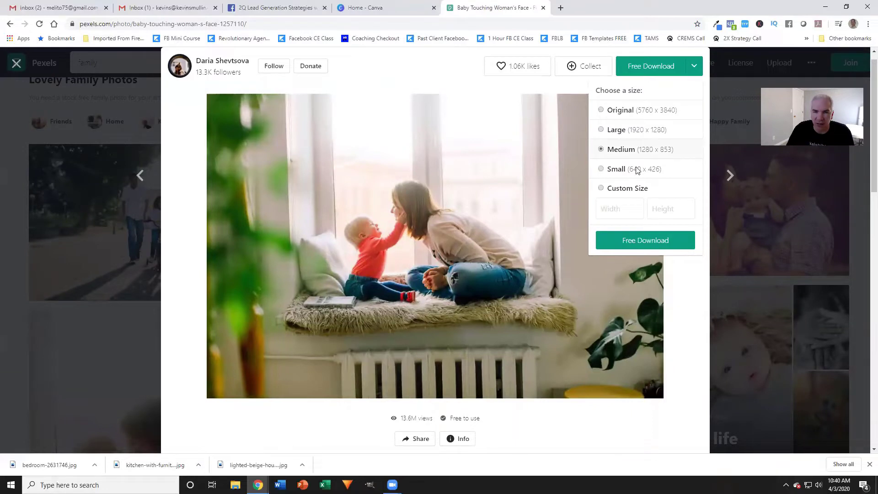
left_click(629, 241)
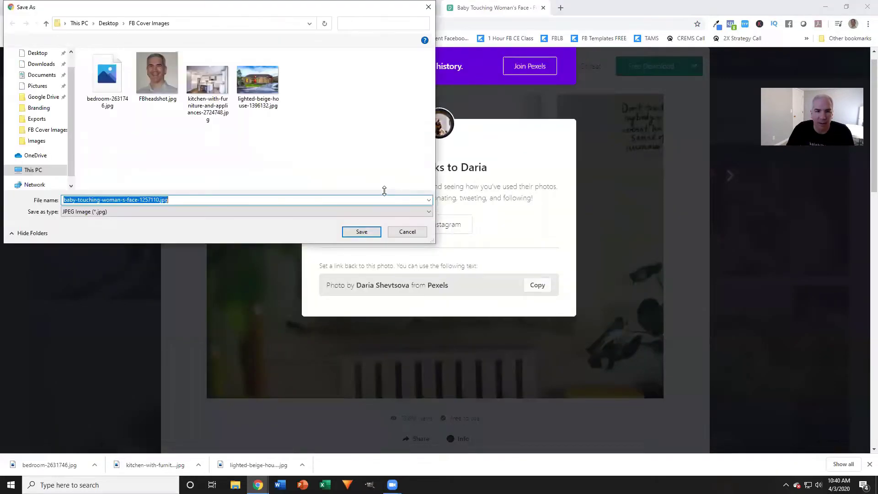
left_click(359, 232)
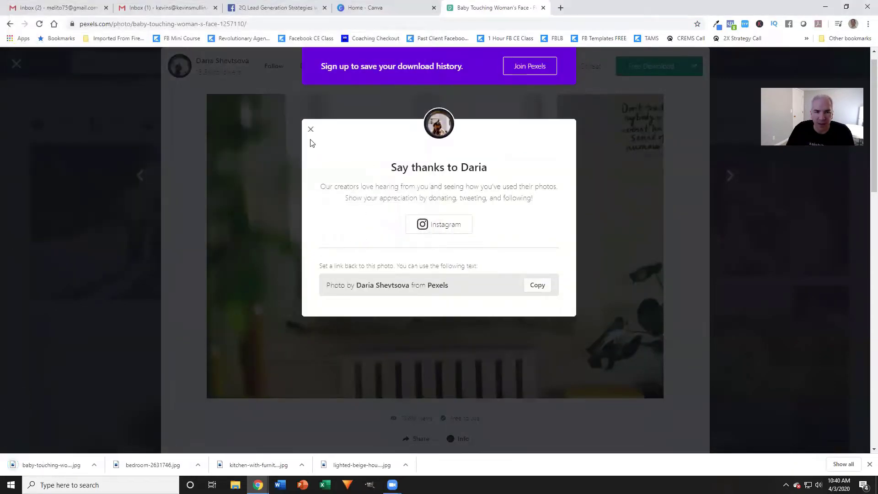
left_click(310, 130)
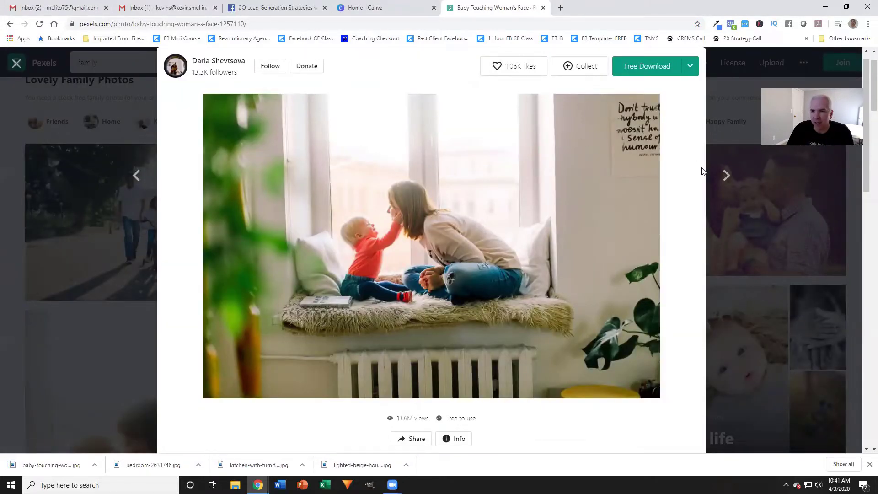
left_click(729, 124)
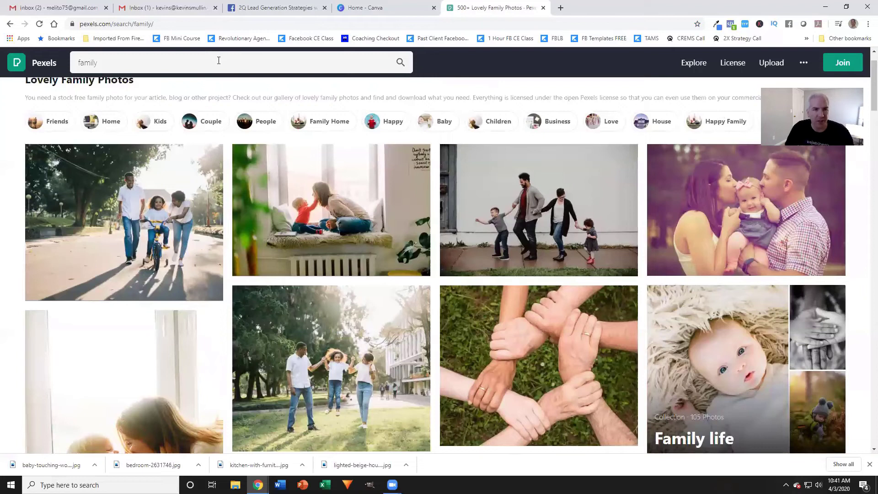
left_click_drag(218, 60, 54, 65)
- Search Pexels for 'mountain utah' and open the red rock arch photo
type("mou")
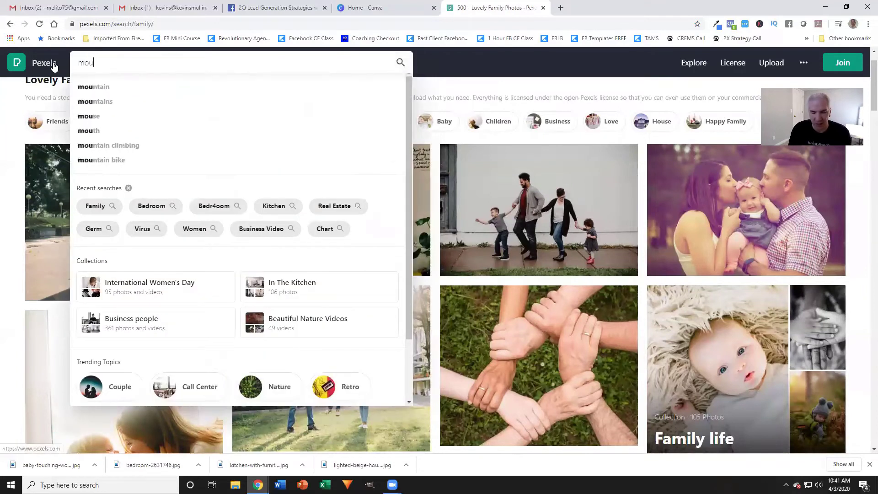
type("ntain")
key("Return")
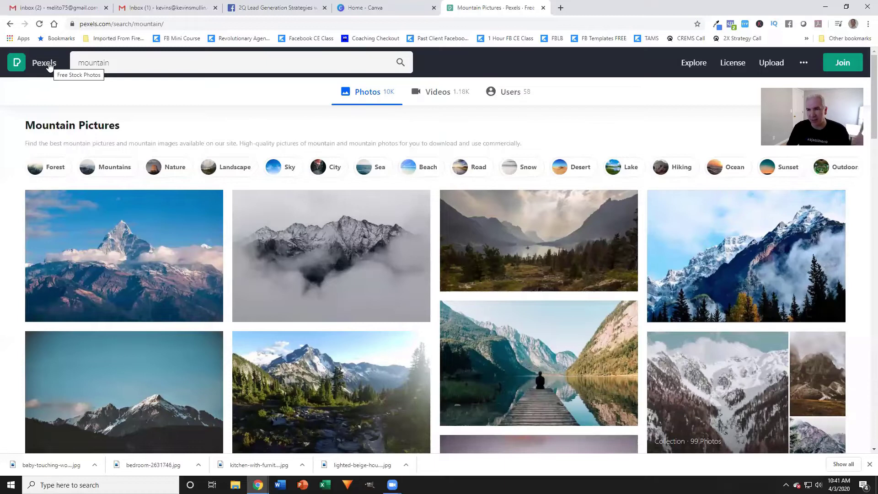
scroll(49, 67, "down", 4)
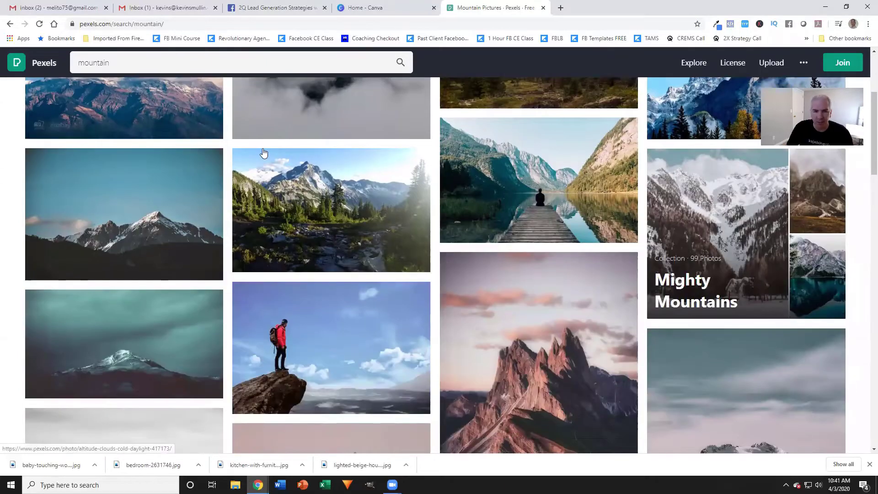
scroll(475, 190, "down", 8)
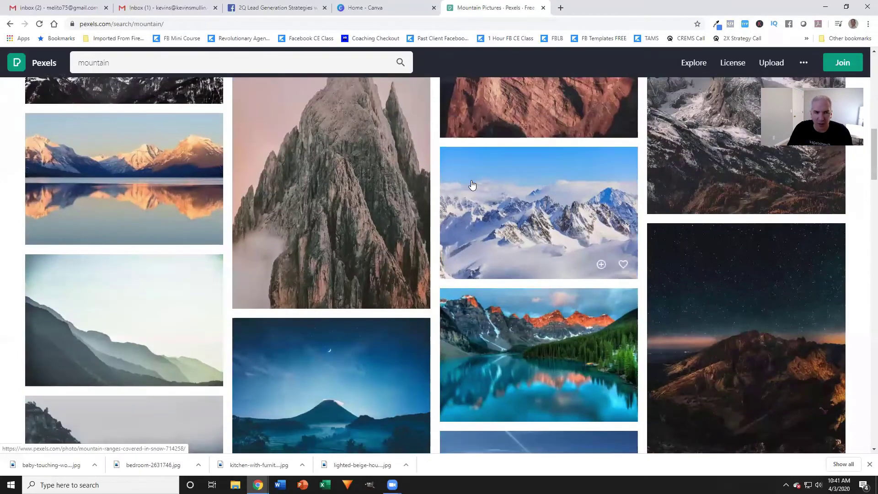
scroll(472, 185, "up", 12)
left_click(181, 61)
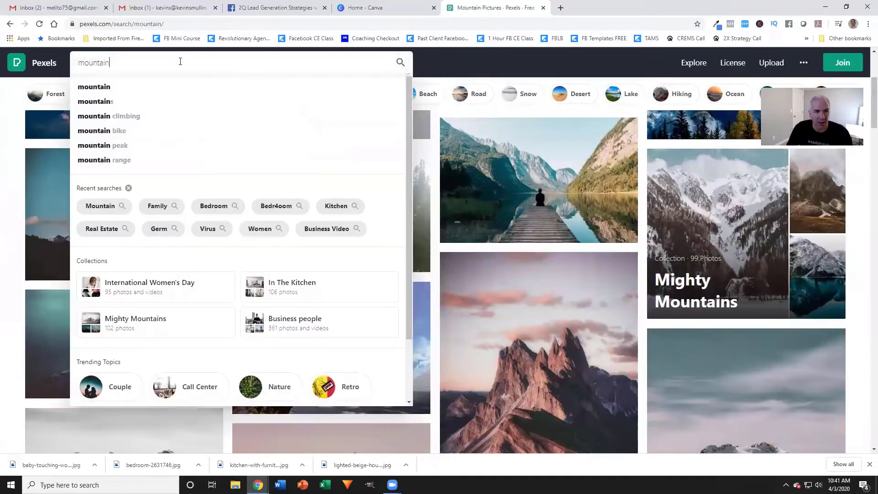
type("utah")
key("Return")
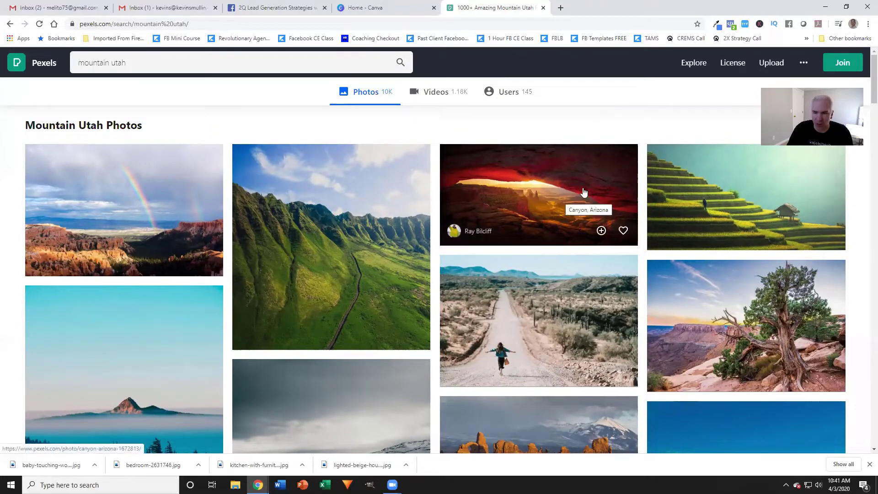
scroll(581, 193, "down", 5)
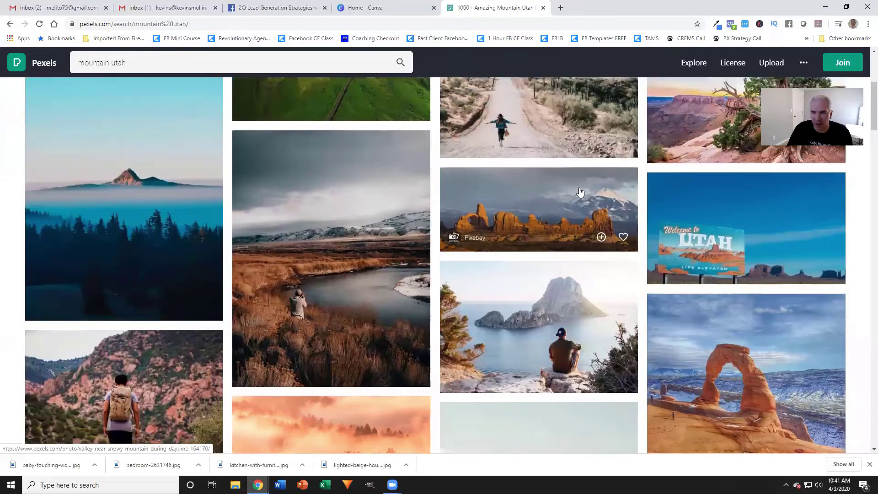
scroll(595, 206, "down", 2)
left_click(733, 256)
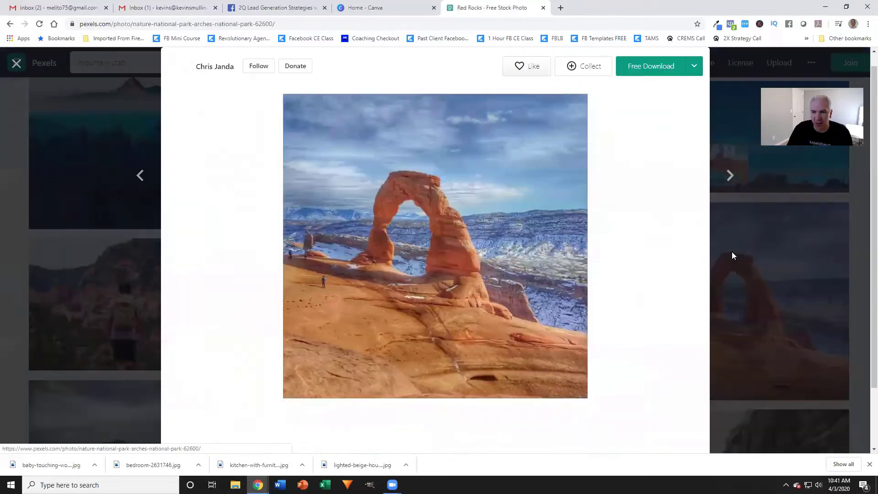
- Save nature-national-park-arches-national-park-62600.jpg into FB Cover Images, then bring up the Facebook tab
left_click(689, 71)
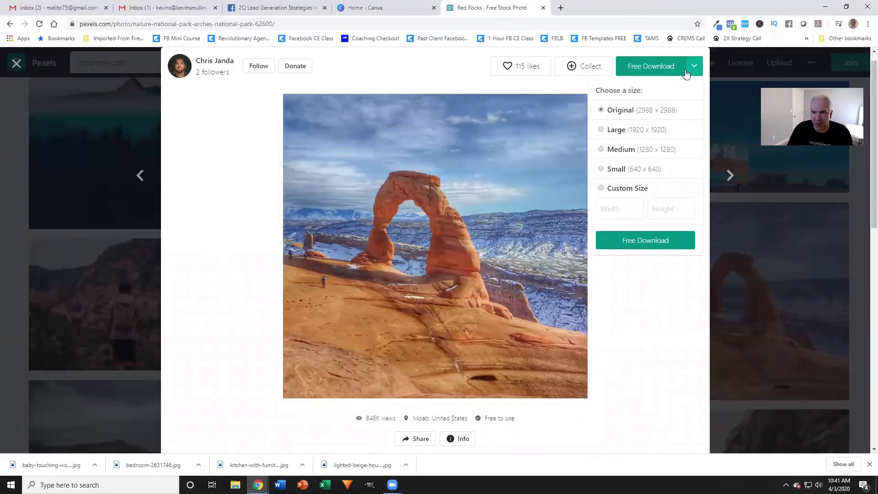
left_click(631, 244)
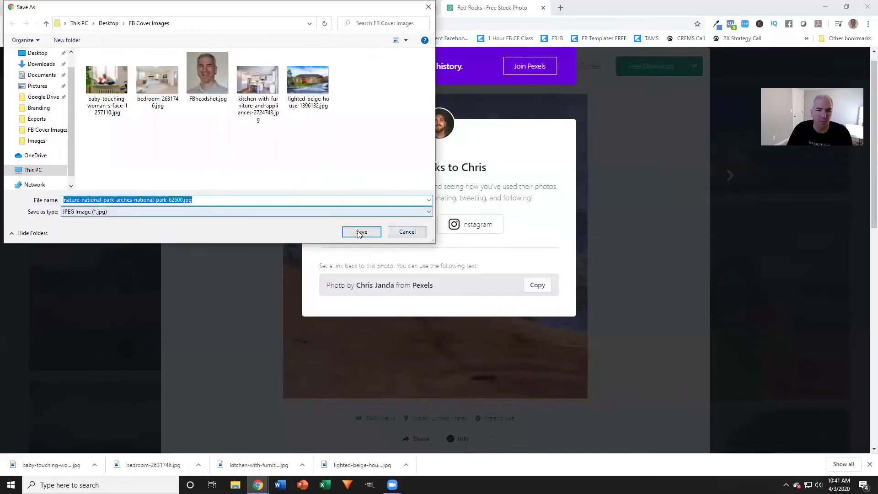
left_click(359, 232)
left_click(272, 7)
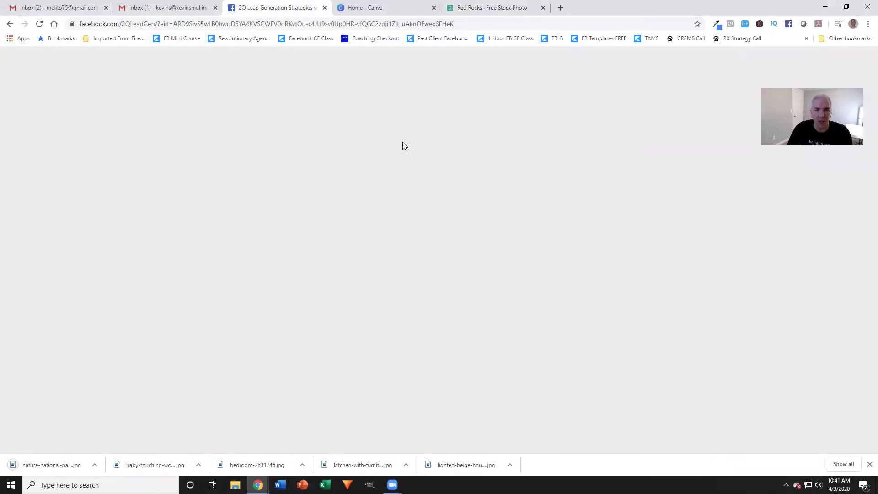
- Search Canva's home page for 'facebook cover' and start a Blank Facebook Cover design
left_click(383, 6)
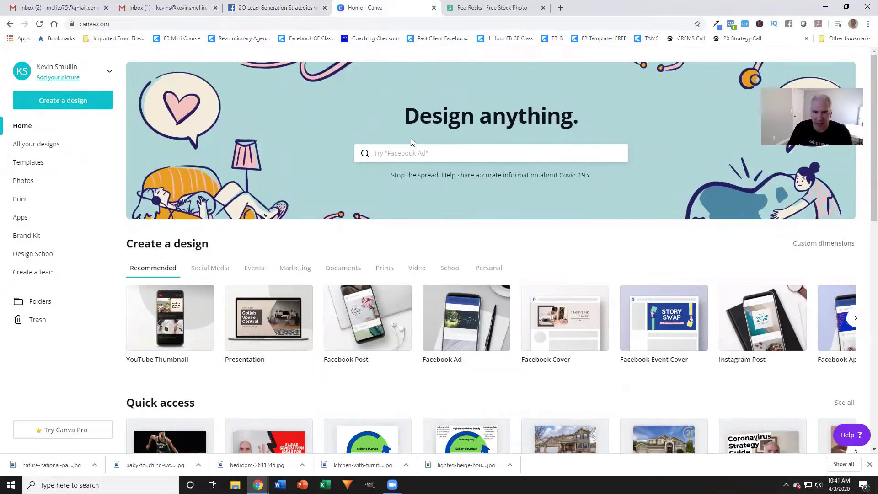
left_click(414, 152)
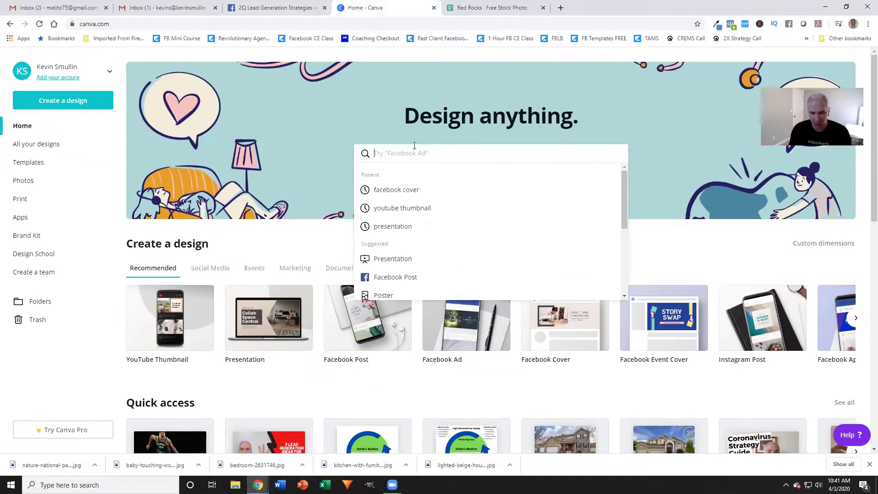
type("facebhook")
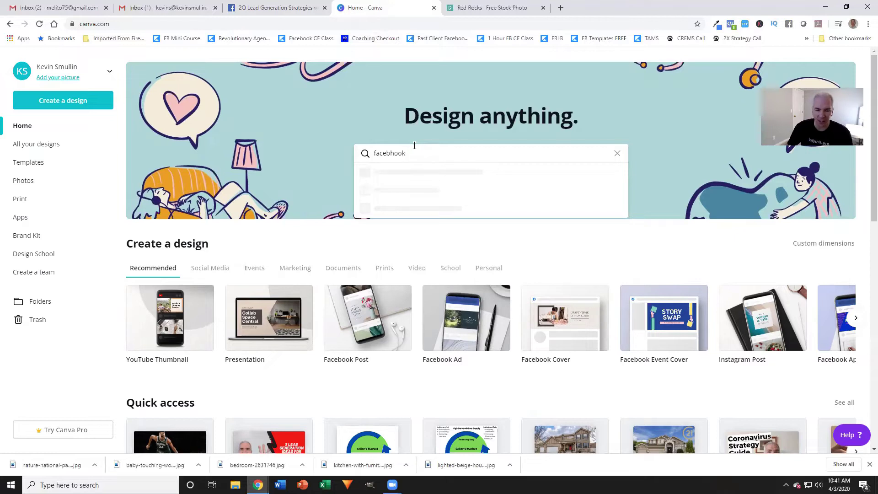
key("BackSpace")
key("BackSpace")
key("BackSpace")
key("BackSpace")
type("o")
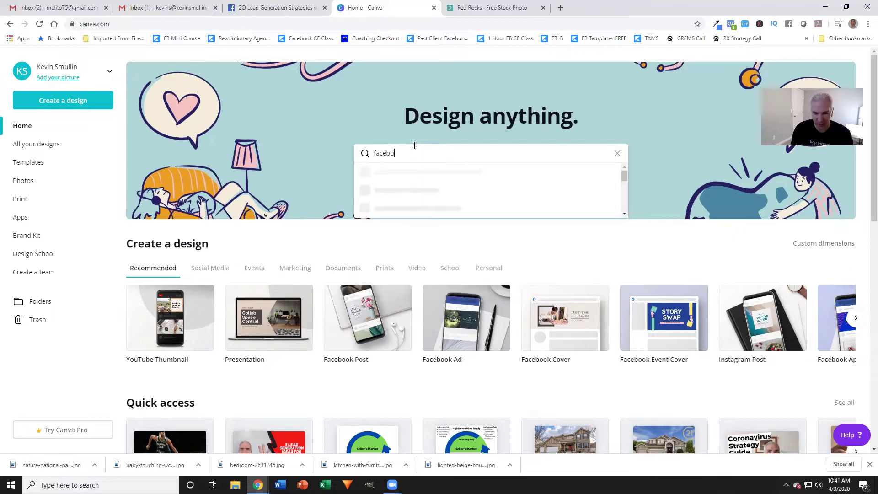
type("ok co")
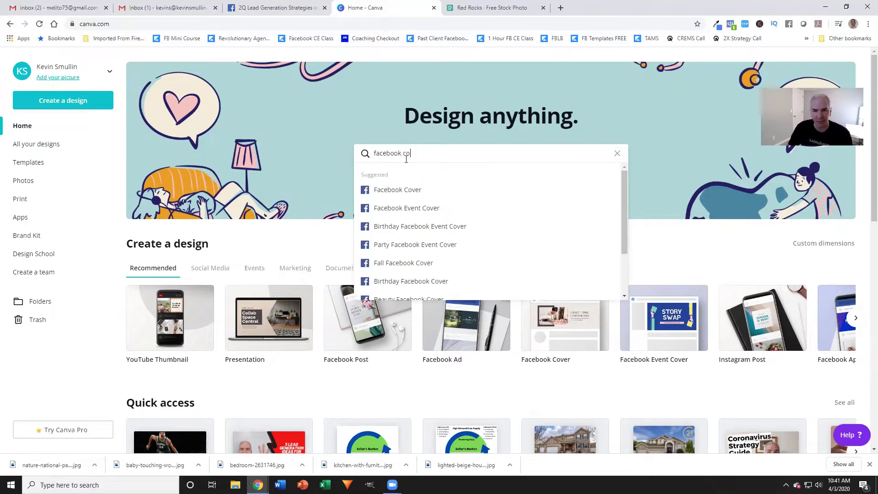
left_click(395, 191)
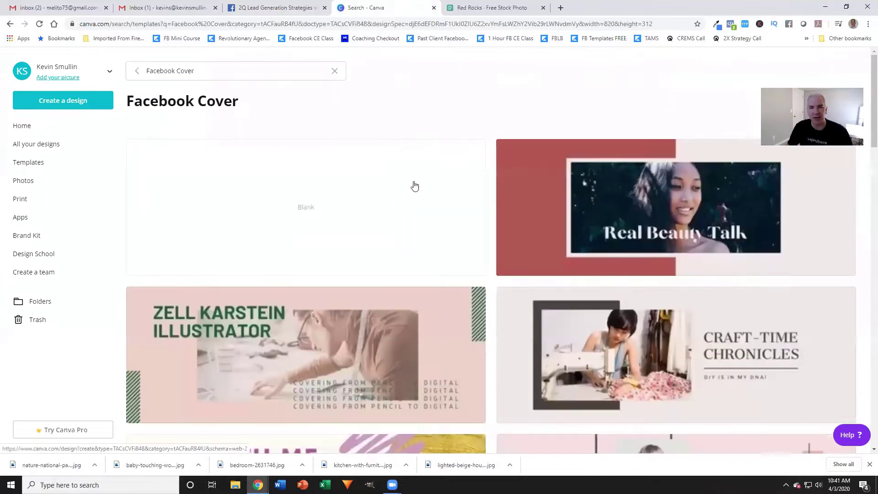
left_click(301, 214)
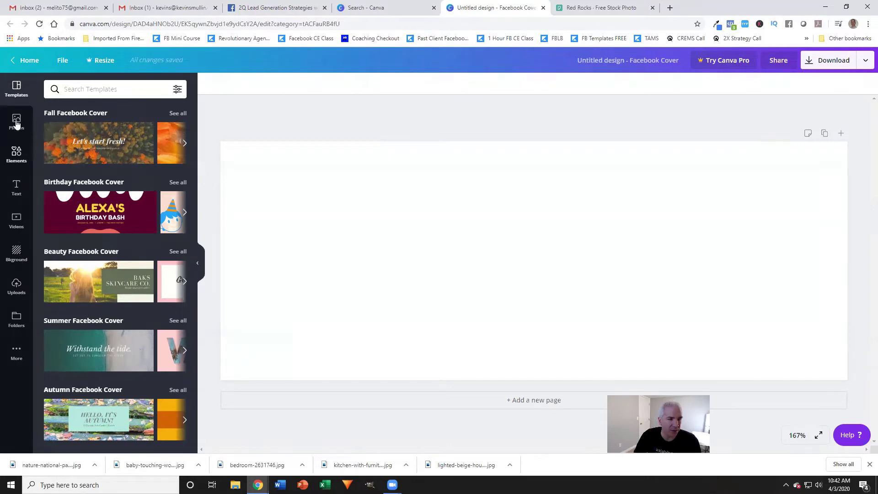
- Apply the two-cell grid from Elements > Grids: narrow left cell, wide right cell
left_click(16, 155)
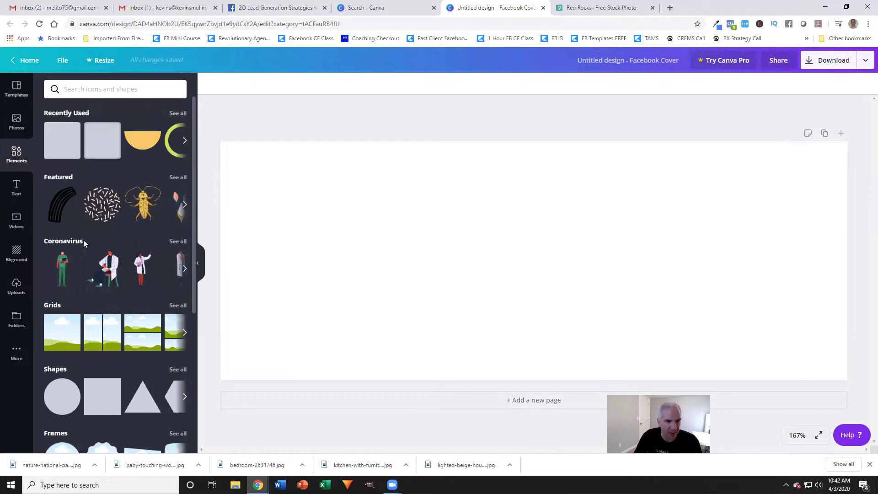
left_click(177, 305)
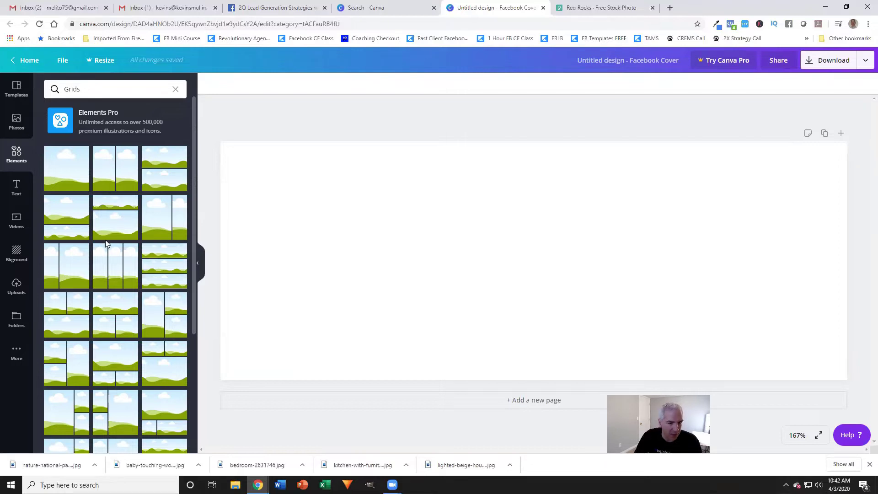
left_click(57, 275)
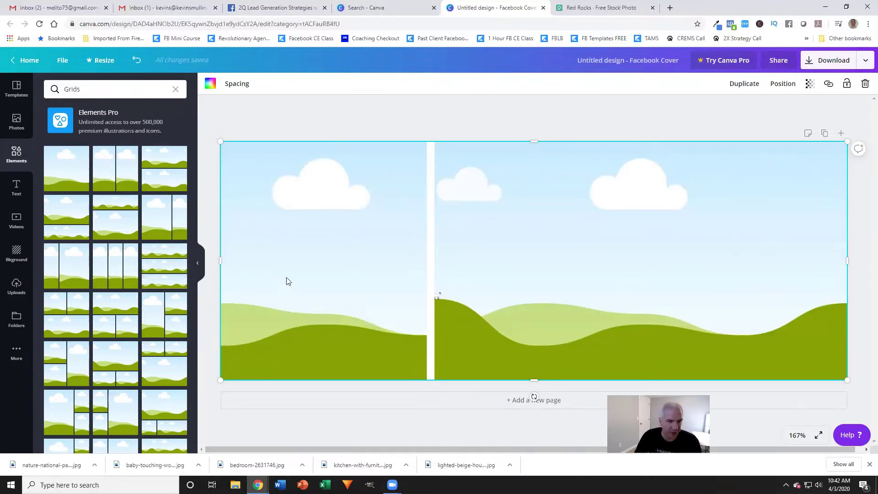
left_click(175, 89)
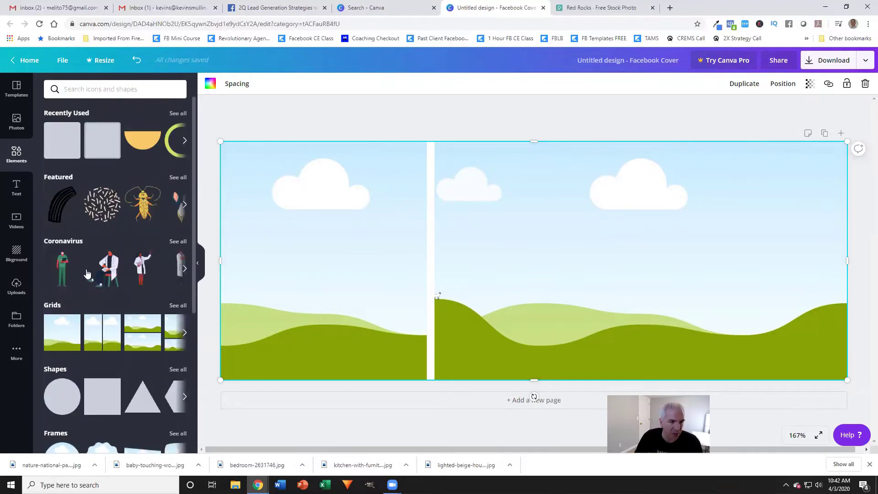
- Add a square and stretch it into a thin full-width strip along the cover's bottom
left_click(170, 372)
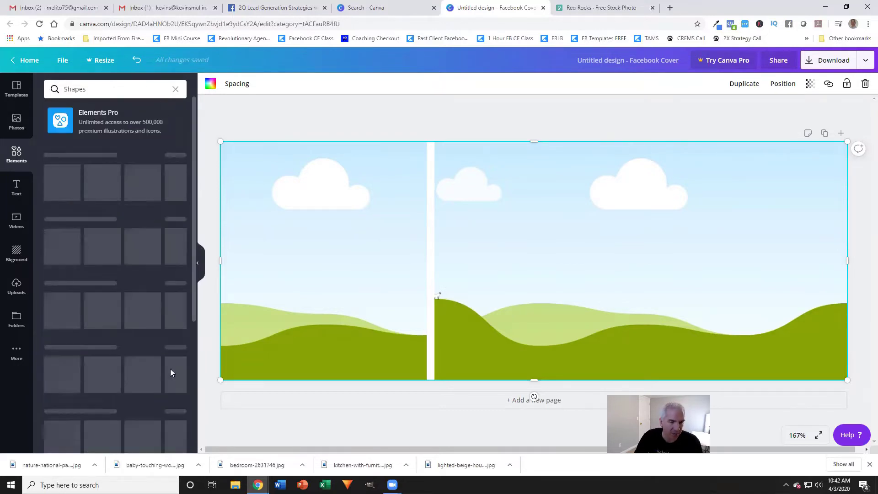
left_click(118, 167)
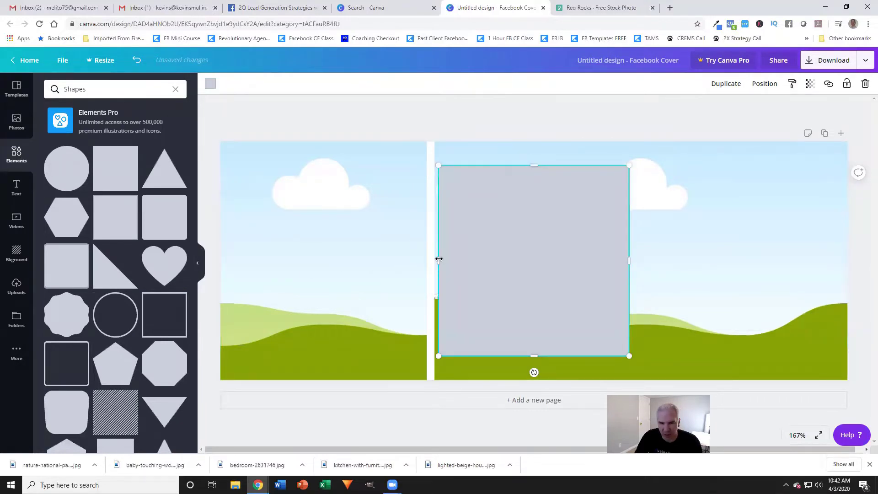
left_click_drag(438, 258, 221, 259)
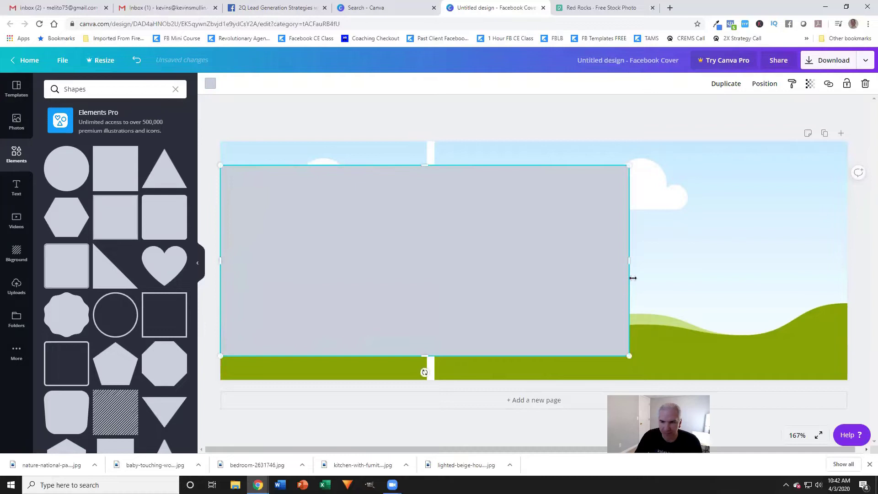
left_click_drag(630, 259, 844, 259)
left_click_drag(497, 323, 495, 338)
left_click_drag(535, 190, 528, 353)
left_click_drag(845, 366, 848, 366)
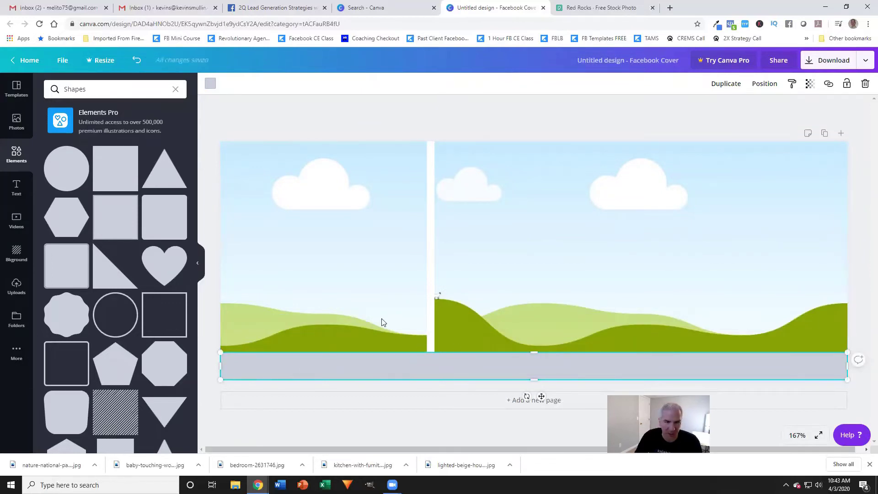
- Colour the bottom strip dark blue
left_click(211, 84)
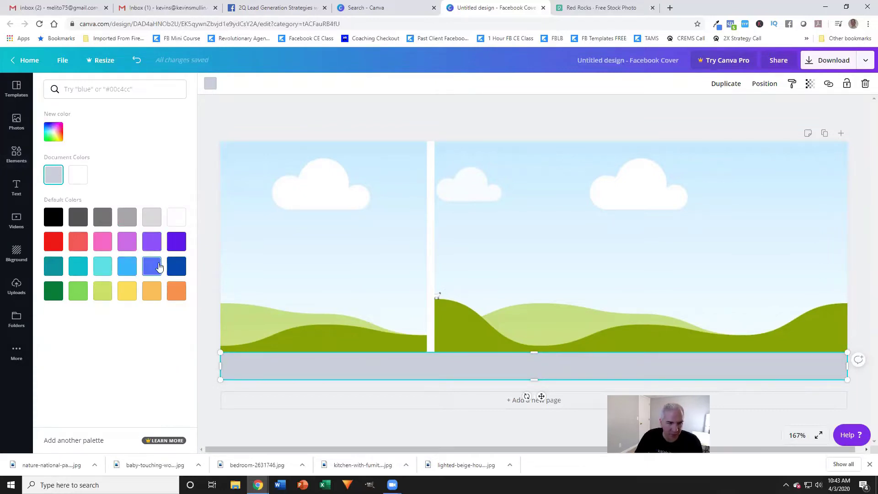
left_click(176, 266)
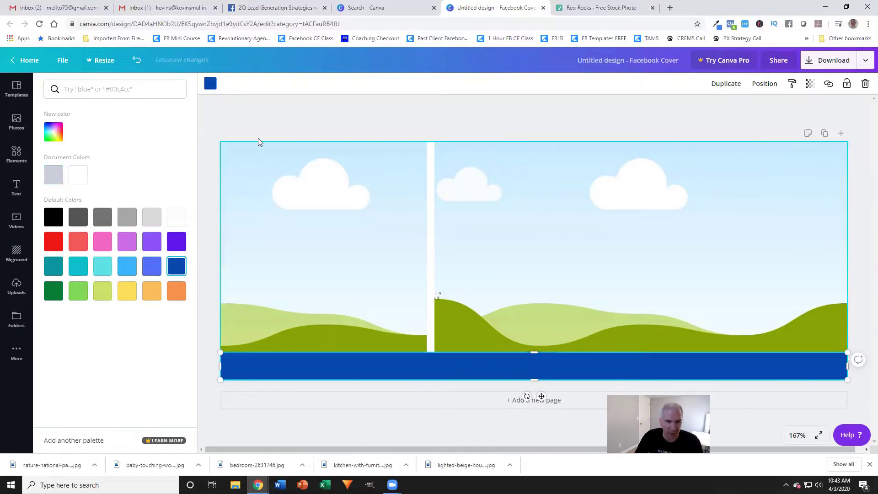
left_click(16, 187)
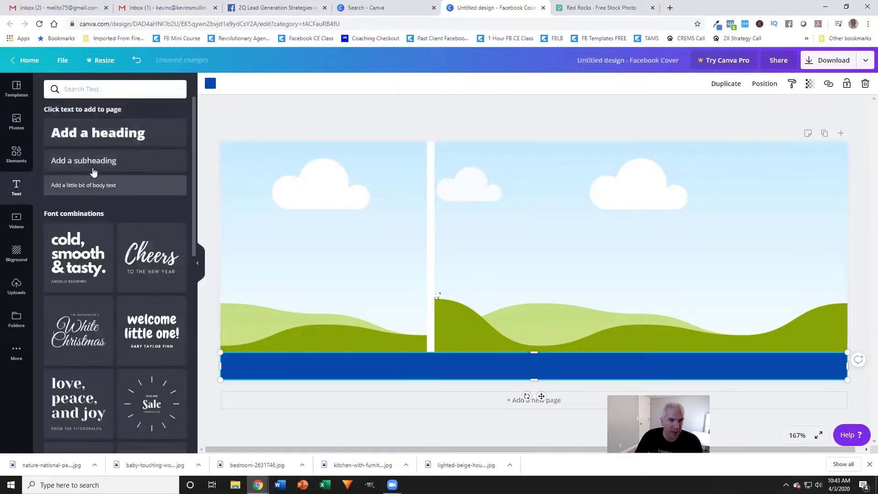
- Add a heading reading 'Slogan Or Tagline' and drag it onto the dark blue bottom bar
left_click(112, 138)
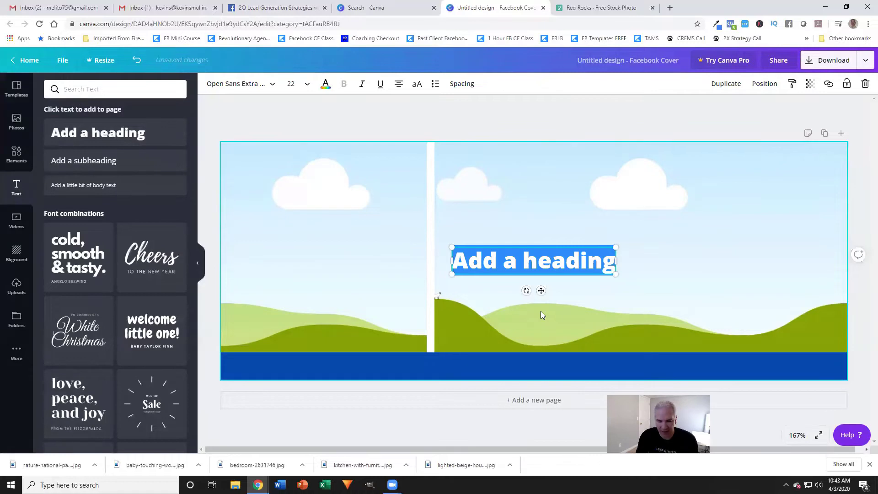
type("Slog")
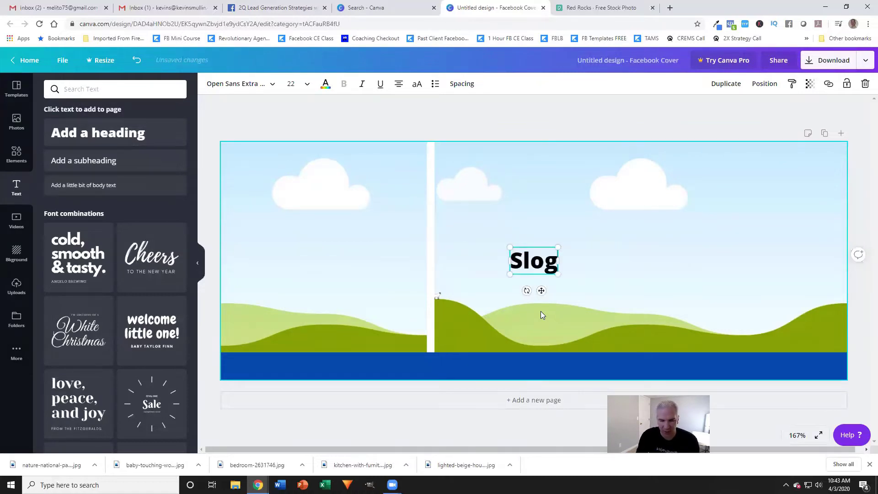
type("an ior")
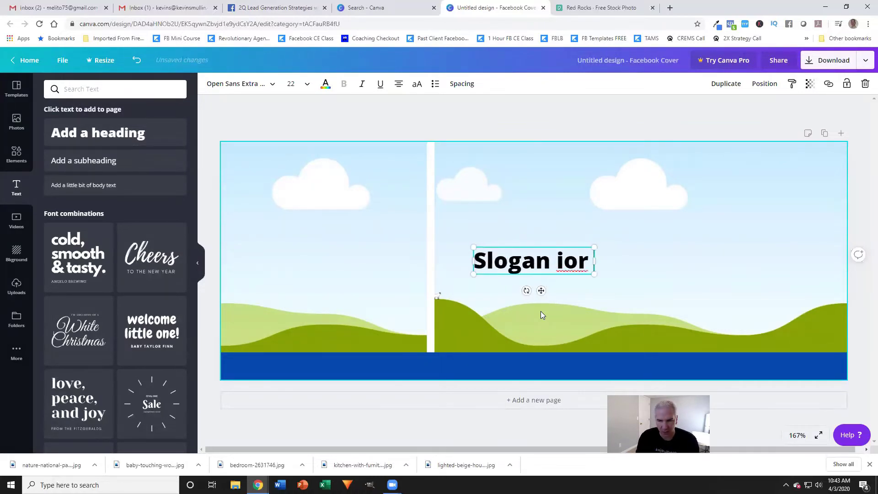
key("BackSpace")
key("BackSpace")
key("BackSpace")
type("Ot Tag")
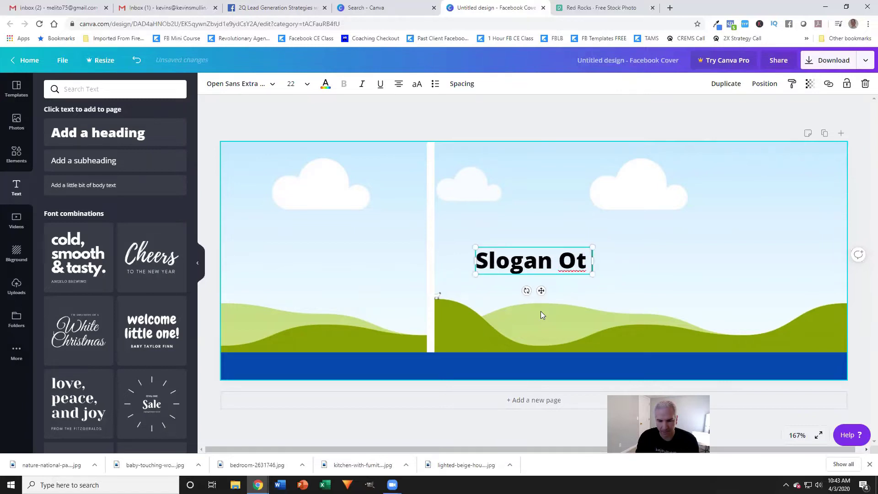
key("BackSpace")
key("BackSpace")
key("BackSpace")
key("BackSpace")
key("BackSpace")
type("r Tagline")
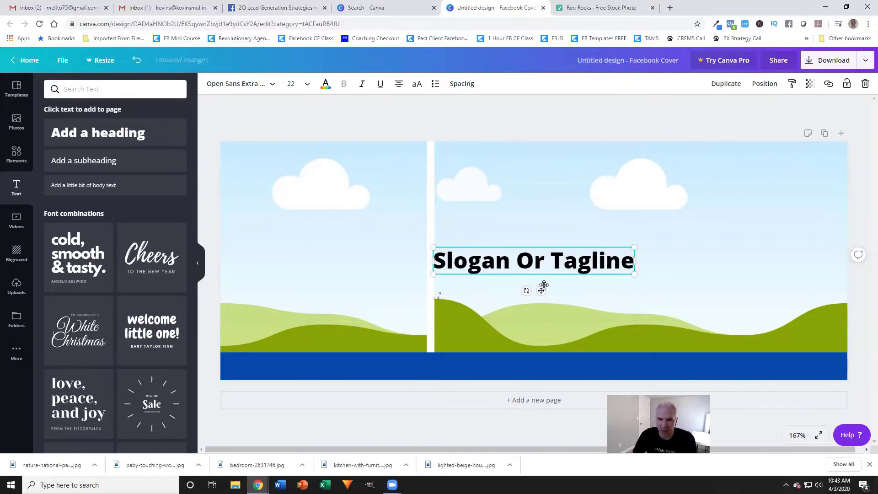
left_click_drag(540, 290, 533, 396)
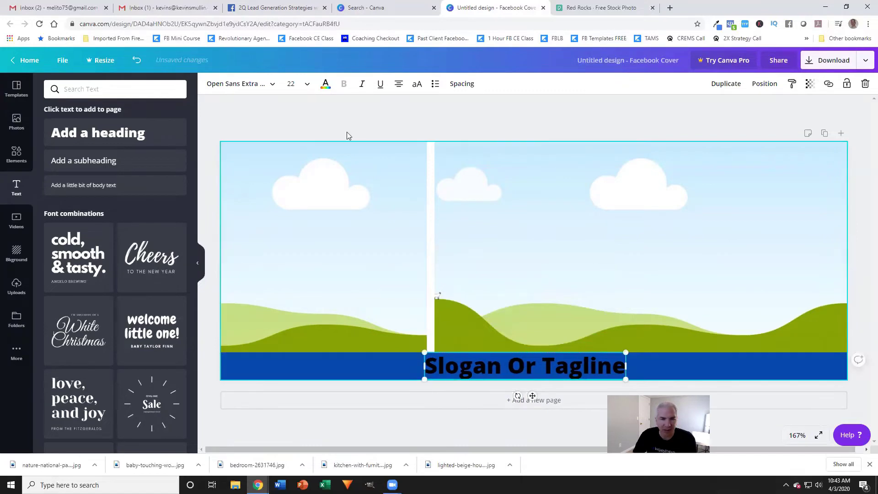
- Make the slogan text white with a font size of 18
left_click(326, 85)
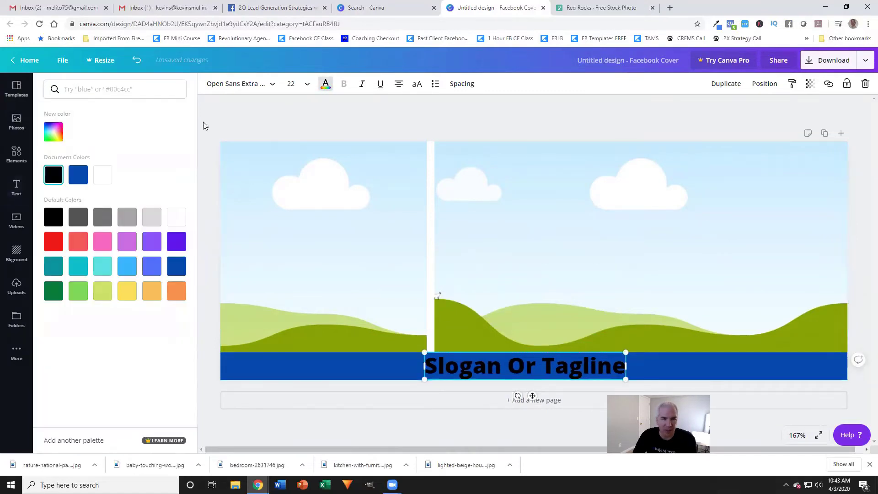
left_click(110, 174)
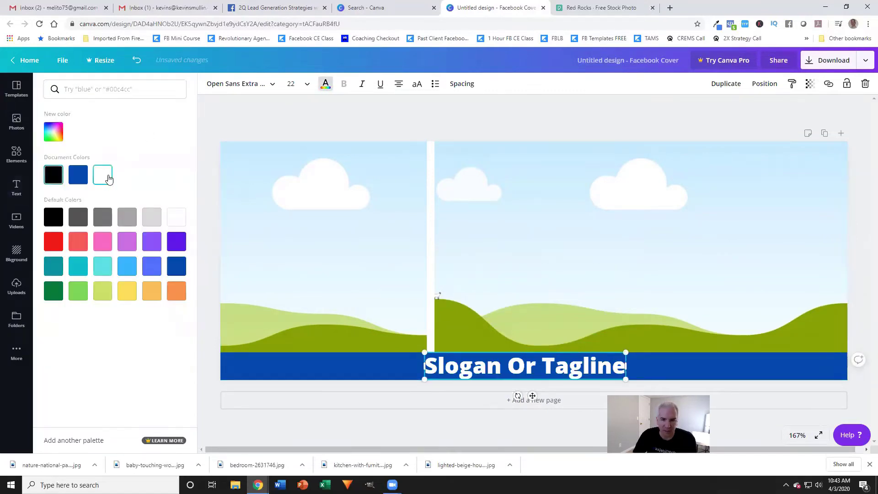
left_click(515, 379)
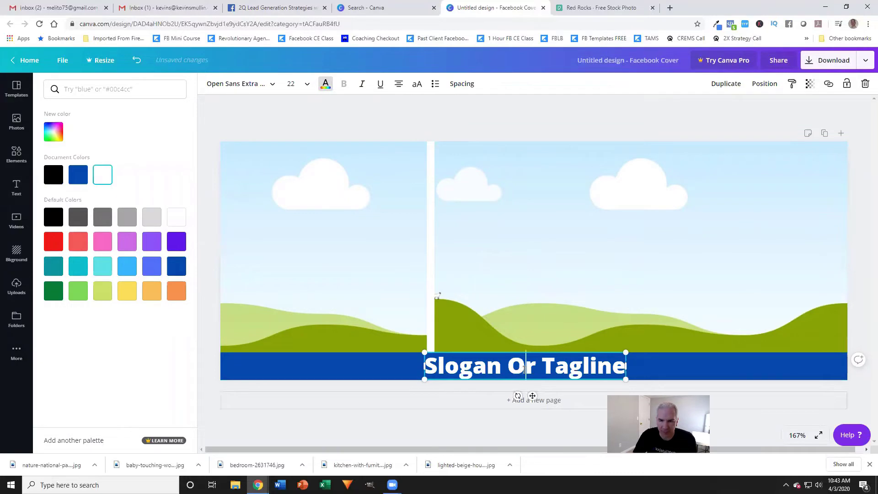
left_click(291, 84)
type("18")
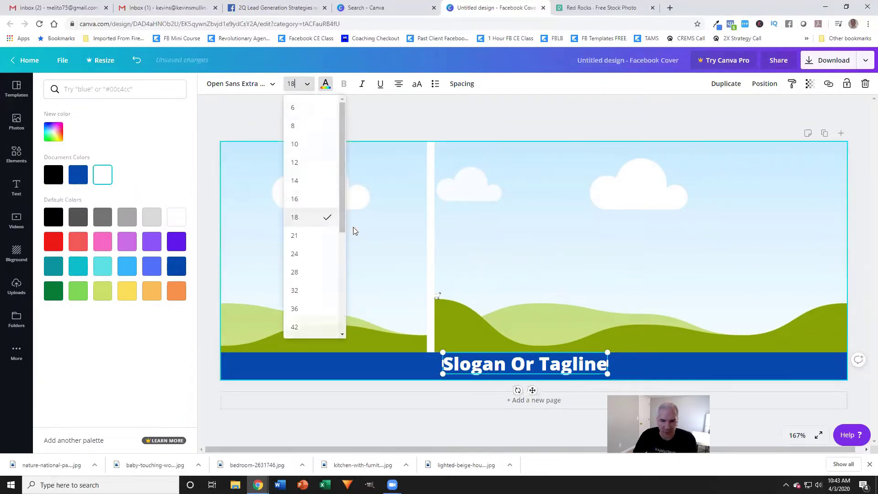
key("Return")
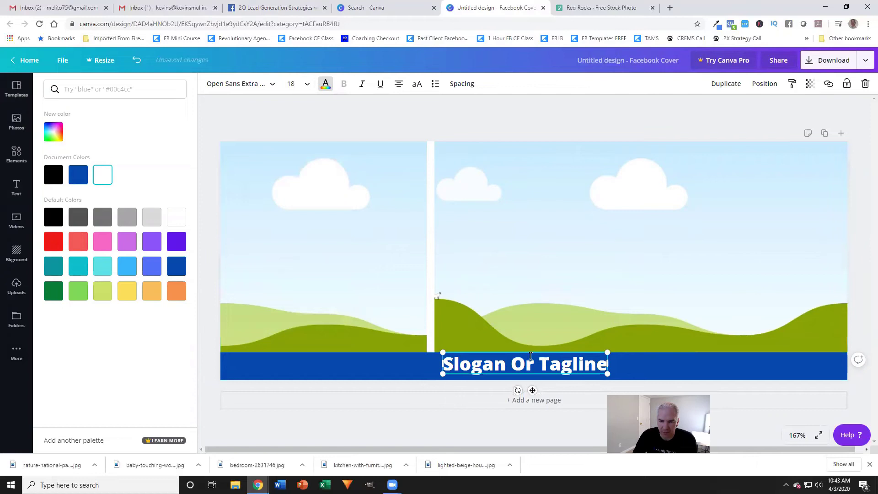
- Nudge the slogan down to centre it in the blue bar, then return to Canva
left_click_drag(532, 390, 532, 393)
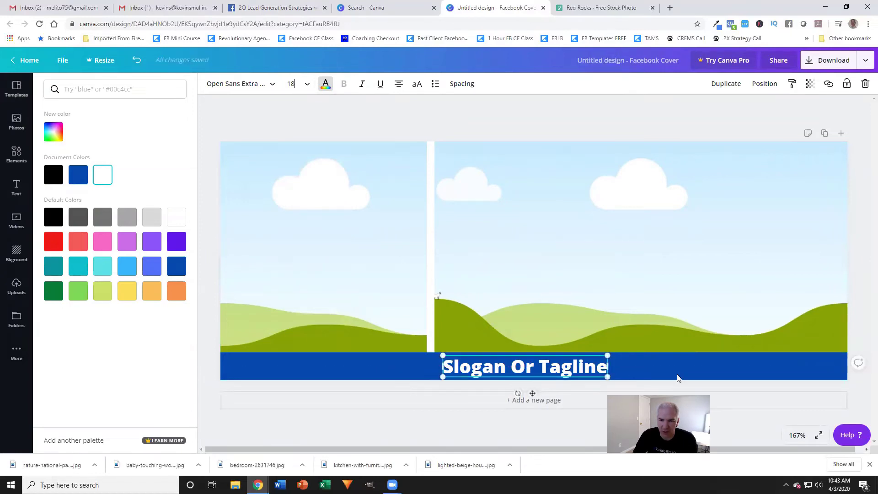
left_click(274, 7)
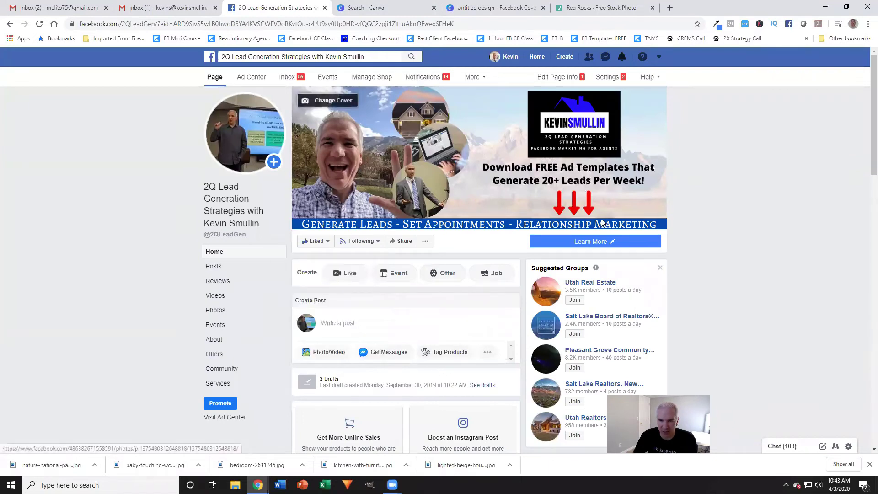
left_click(407, 7)
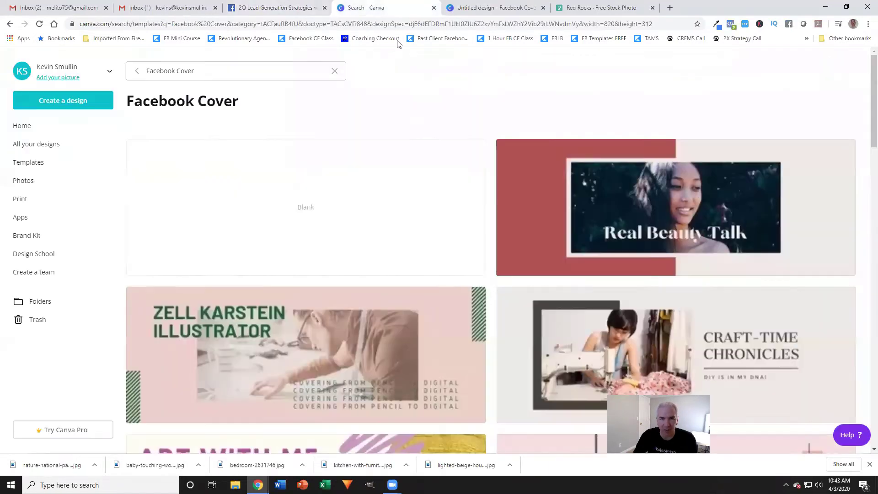
- Upload all seven images from Desktop > FB Cover Images into Canva's Uploads
left_click(478, 4)
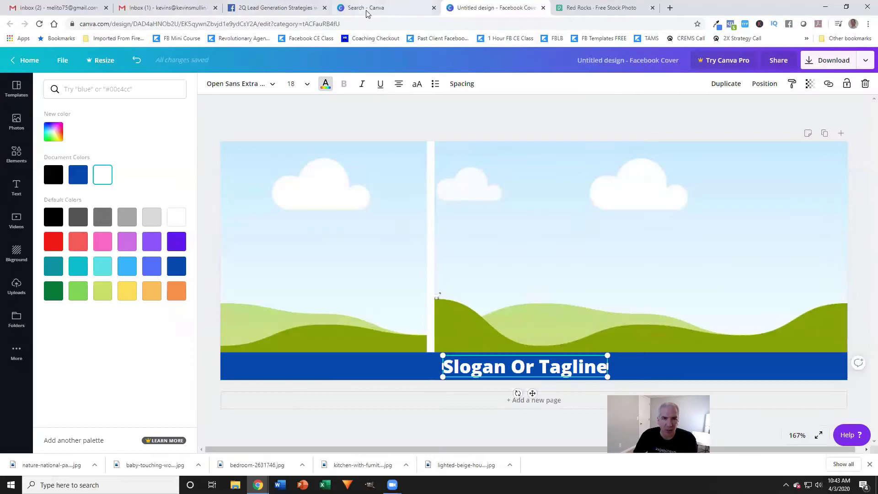
left_click(16, 286)
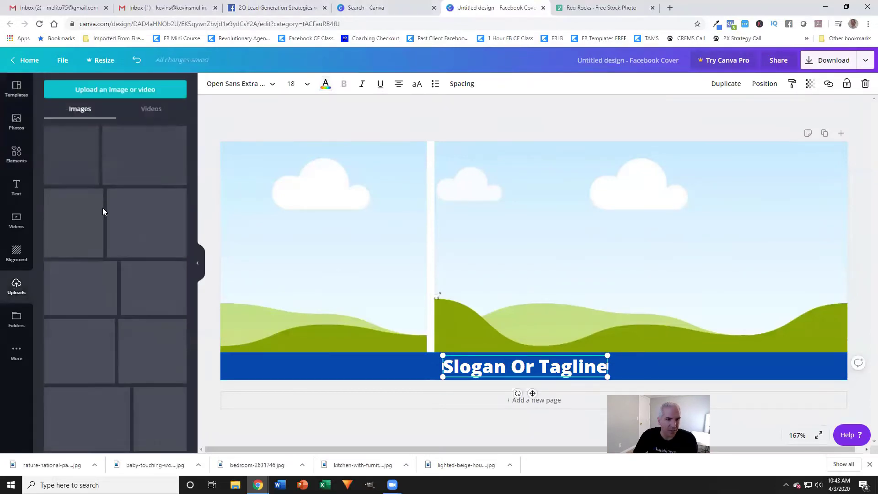
left_click(138, 93)
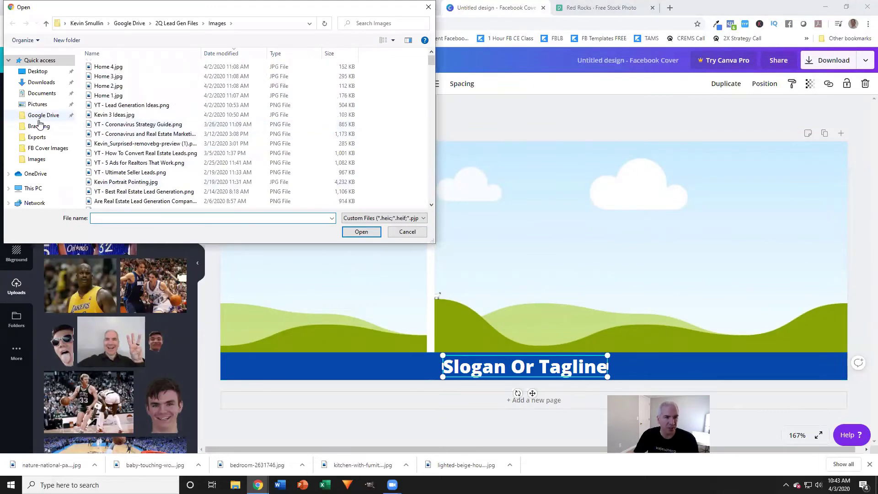
left_click(37, 147)
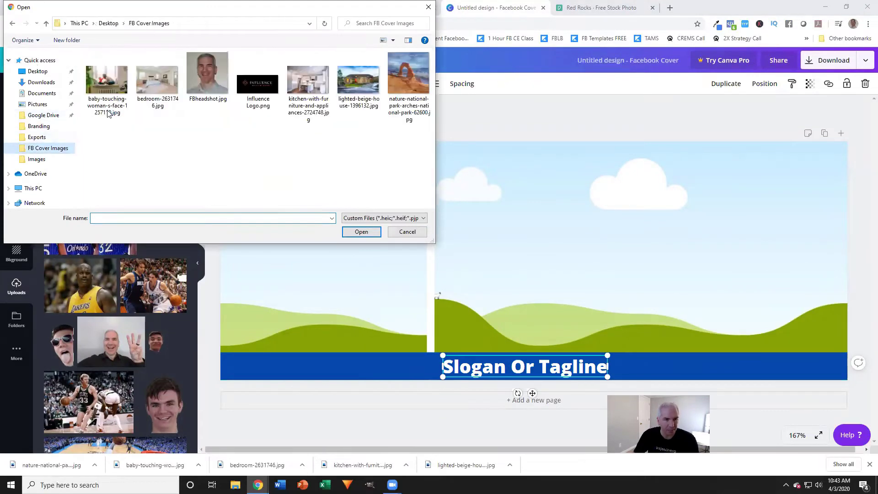
left_click(107, 87)
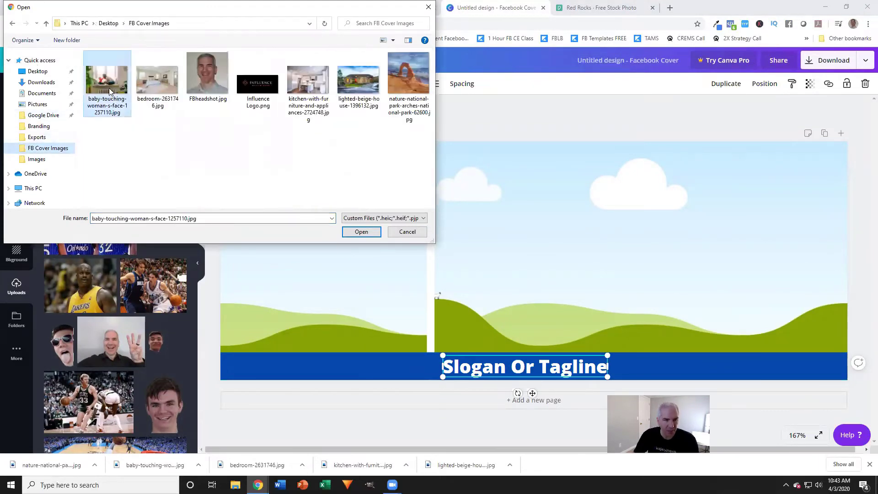
left_click(405, 77, "shift")
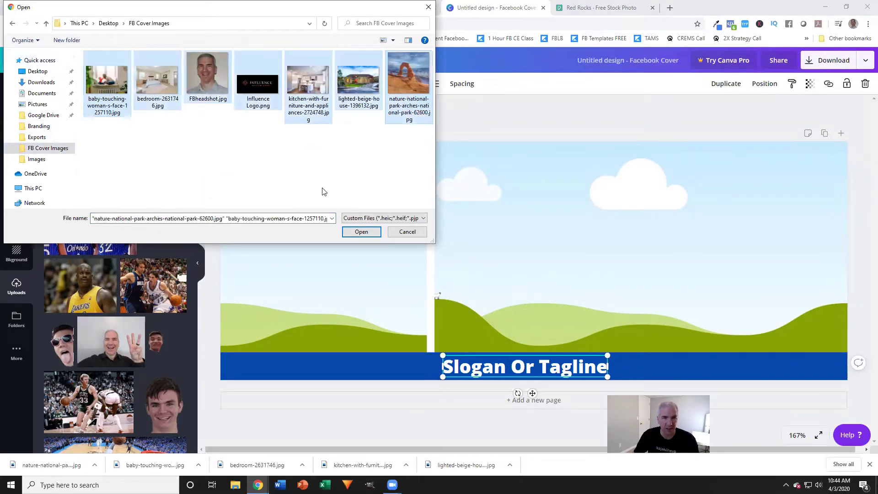
left_click(361, 232)
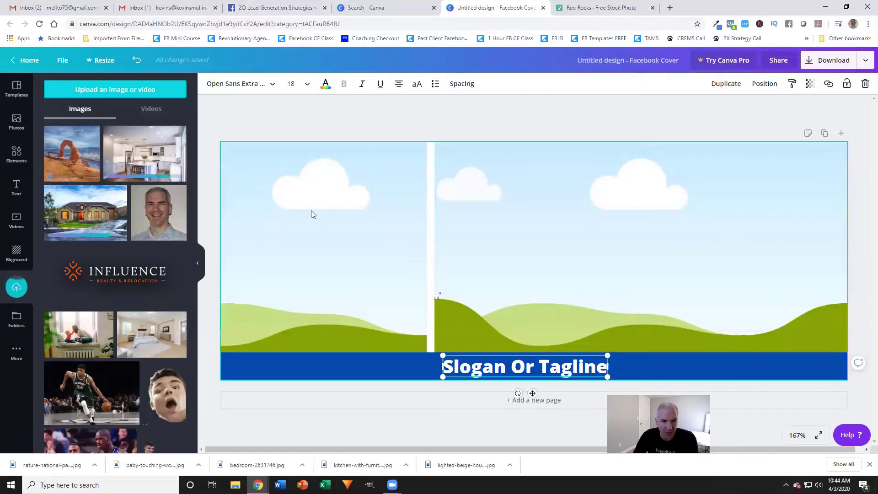
- Place the house photo in the left frame and reposition it within the frame
left_click_drag(76, 222, 269, 246)
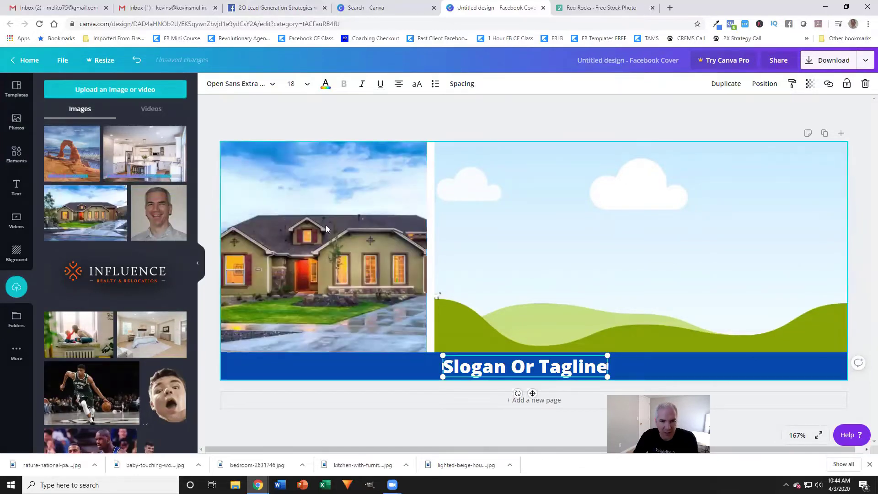
double_click(346, 236)
mouse_move(347, 235)
left_mouse_down()
mouse_move(333, 236)
mouse_move(366, 244)
mouse_move(357, 245)
left_mouse_up()
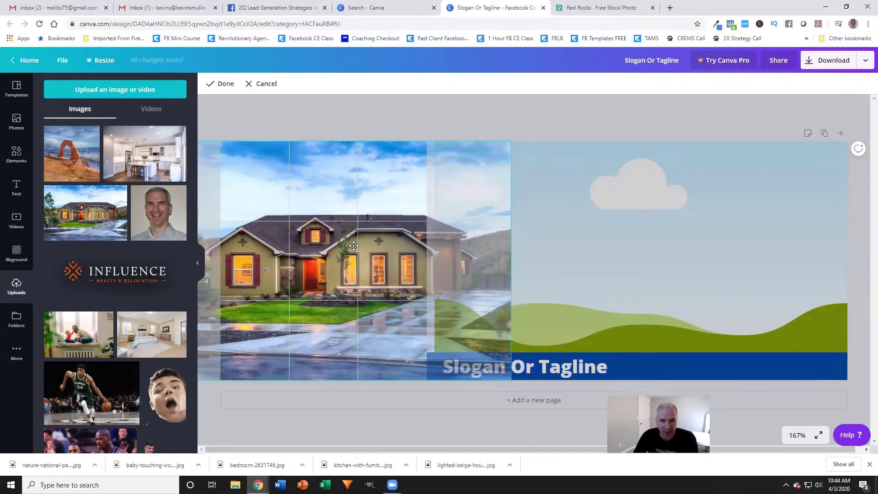
left_click_drag(357, 246, 358, 246)
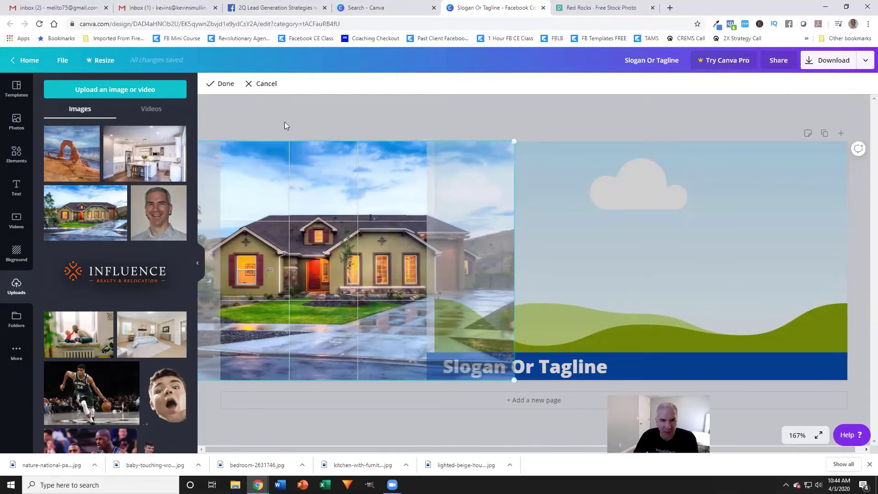
left_click(223, 84)
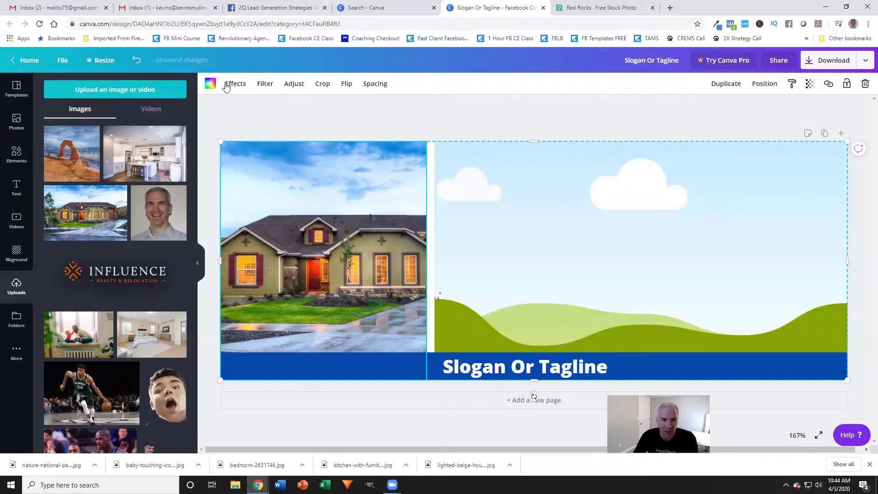
left_click(365, 130)
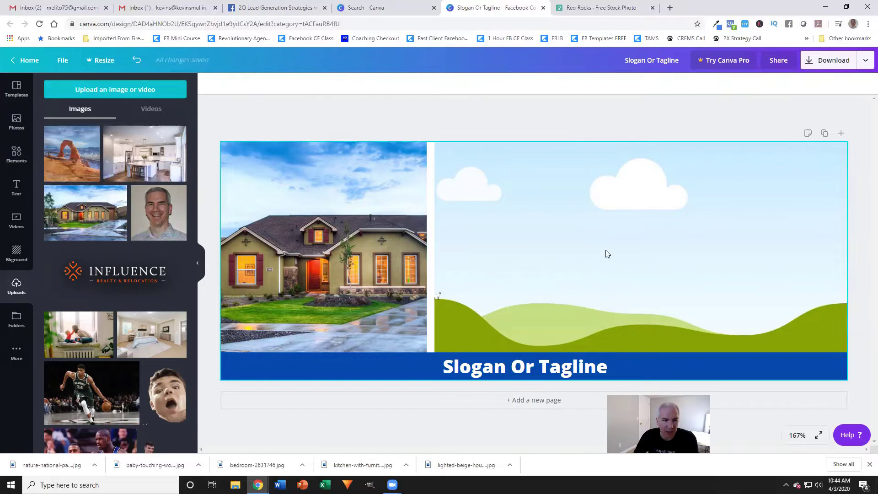
- Place the red rock arch photo in the right frame, shifted lower within it
left_click_drag(71, 153, 643, 272)
double_click(645, 238)
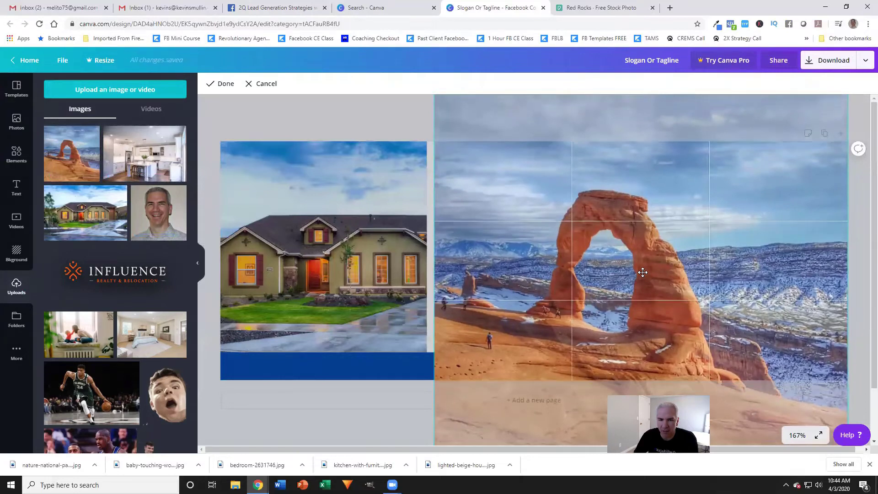
left_click(220, 86)
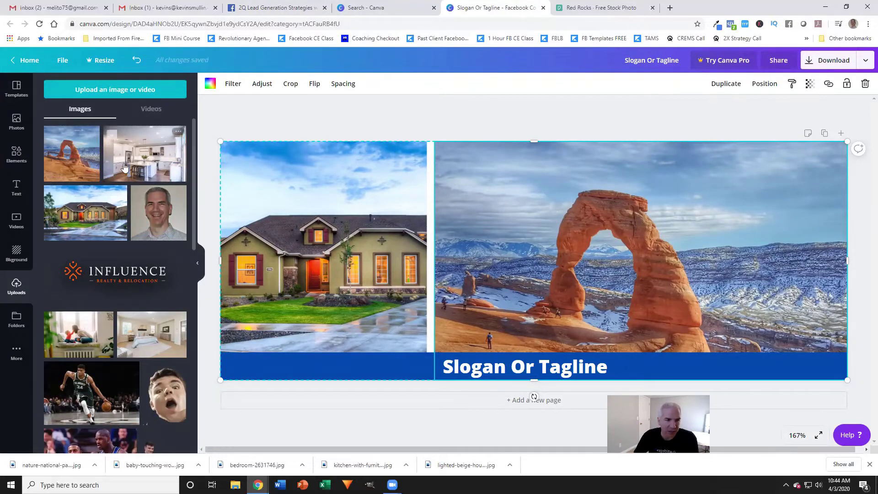
- Add a square, stretch it over the whole right photo panel down to the slogan bar, and colour it dark grey
left_click(16, 153)
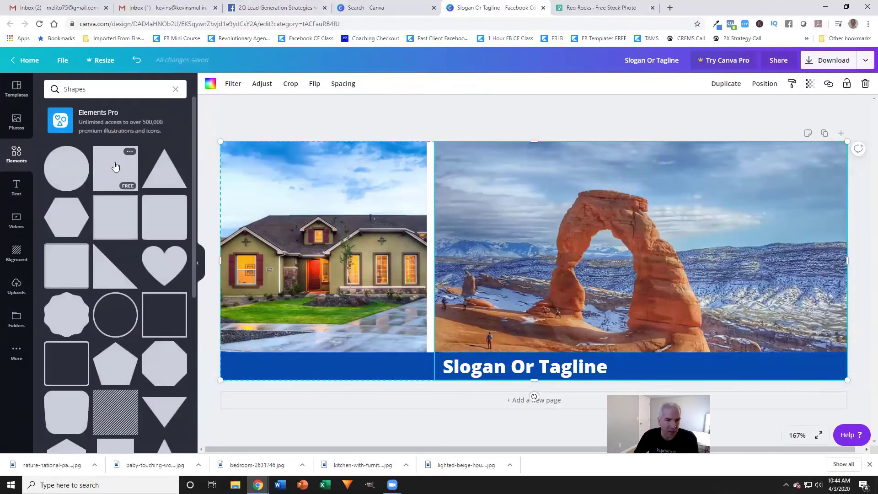
left_click(115, 167)
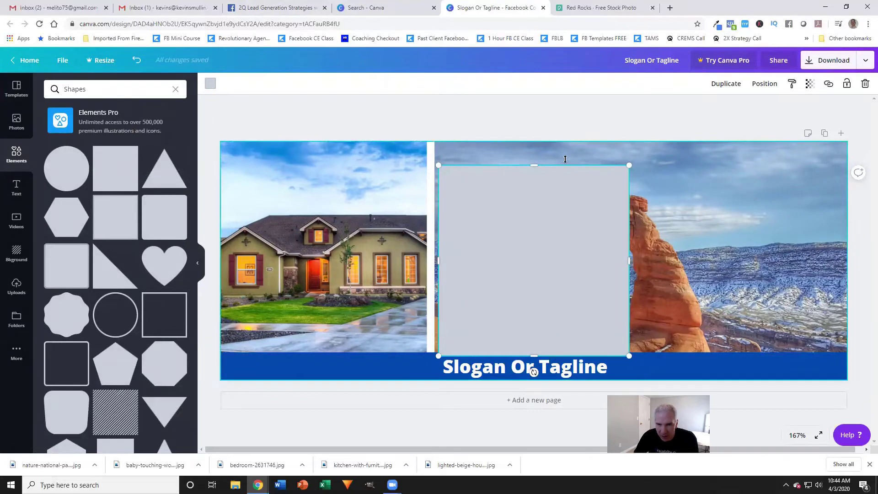
left_click_drag(533, 166, 531, 142)
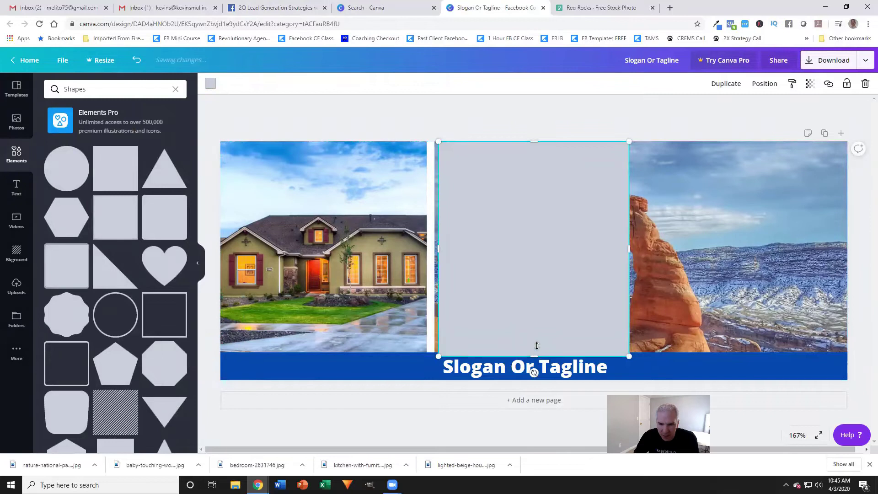
left_click_drag(537, 345, 537, 342)
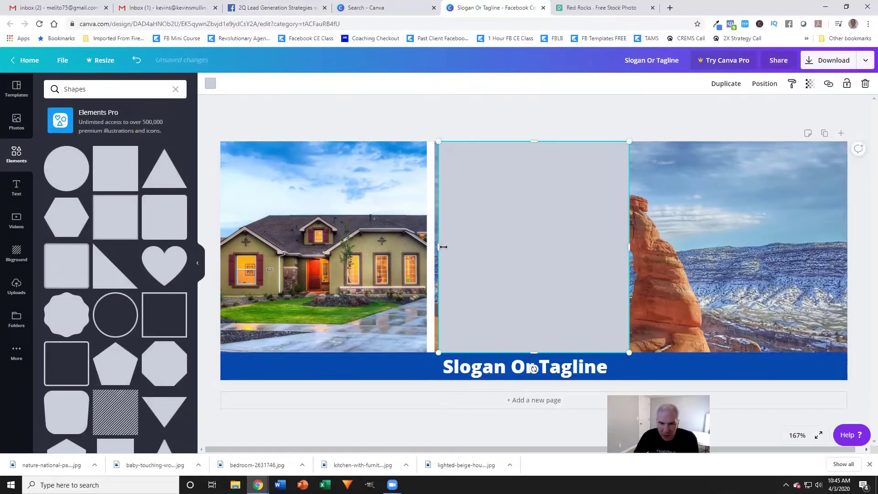
left_click_drag(440, 248, 437, 249)
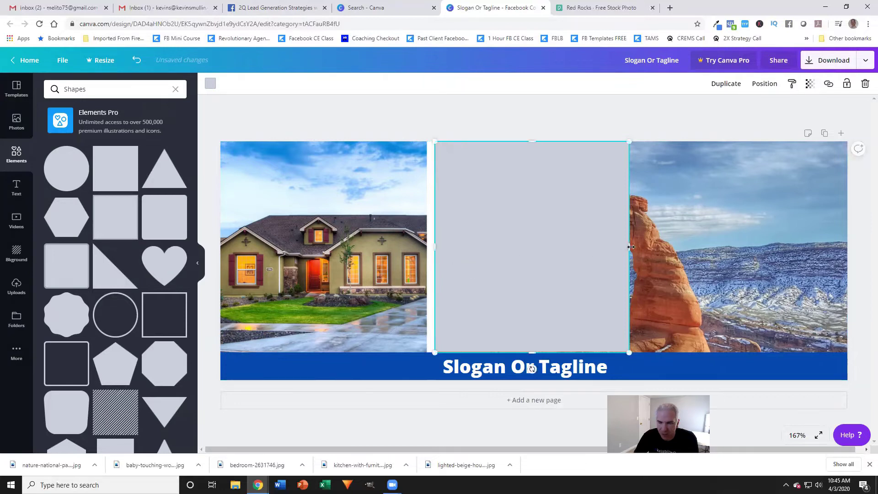
left_click_drag(631, 247, 847, 262)
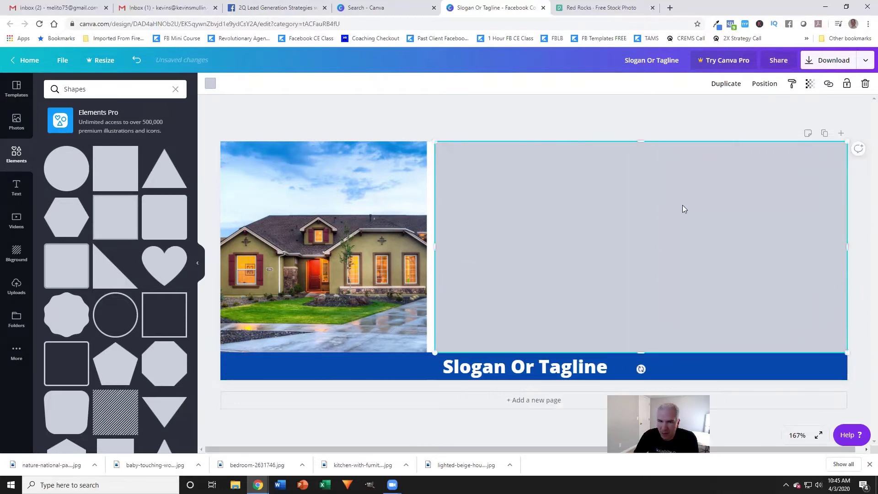
left_click(210, 83)
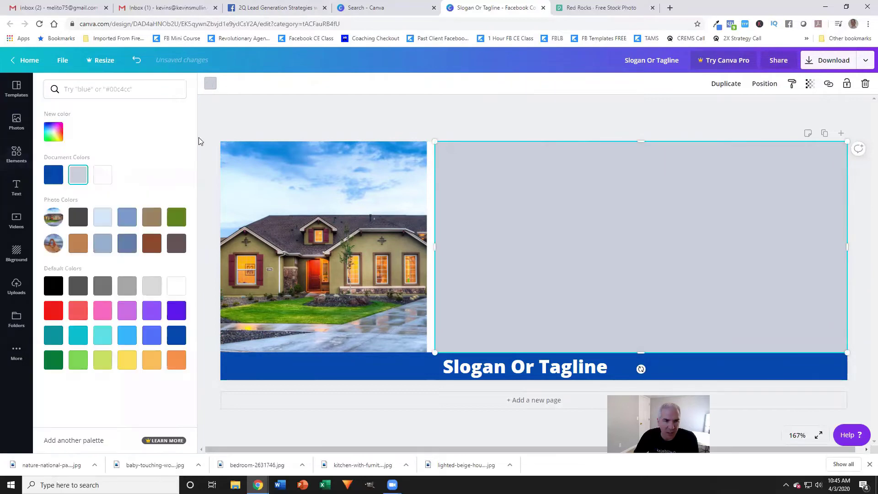
left_click(104, 287)
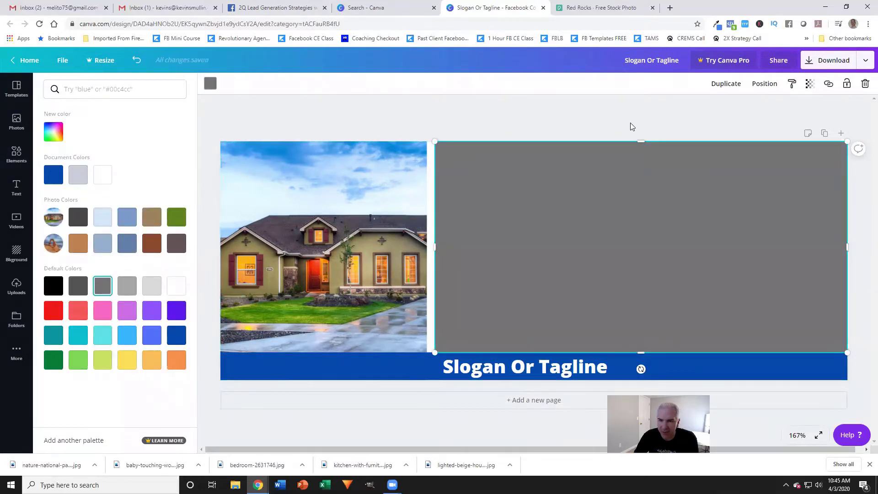
left_click(646, 176)
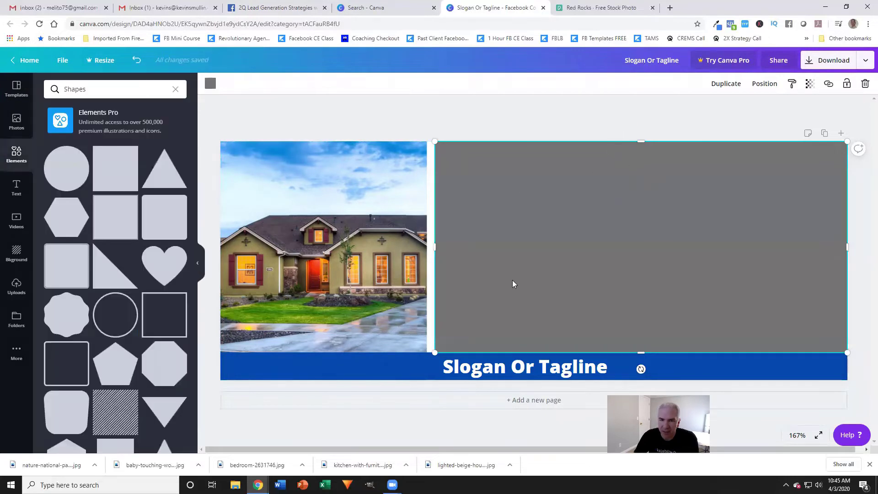
- Set the grey overlay's transparency to about 60 so the arch photo shows through dimmed
left_click(810, 85)
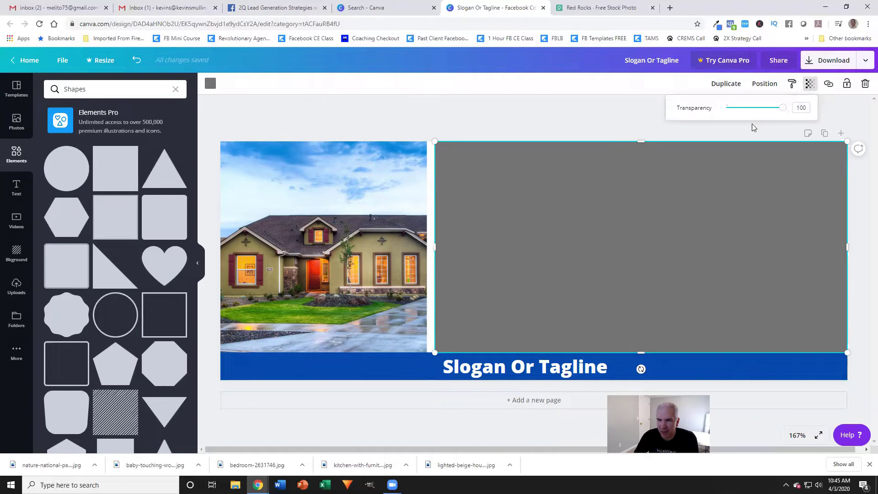
left_click_drag(785, 112, 705, 120)
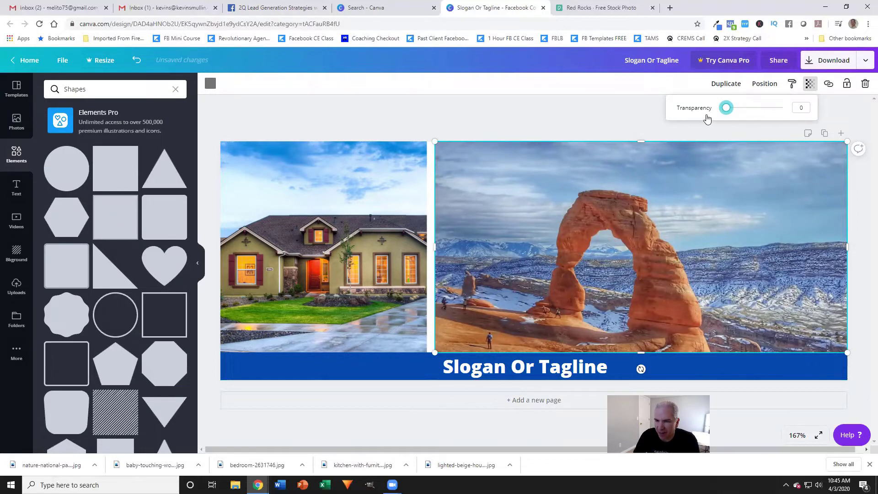
left_click_drag(728, 118, 755, 117)
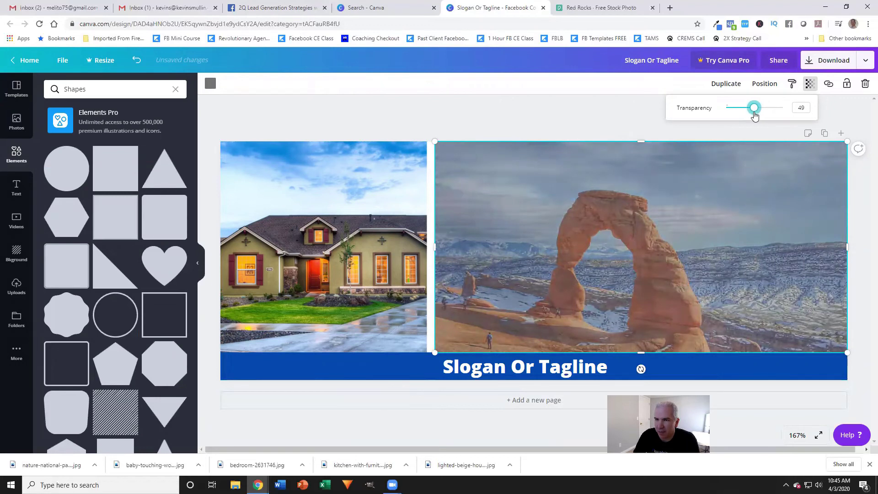
left_click(603, 109)
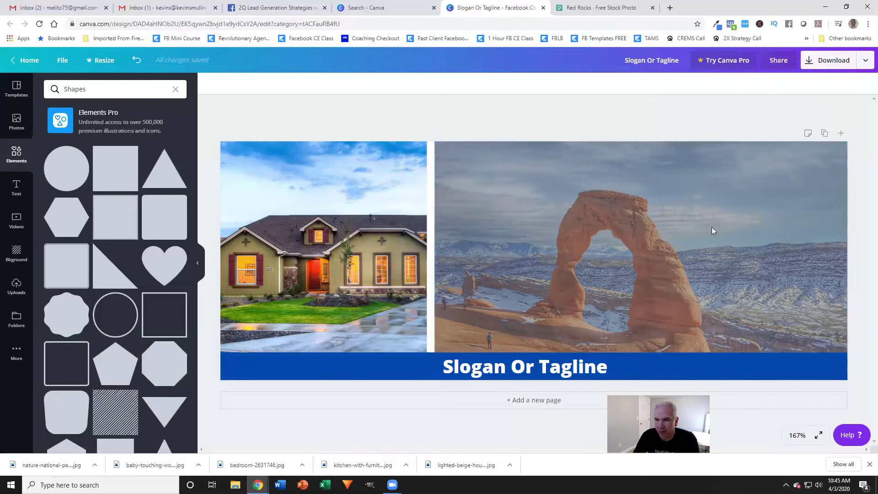
left_click(725, 183)
left_click(810, 84)
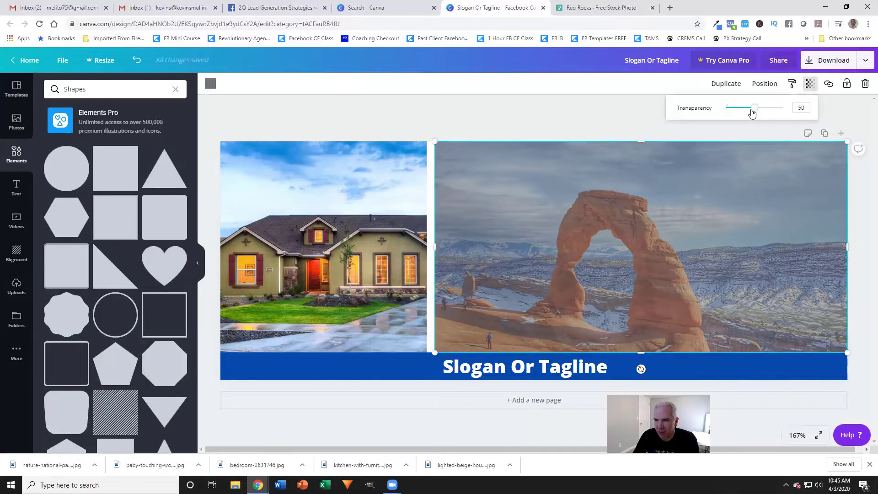
left_click_drag(757, 112, 761, 111)
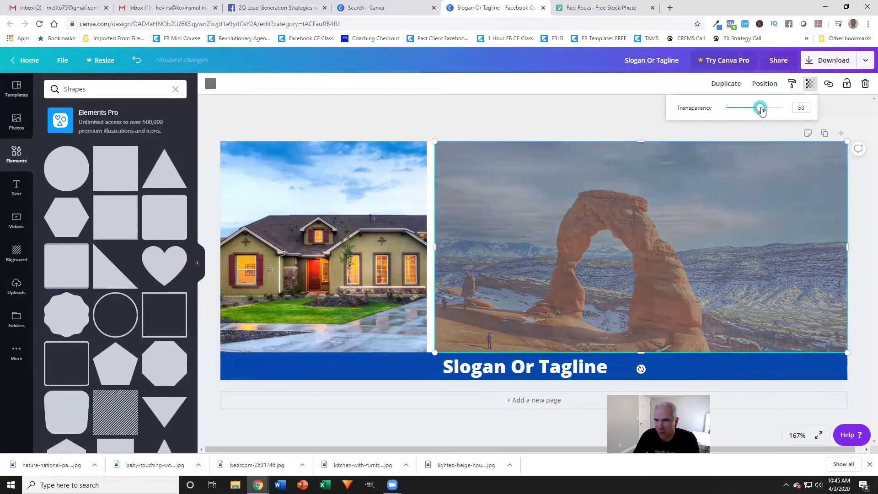
left_click(601, 113)
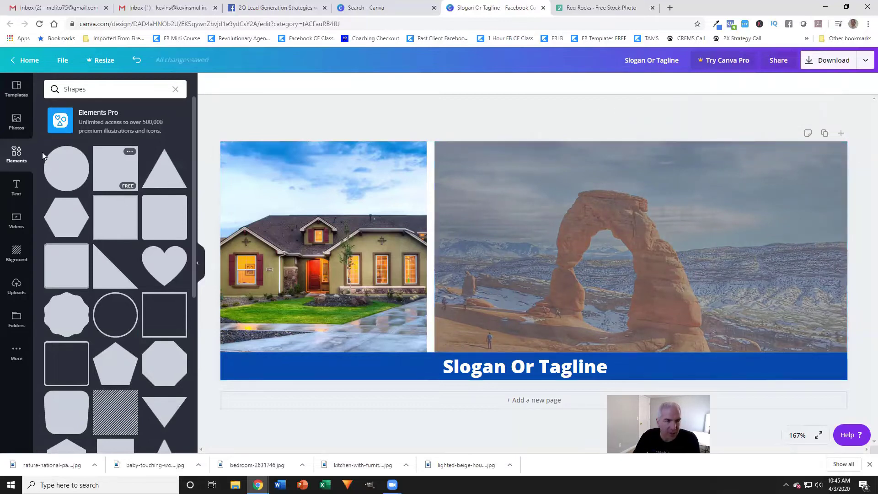
- Open the full Frames collection and add a circle photo frame to the cover
left_click(17, 155)
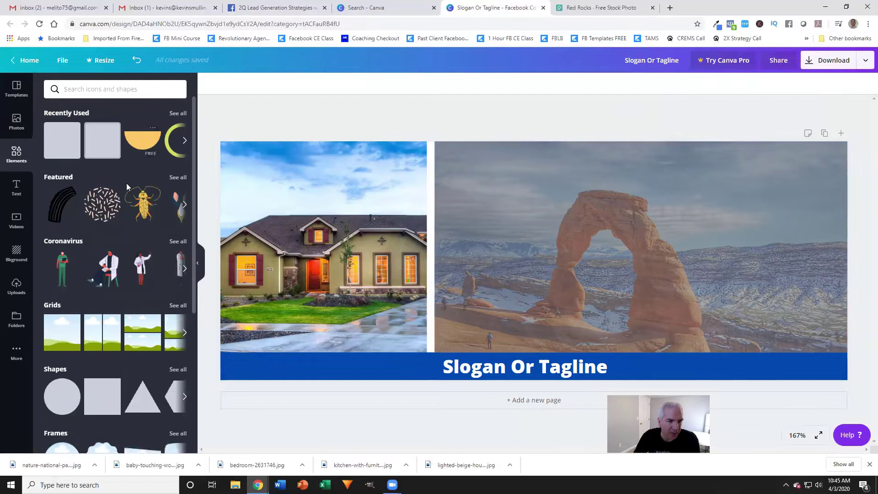
scroll(126, 183, "down", 4)
scroll(125, 184, "down", 9)
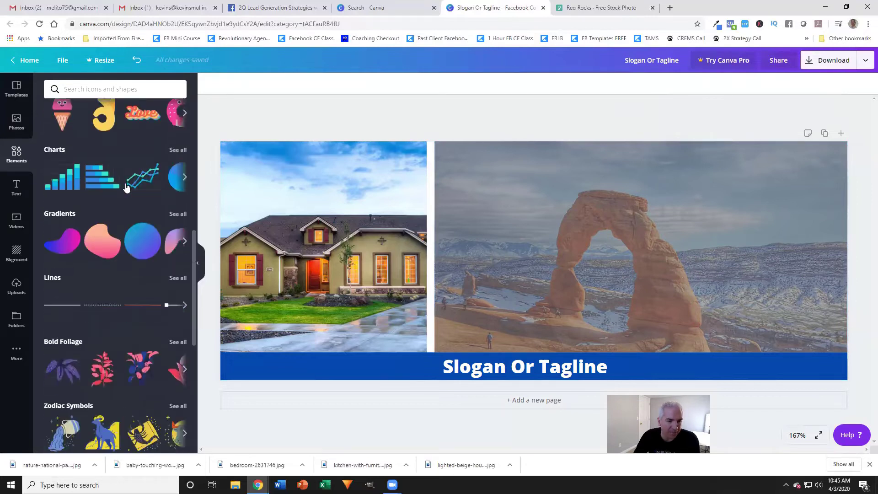
scroll(127, 181, "up", 7)
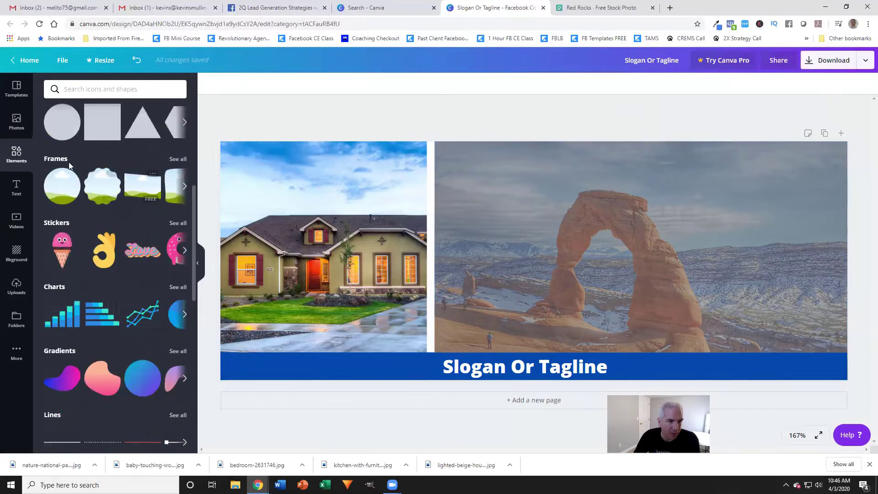
left_click(179, 160)
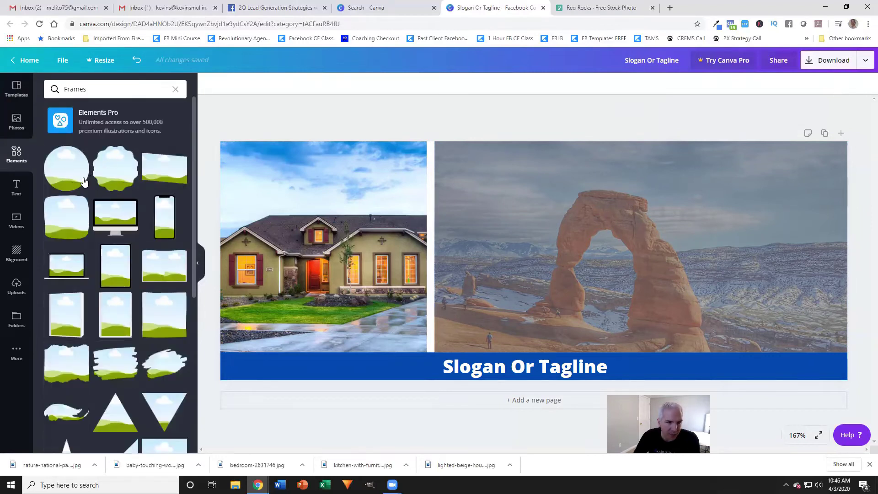
left_click_drag(55, 177, 389, 185)
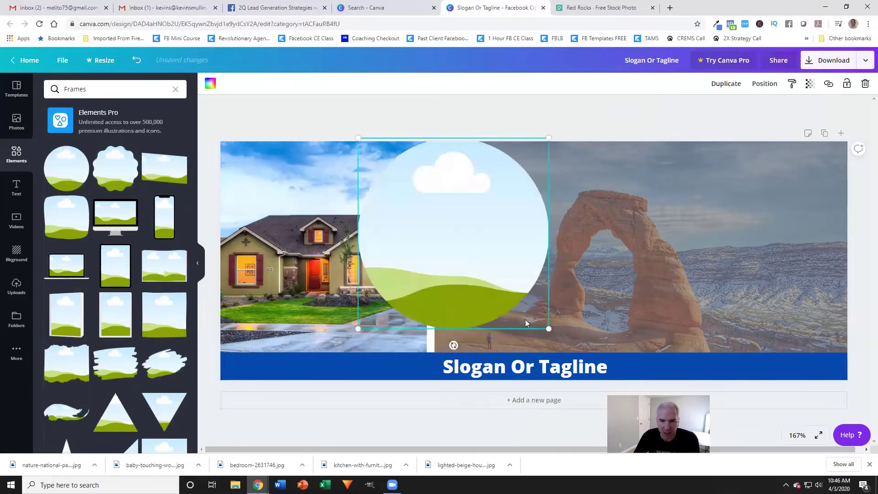
- Shrink the circle frame, place it at the photos' seam, and duplicate it below
left_click_drag(549, 329, 435, 215)
left_click_drag(402, 173, 421, 173)
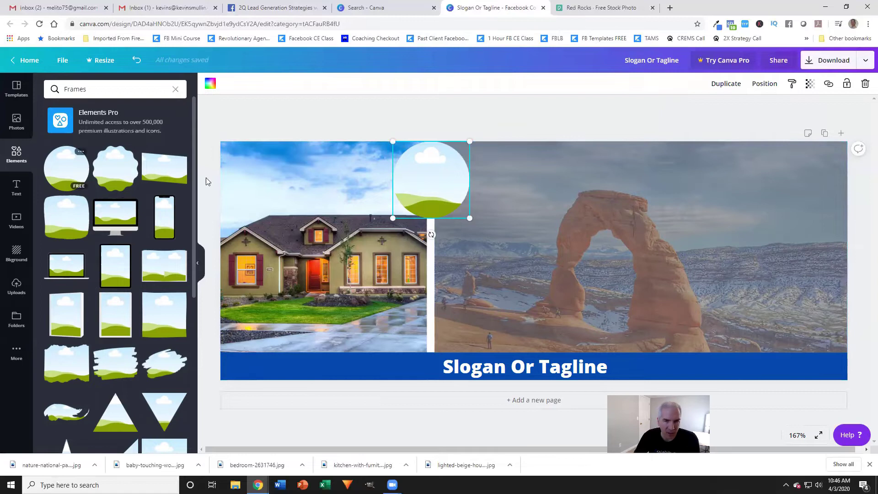
left_click_drag(462, 211, 428, 174)
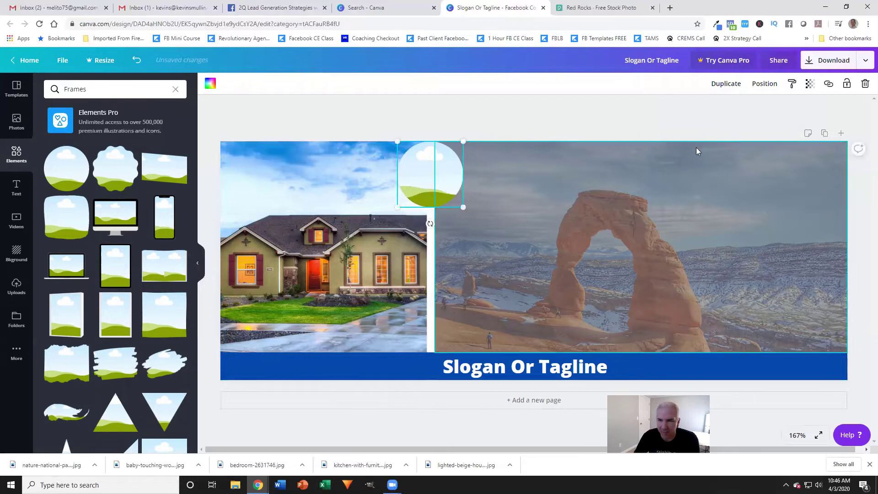
left_click(727, 84)
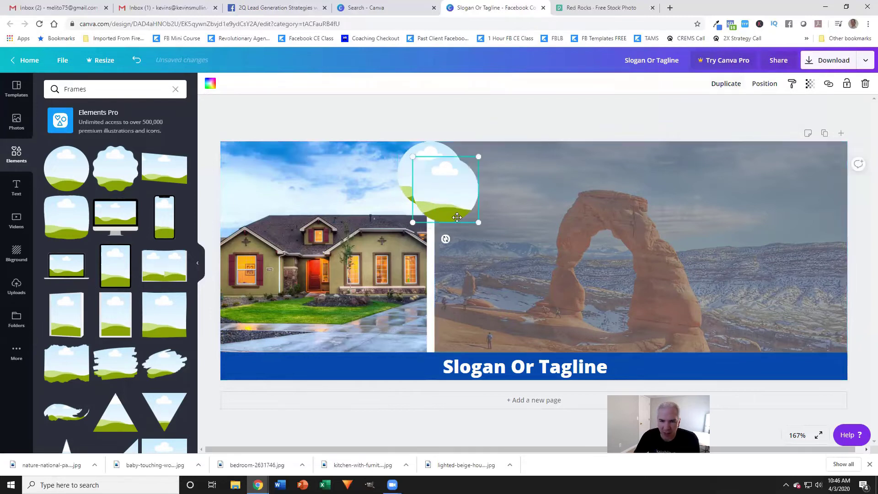
left_click_drag(453, 201, 452, 244)
- Resize and align the upper and lower circles along the seam, then make a third copy
left_click(456, 196)
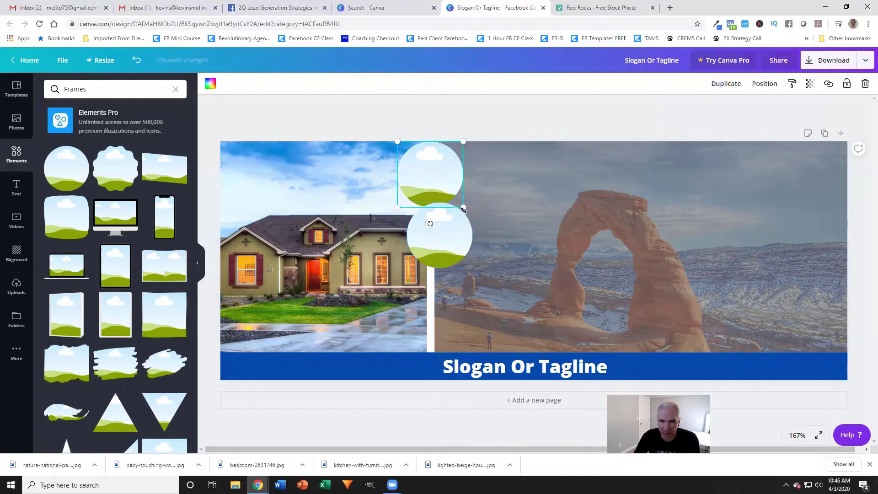
left_click_drag(464, 209, 485, 228)
mouse_move(453, 180)
left_mouse_down()
mouse_move(442, 180)
mouse_move(446, 188)
left_mouse_up()
left_click(447, 244)
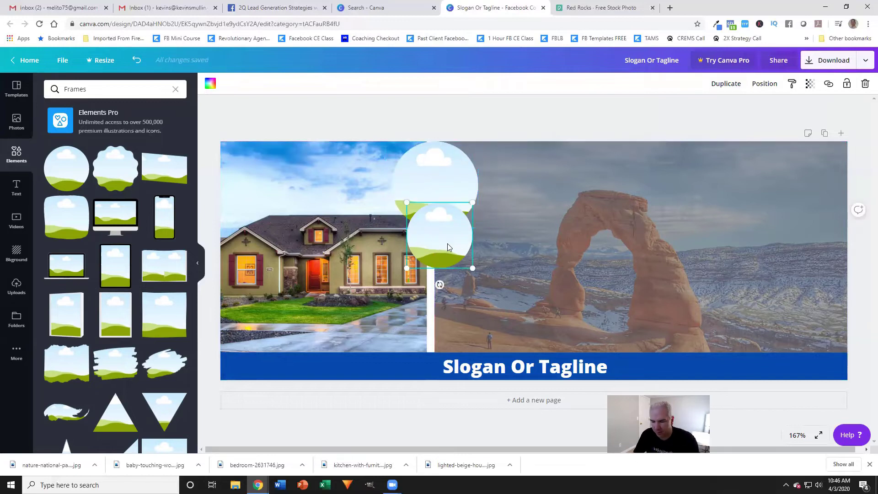
left_click_drag(447, 244, 487, 176)
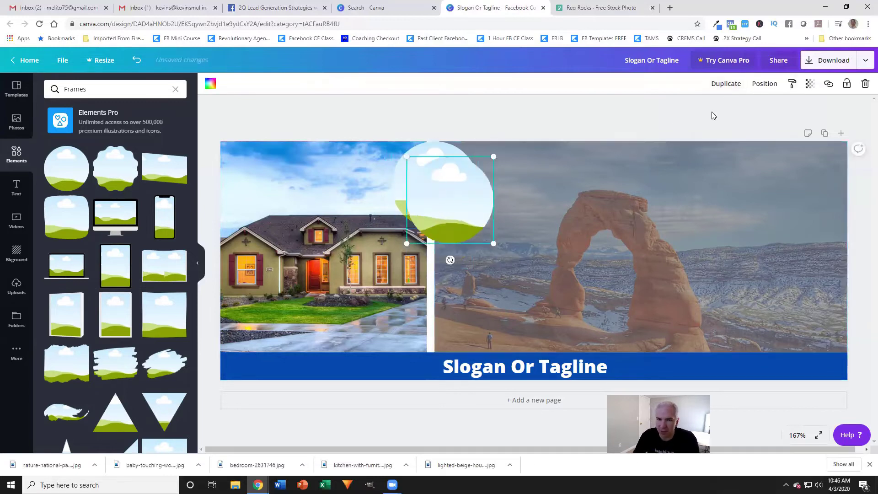
left_click_drag(466, 213, 427, 299)
left_click(724, 86)
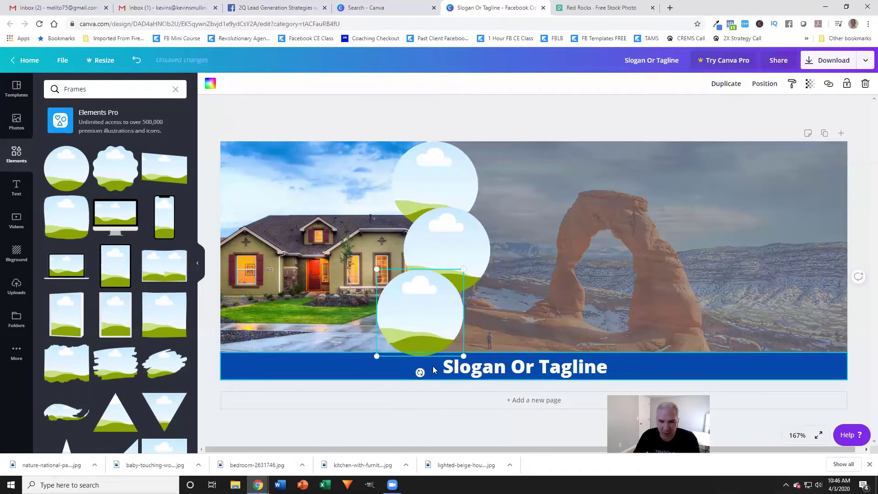
- Layer the blue bar behind the tagline text and bring the tagline text to the front
left_click(371, 366)
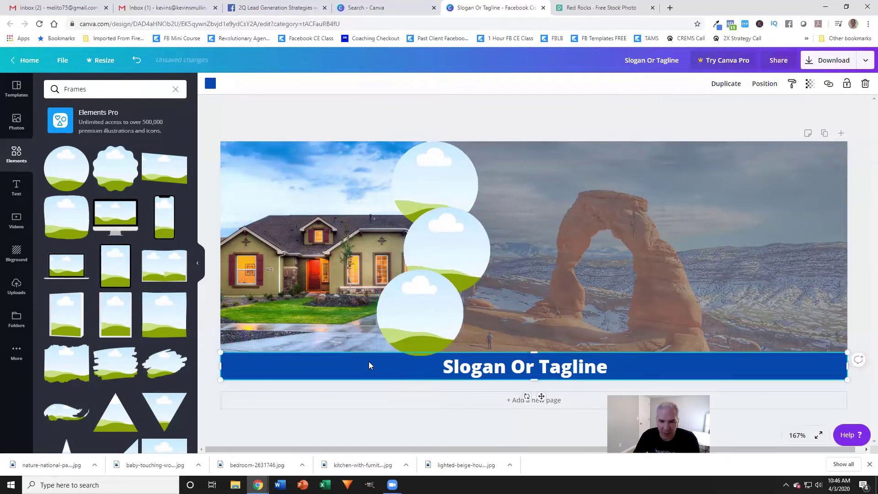
left_click(761, 85)
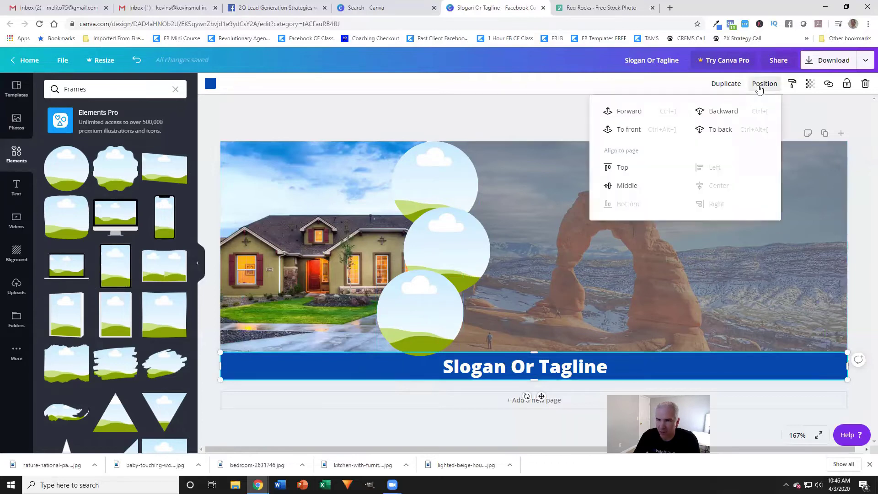
left_click(630, 130)
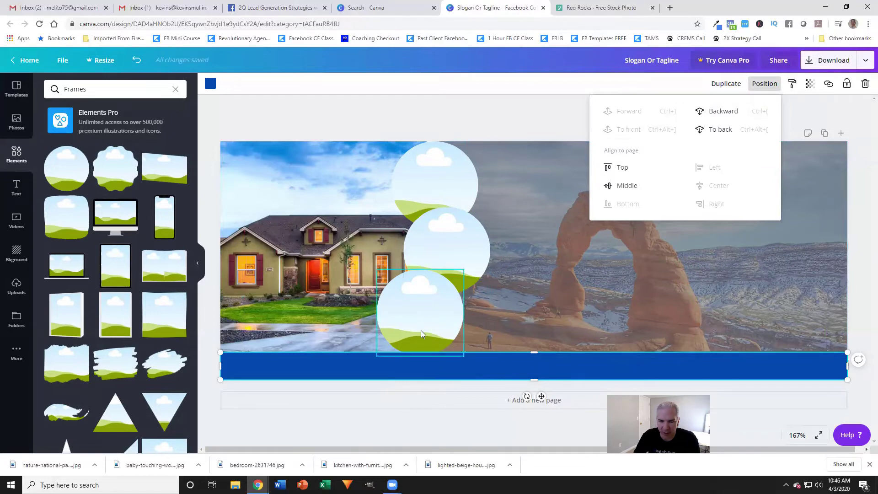
left_click(724, 112)
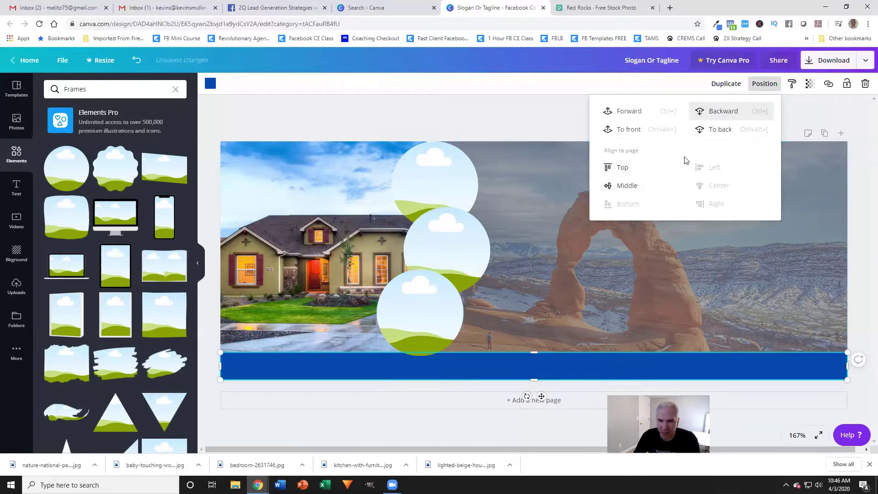
left_click(723, 112)
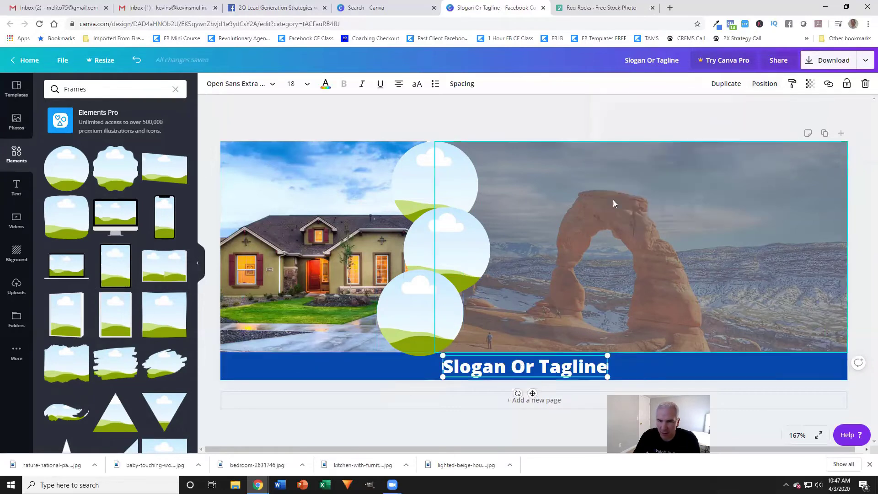
left_click(763, 82)
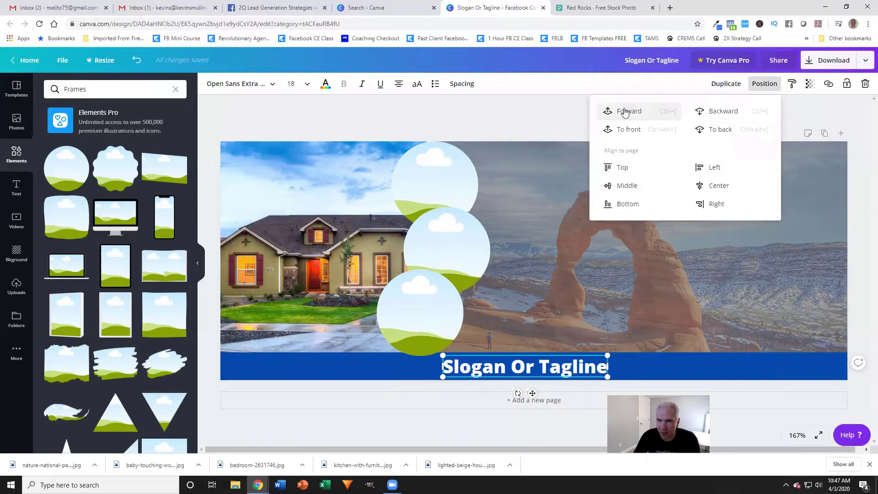
left_click(626, 132)
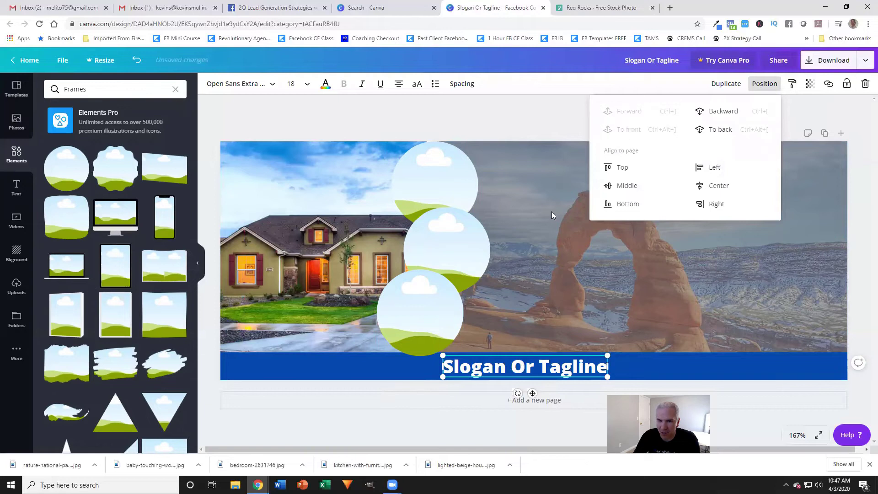
- Undo an accidental duplicate of the blue bar and move the bar forward one layer
left_click(377, 372)
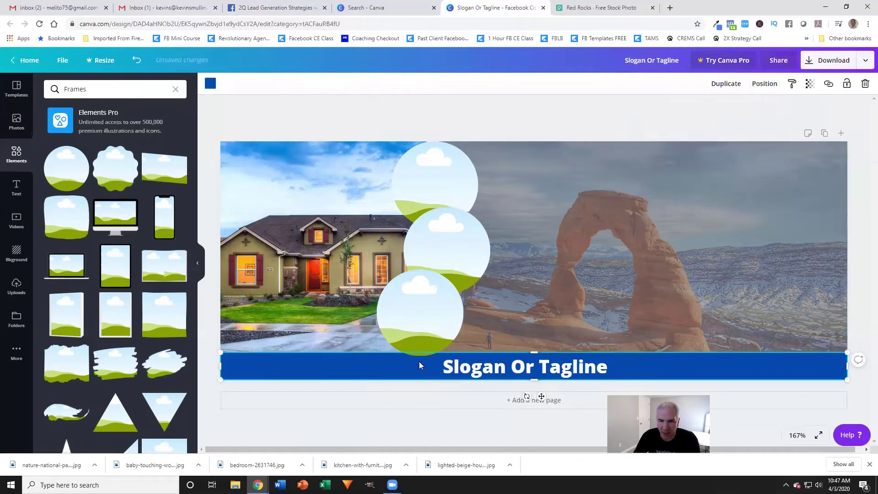
left_click(726, 85)
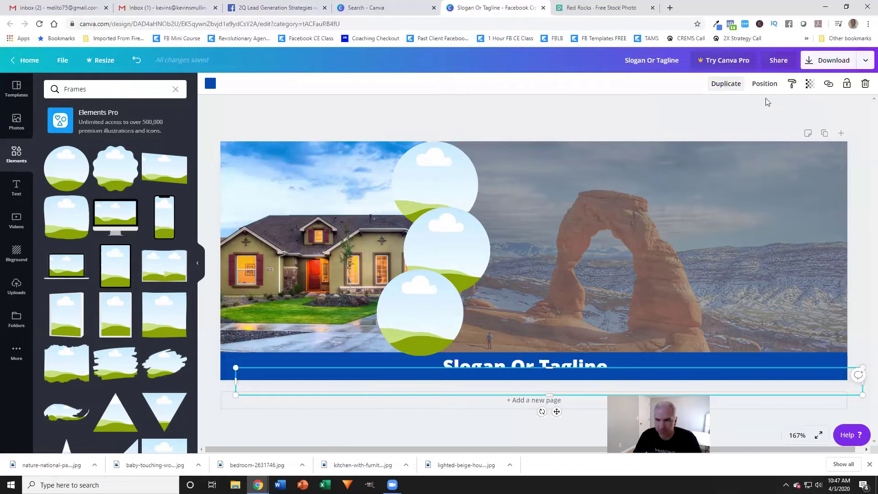
key("ctrl+z")
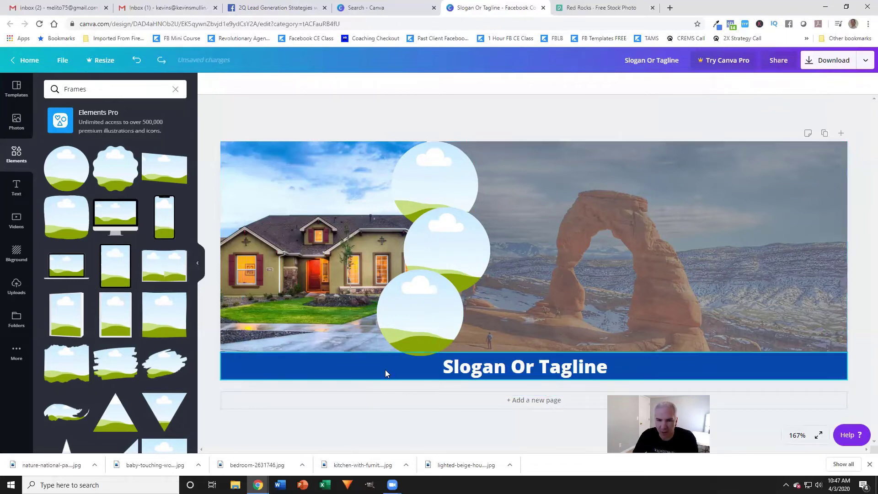
left_click(765, 84)
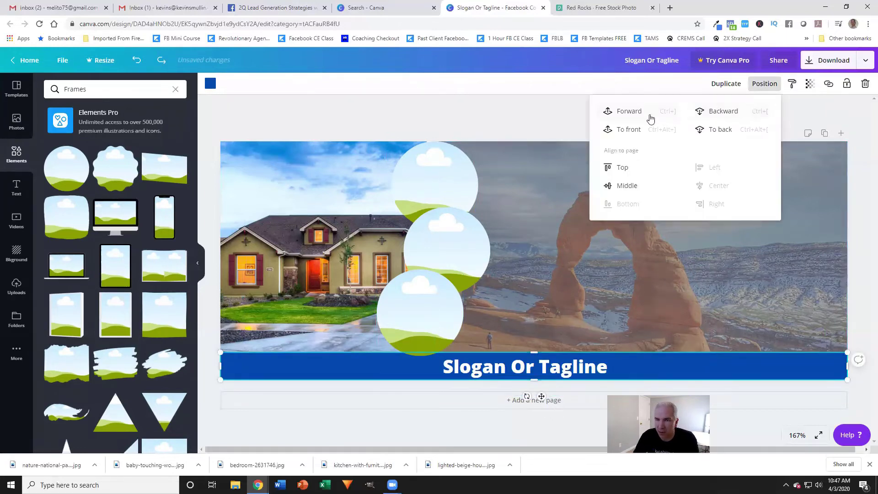
left_click(640, 115)
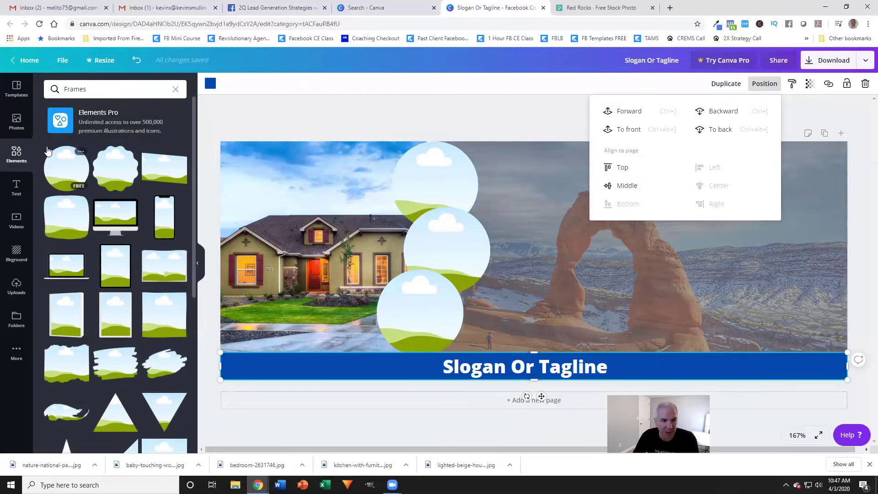
- Fill the top, middle and bottom circles with the kitchen, bedroom and baby photos
left_click(20, 285)
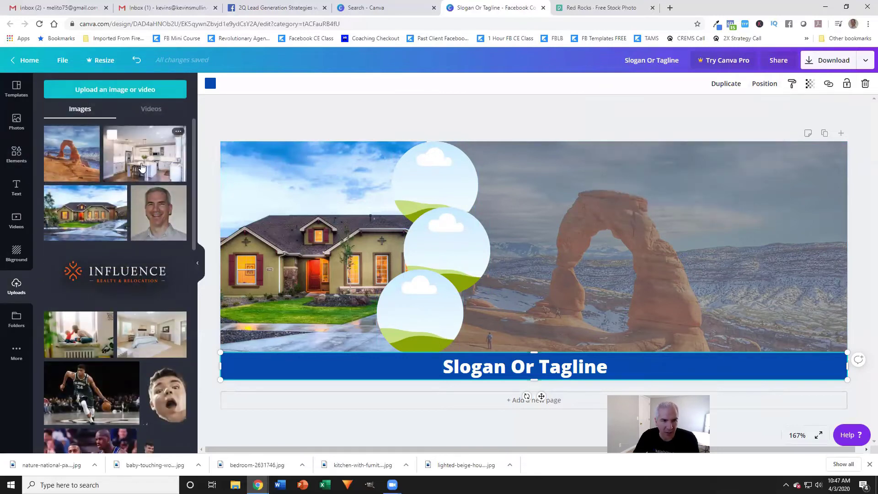
left_click_drag(178, 166, 425, 192)
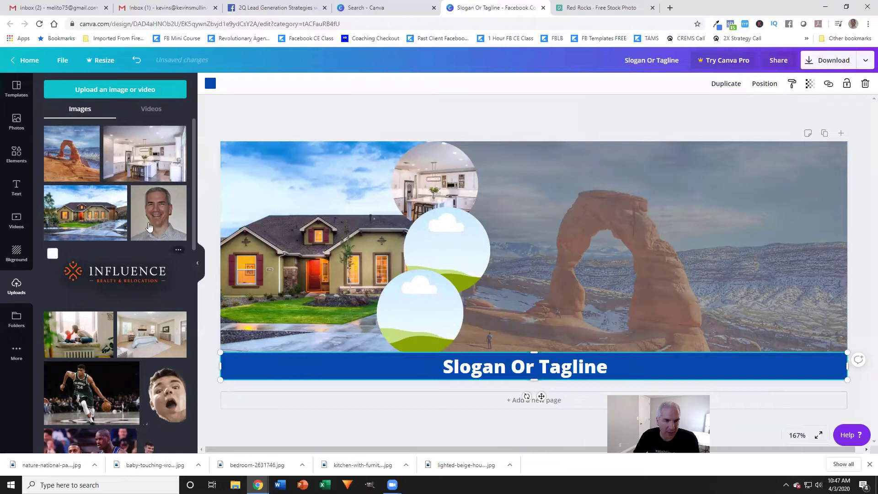
left_click_drag(152, 347, 474, 249)
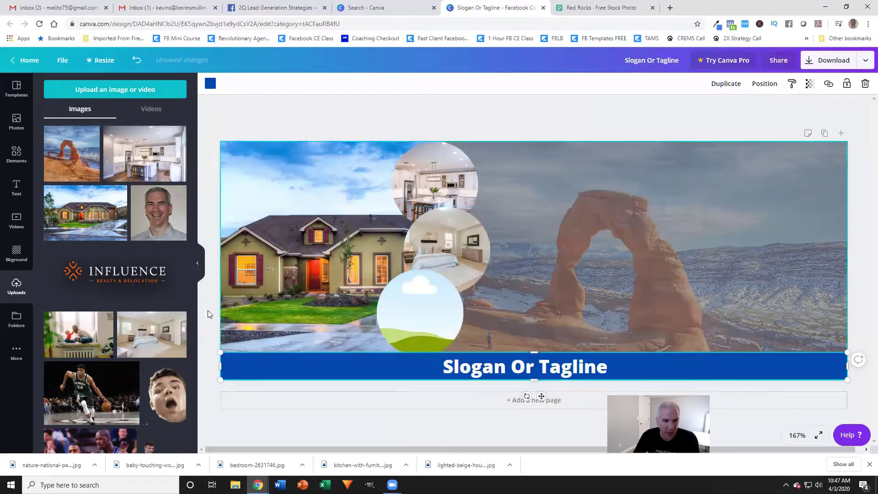
left_click_drag(147, 219, 432, 305)
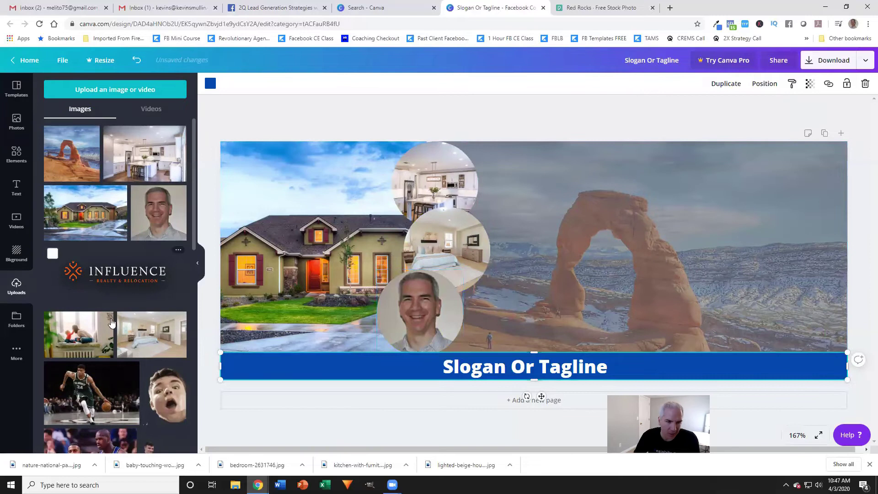
left_click_drag(115, 334, 414, 314)
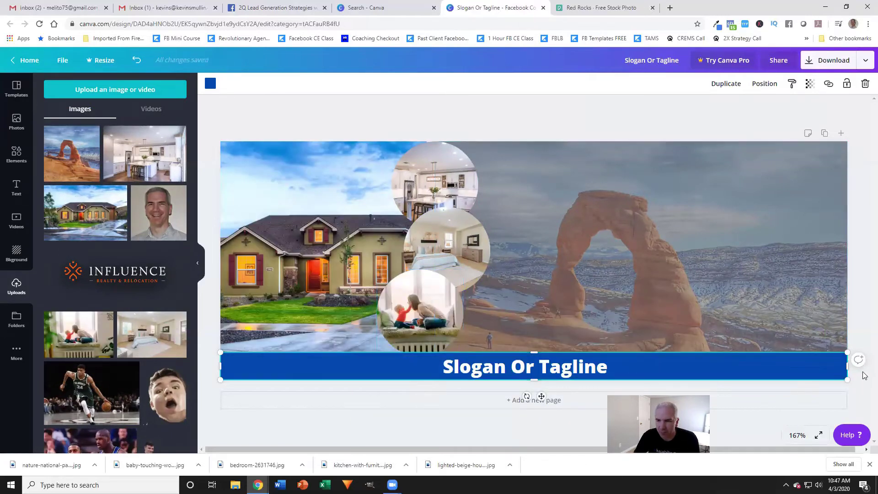
left_click(860, 229)
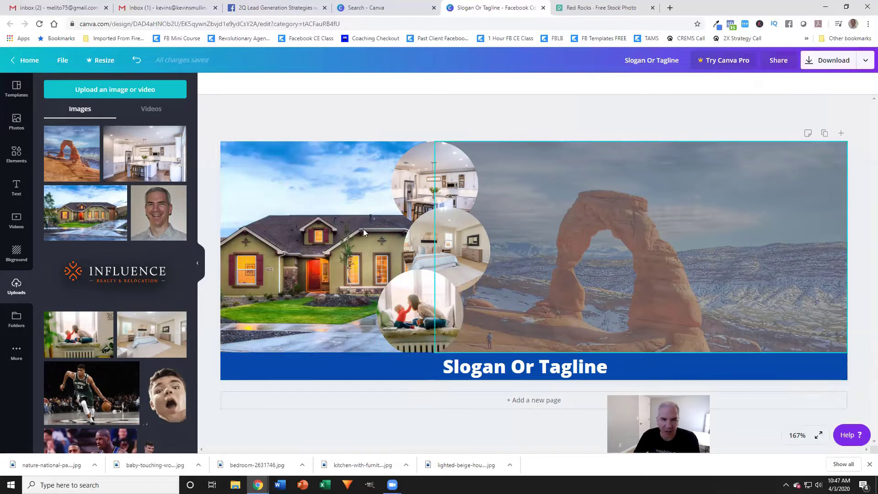
- Add the INFLUENCE Realty & Relocation logo, shrunk small, in the arch panel's top-right corner
left_click(116, 272)
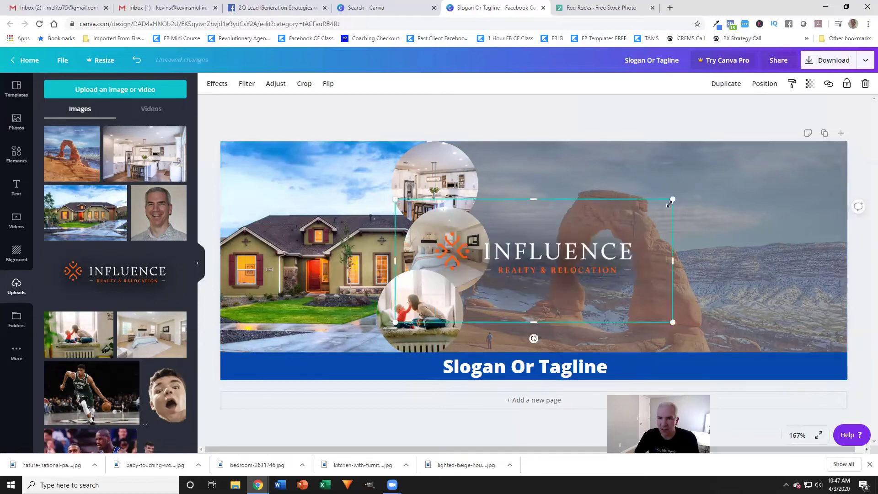
left_click_drag(395, 322, 763, 182)
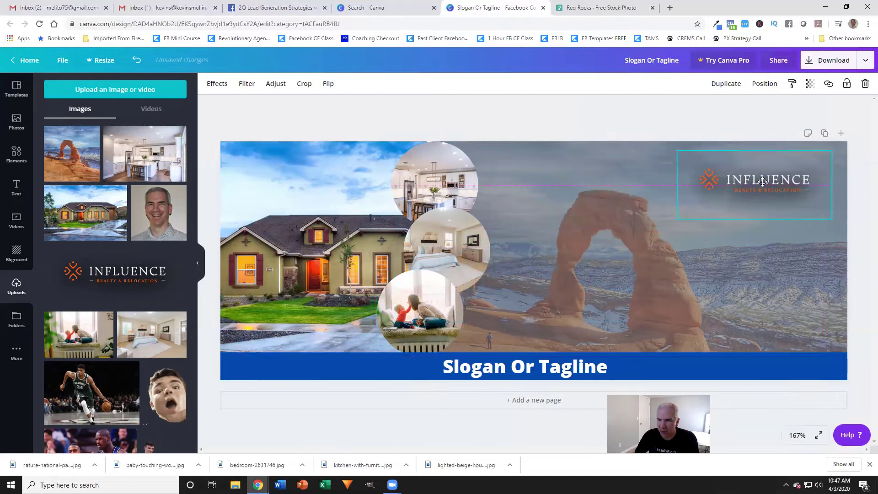
left_click(668, 122)
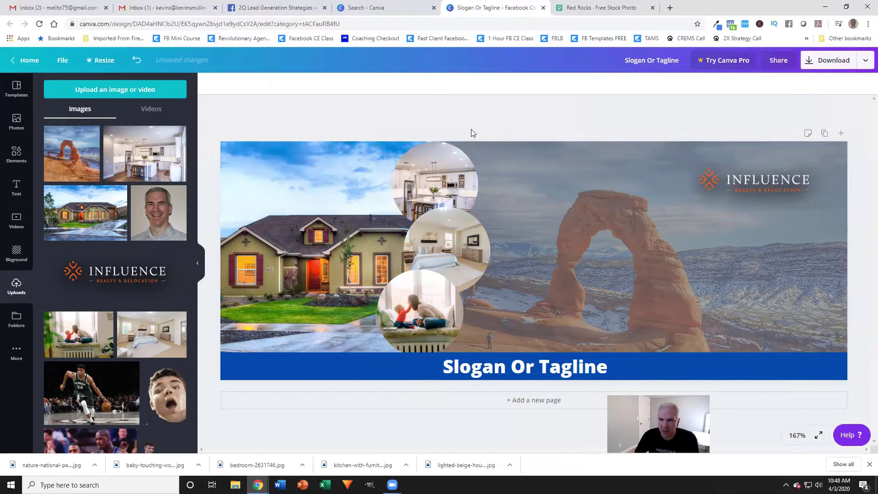
- Add a new heading near the cover's centre and check its font, size and colour options
left_click(15, 181)
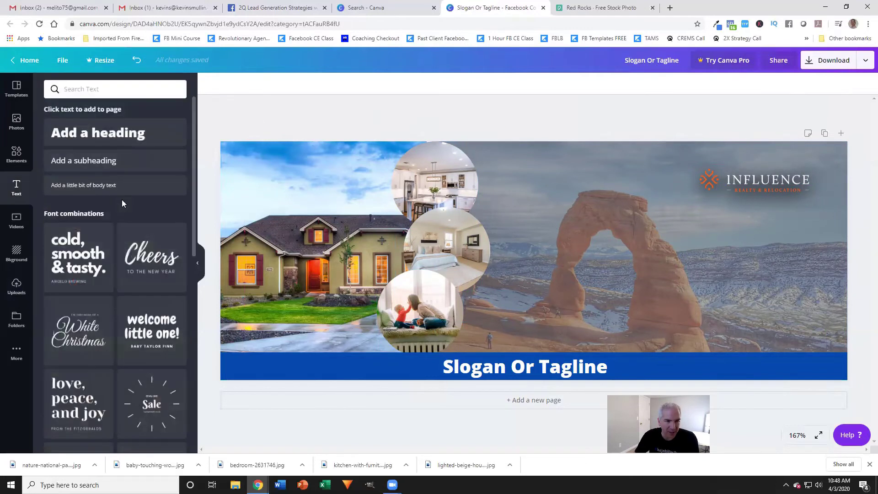
left_click(124, 137)
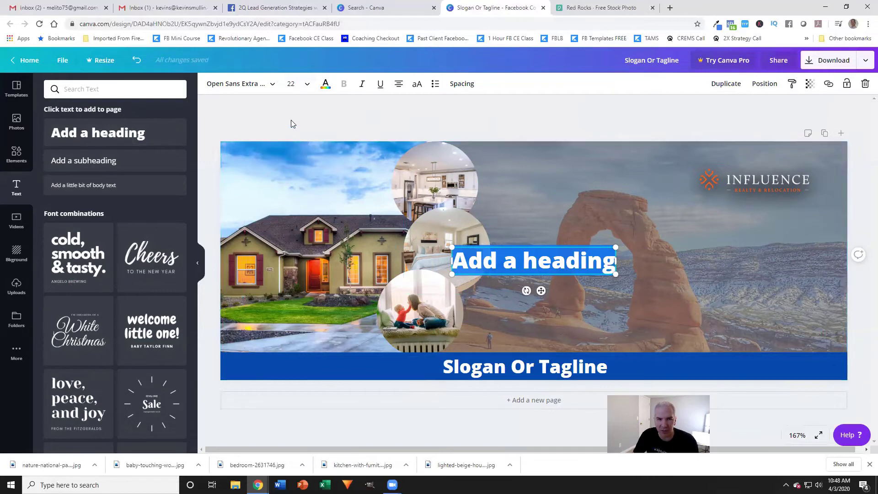
left_click(265, 87)
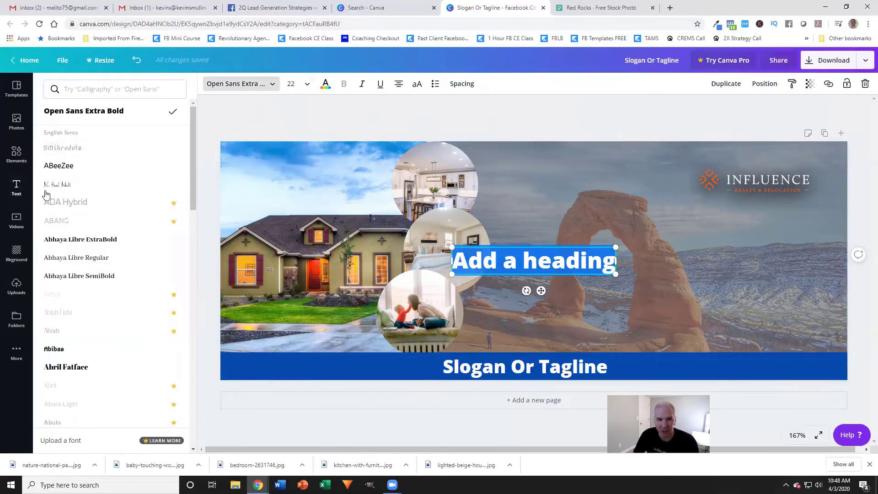
left_click(312, 87)
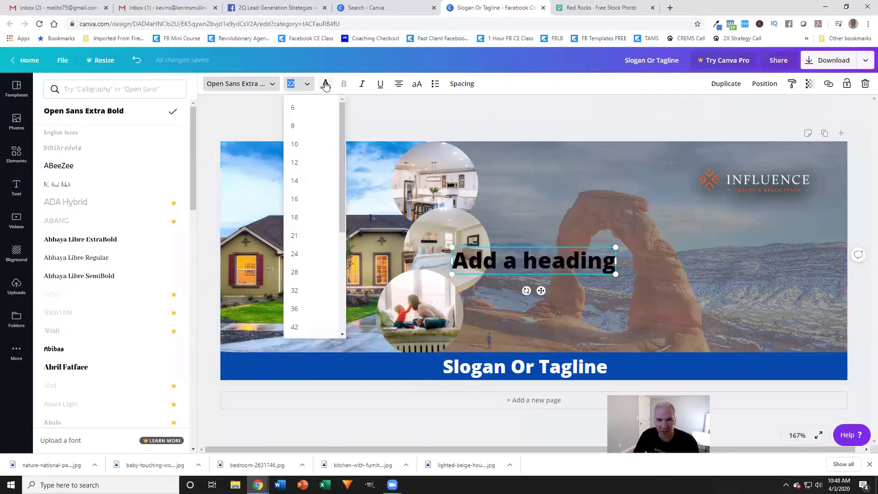
left_click(325, 84)
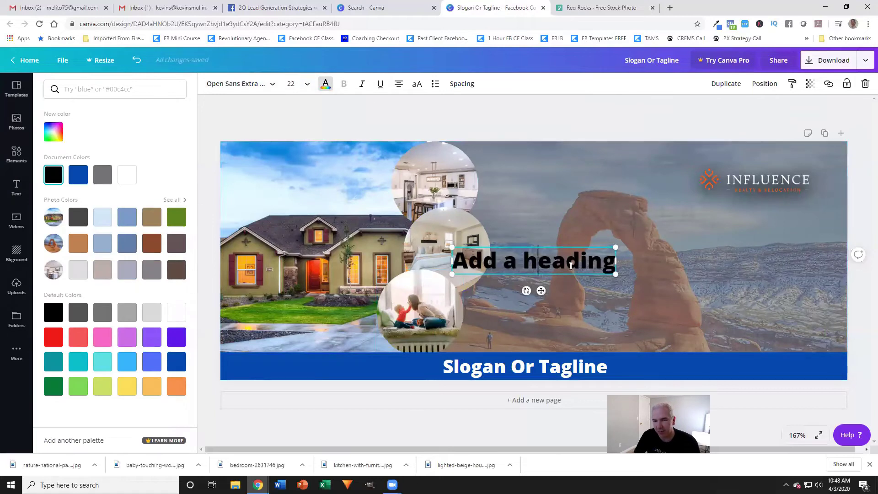
- Replace the heading placeholder with 'See' and bring up the Facebook page for reference
left_click_drag(615, 261, 462, 267)
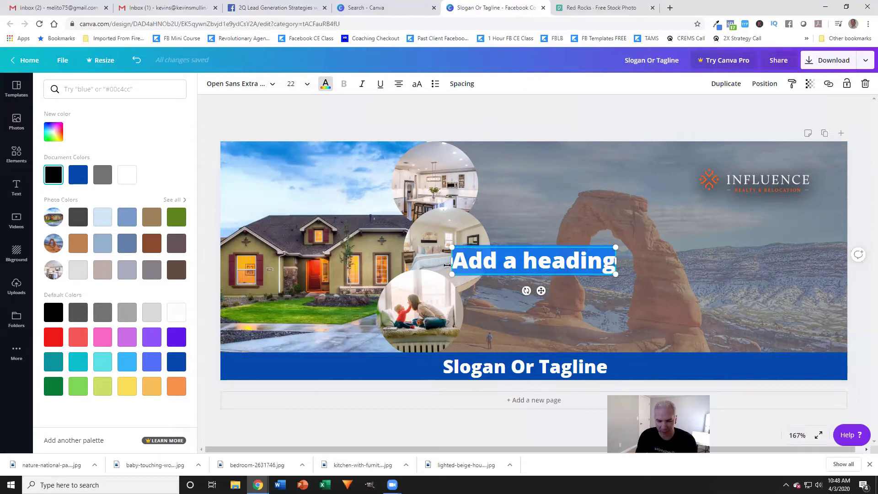
type("See")
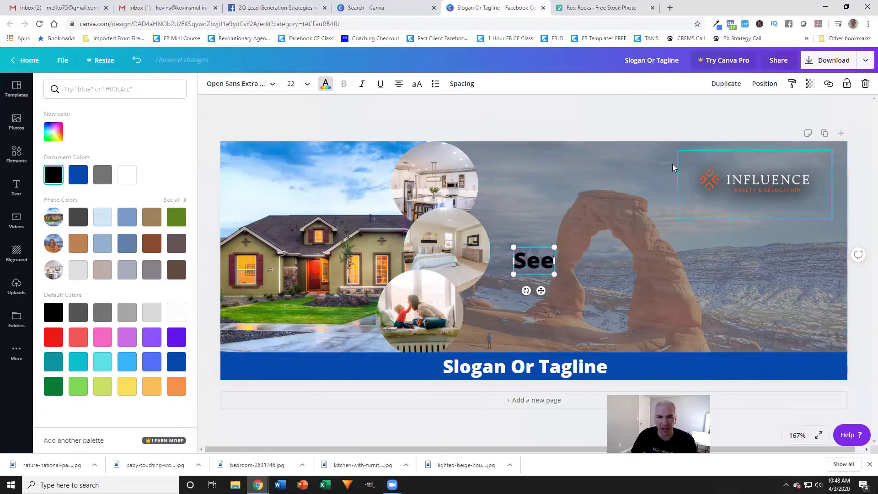
left_click(295, 14)
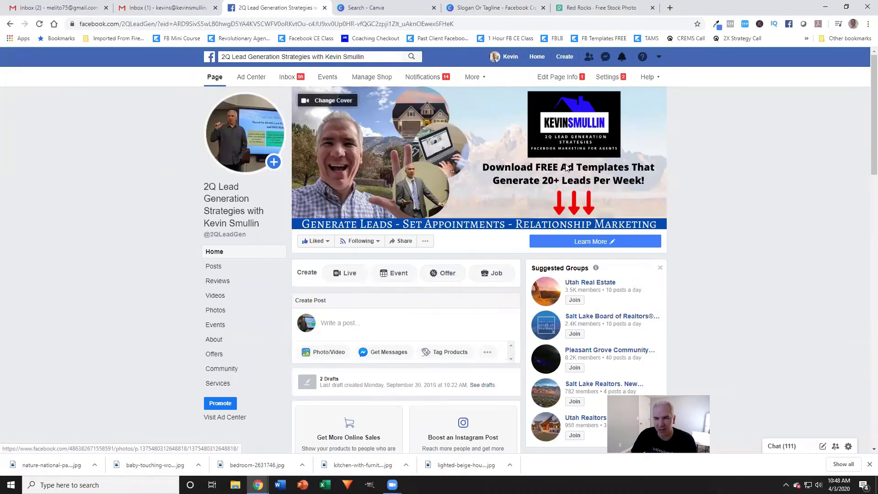
- Check the Learn More button's dropdown options, then go to the Pexels Red Rocks photo page
left_click(629, 247)
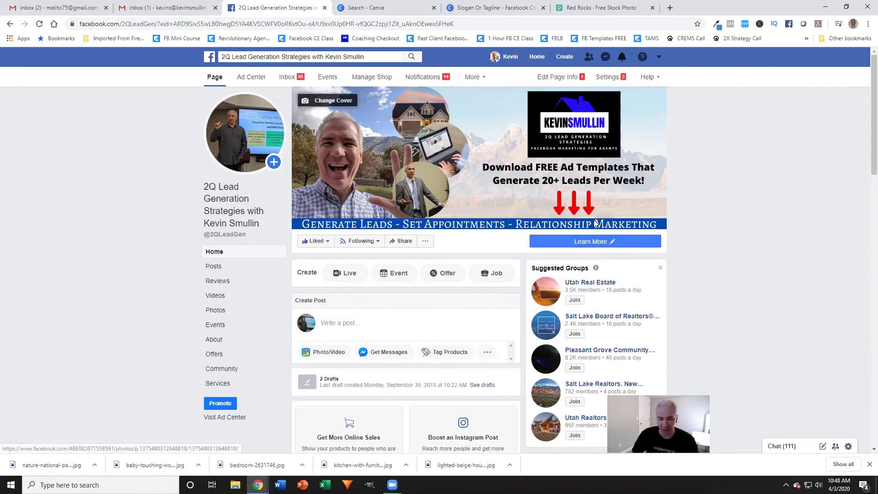
left_click(600, 7)
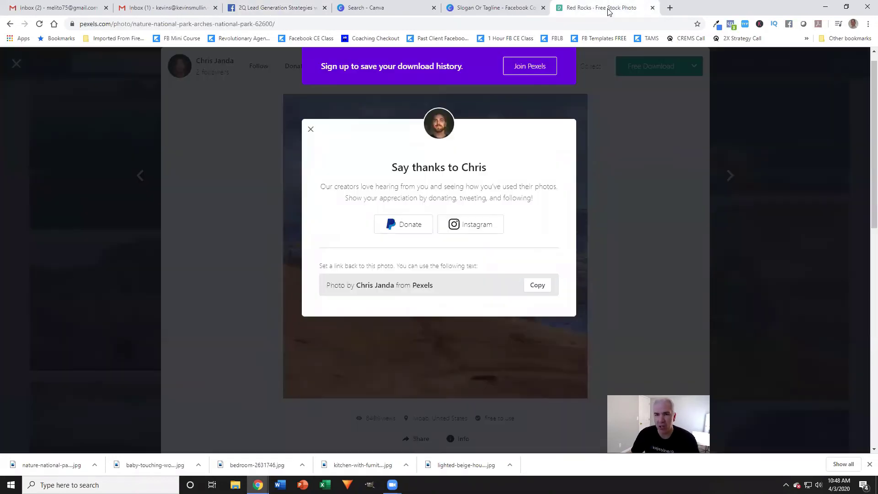
- Finish typing the heading as 'Search All Available Homes On My Website By Clicking Below', fixing typos
left_click(501, 8)
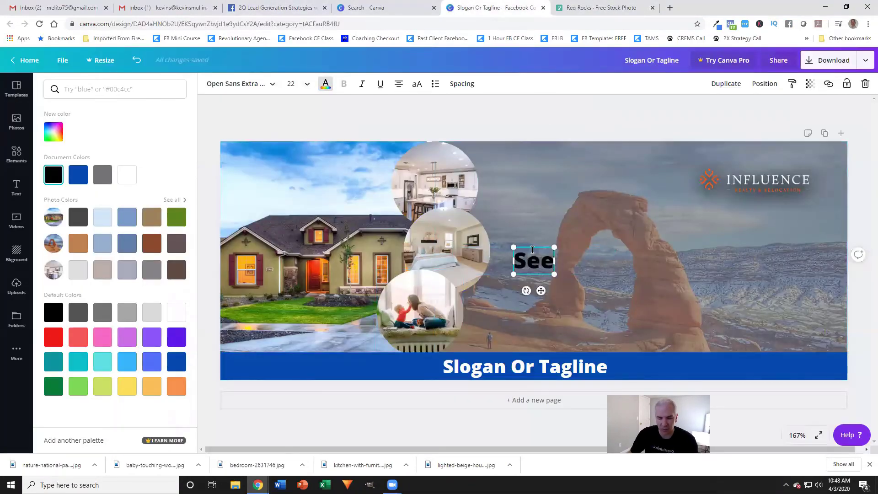
key("BackSpace")
type("arch")
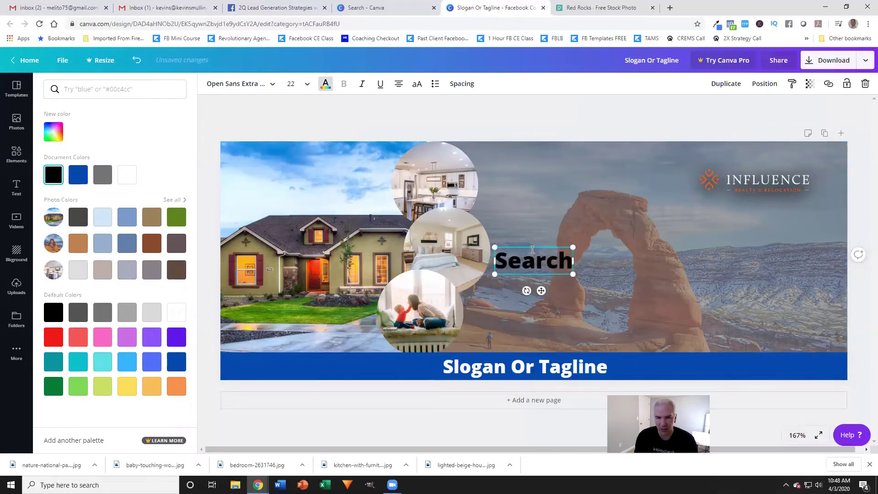
type(" All Avaoiab")
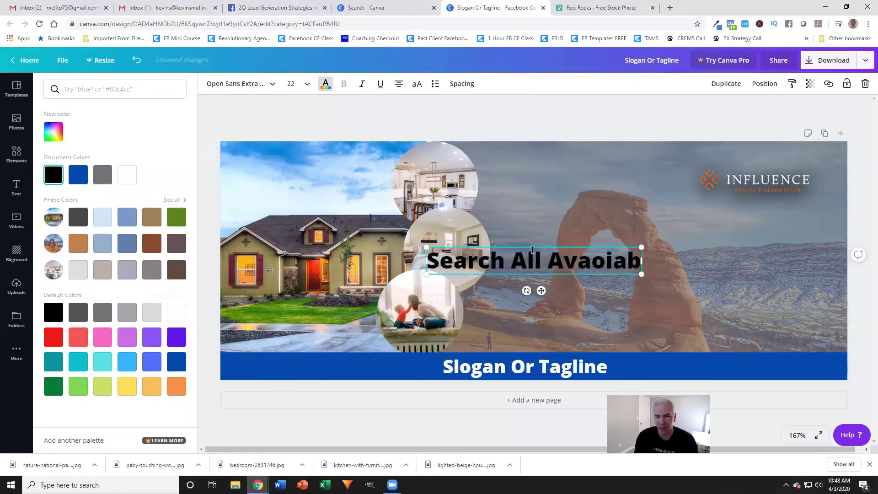
key("BackSpace")
key("BackSpace")
key("BackSpace")
key("BackSpace")
type("i")
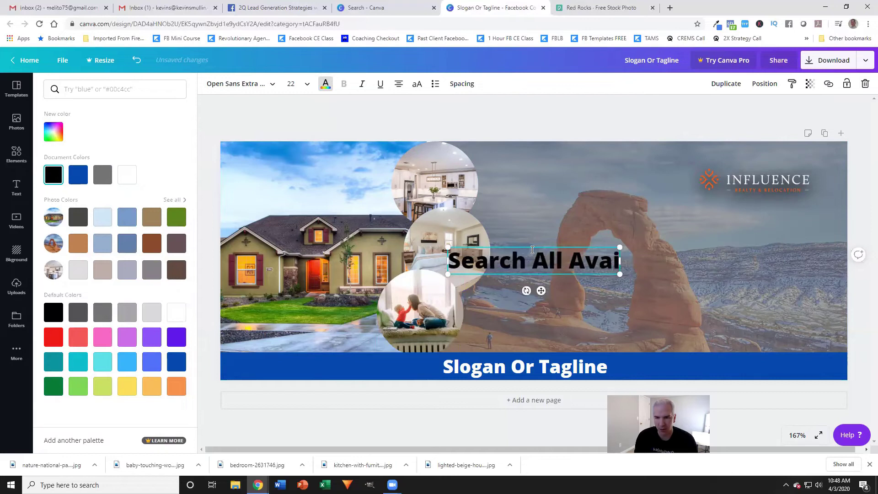
type("lable Home")
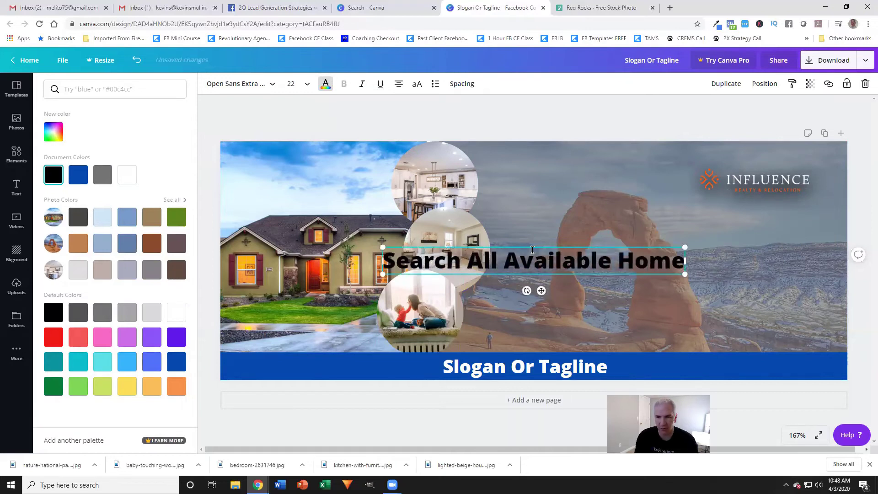
type("s On My Website")
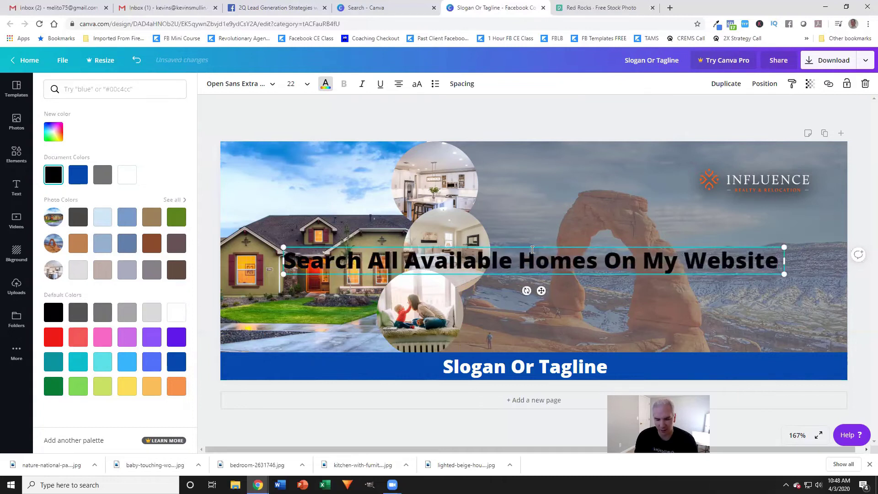
type(" b")
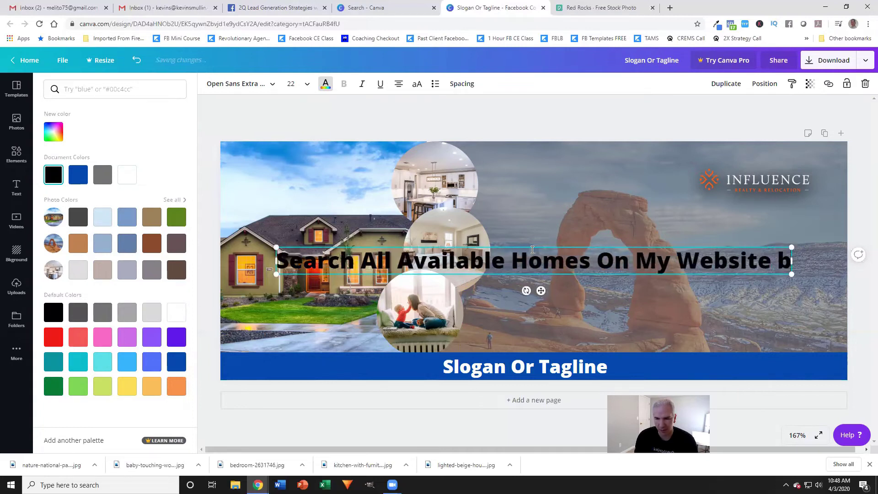
key("BackSpace")
type("Be")
key("BackSpace")
type("y")
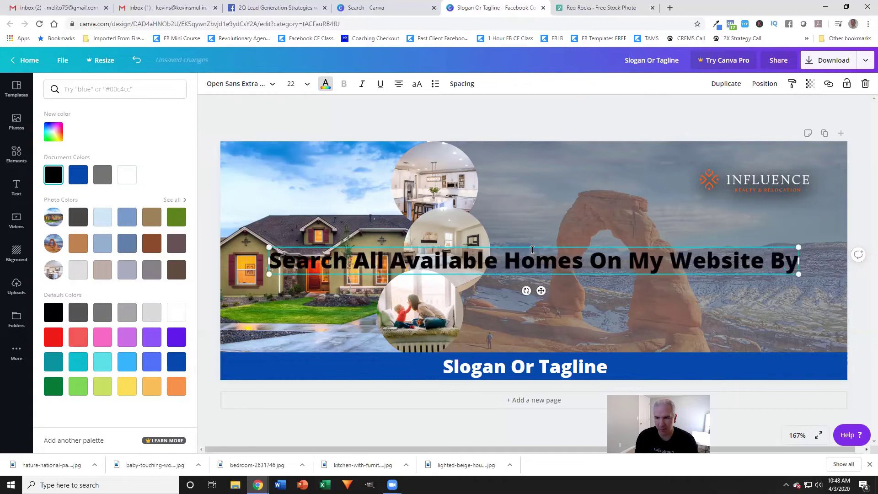
type(" Clocking")
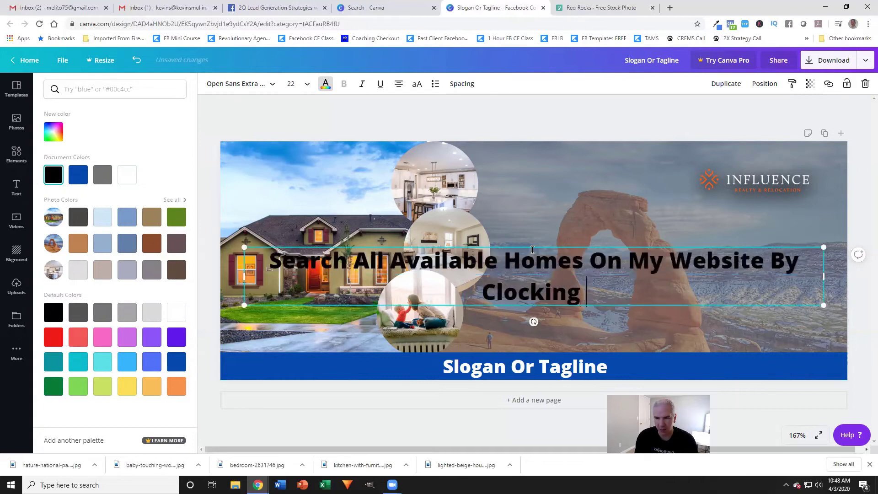
key("BackSpace")
key("BackSpace")
key("BackSpace")
key("BackSpace")
key("BackSpace")
key("BackSpace")
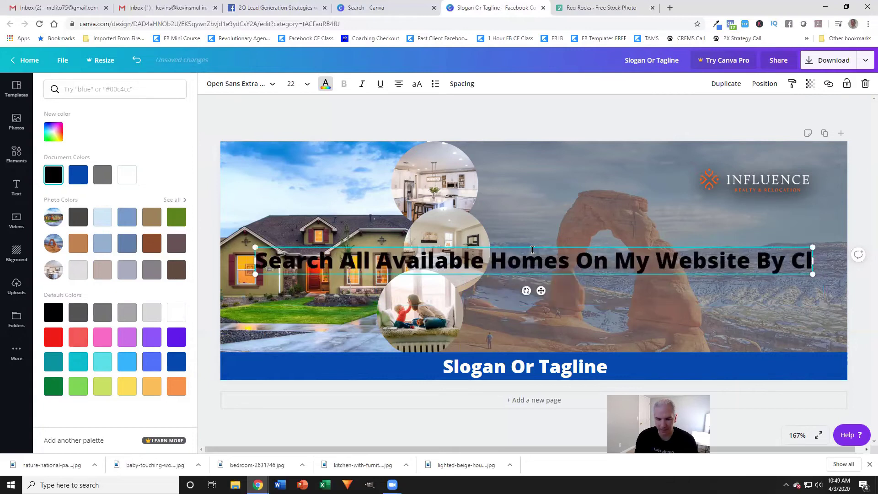
type("icking Ve")
key("BackSpace")
key("BackSpace")
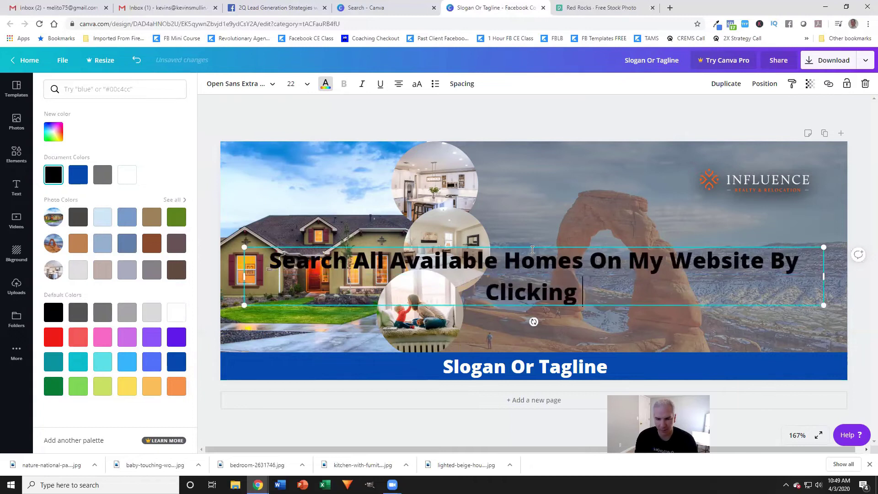
type("Below")
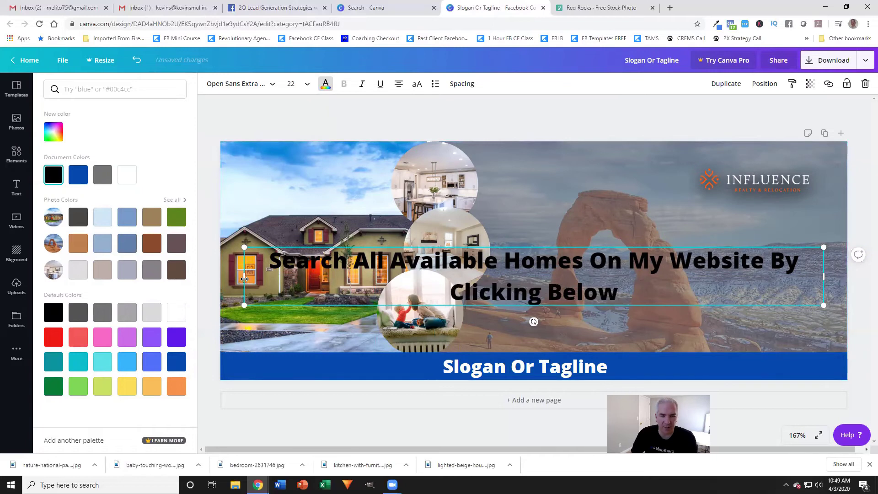
- Narrow and reposition the search headline and set its font size to 18
left_click_drag(244, 278, 510, 267)
left_click_drag(629, 247, 633, 200)
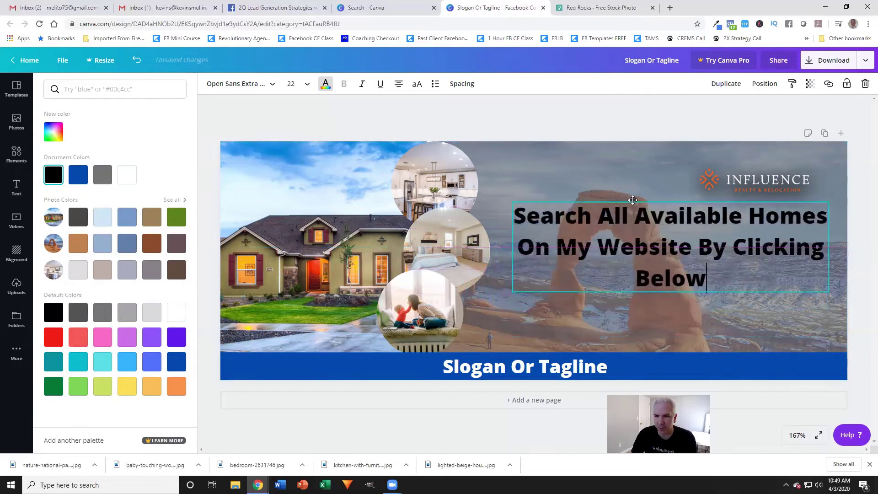
left_click(295, 84)
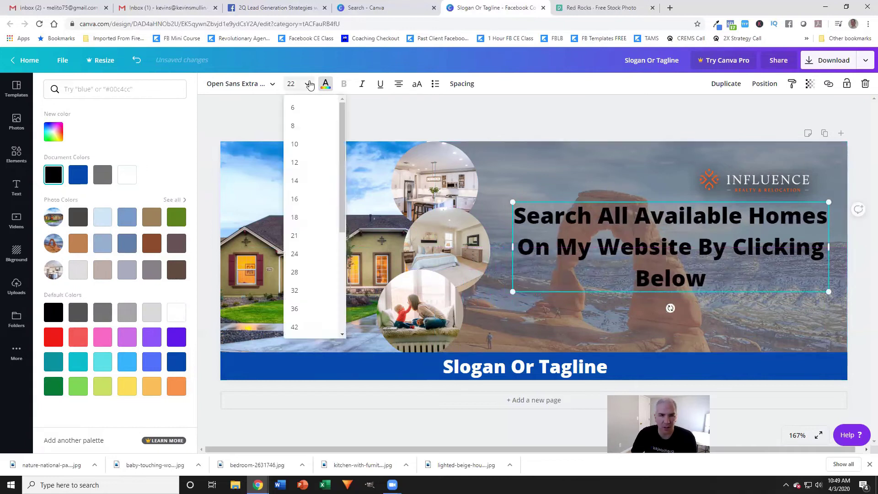
left_click(298, 218)
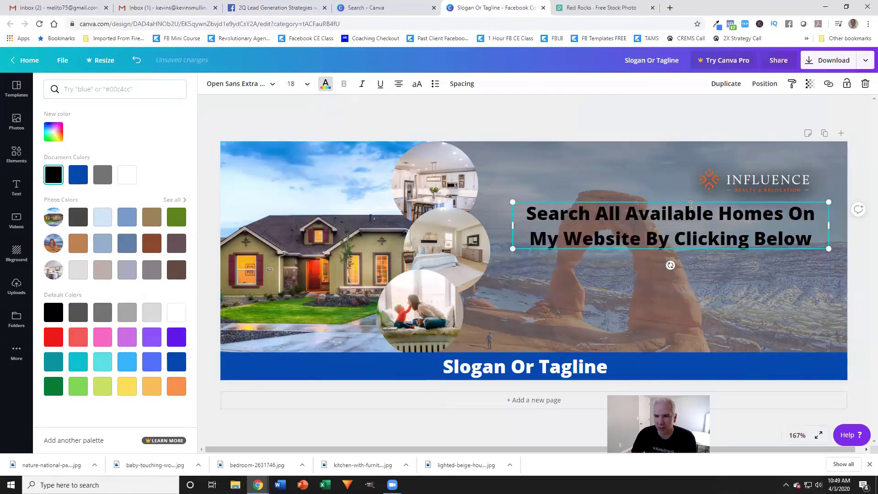
left_click_drag(690, 208, 690, 220)
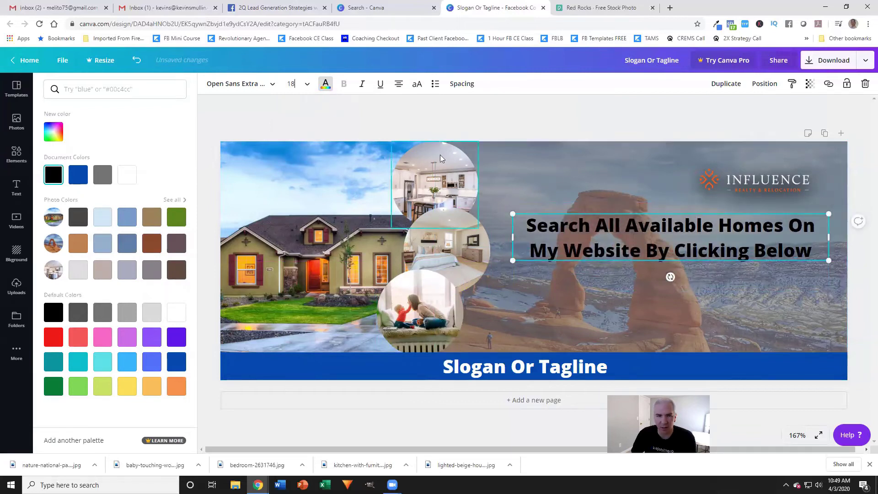
- Add another heading below the headline and make its text white
left_click(328, 86)
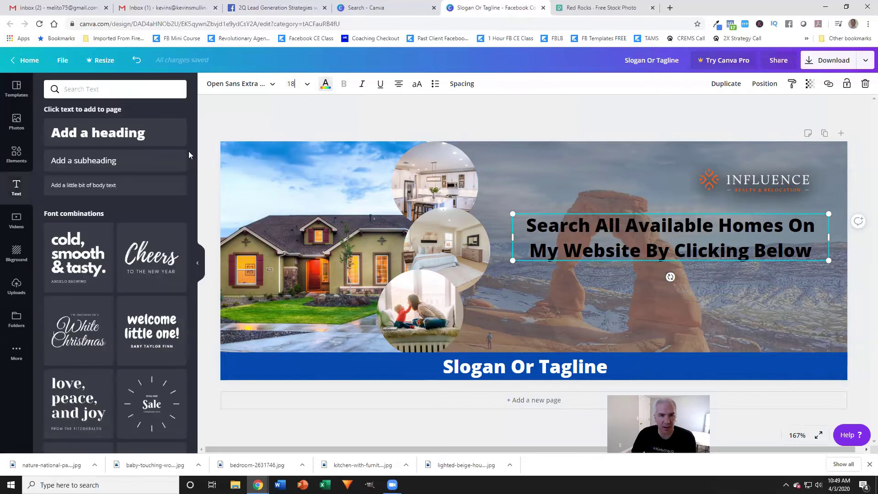
left_click(105, 132)
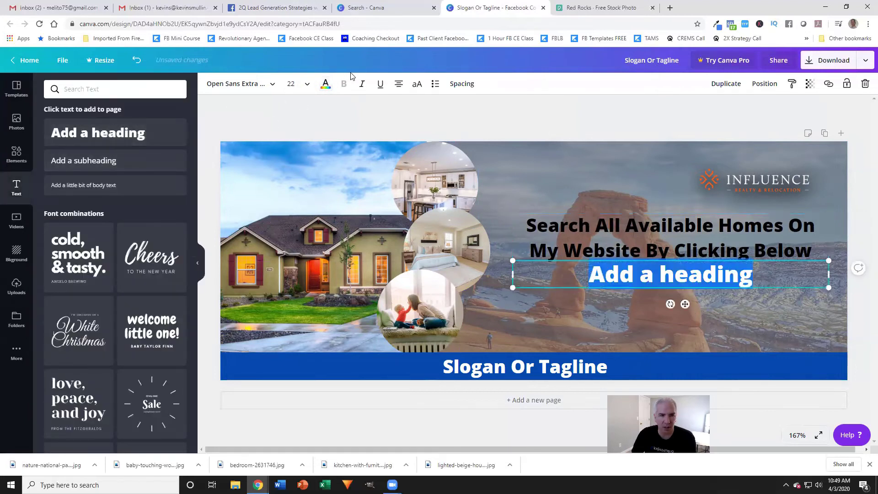
left_click(325, 84)
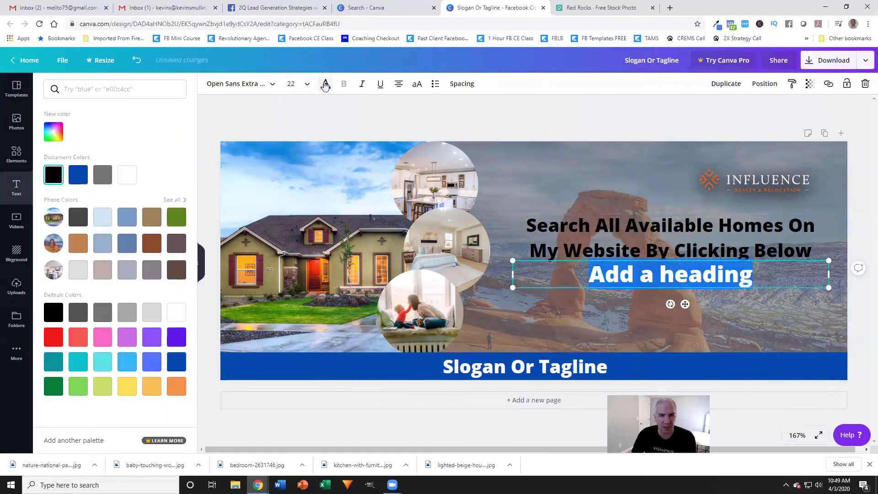
left_click(131, 180)
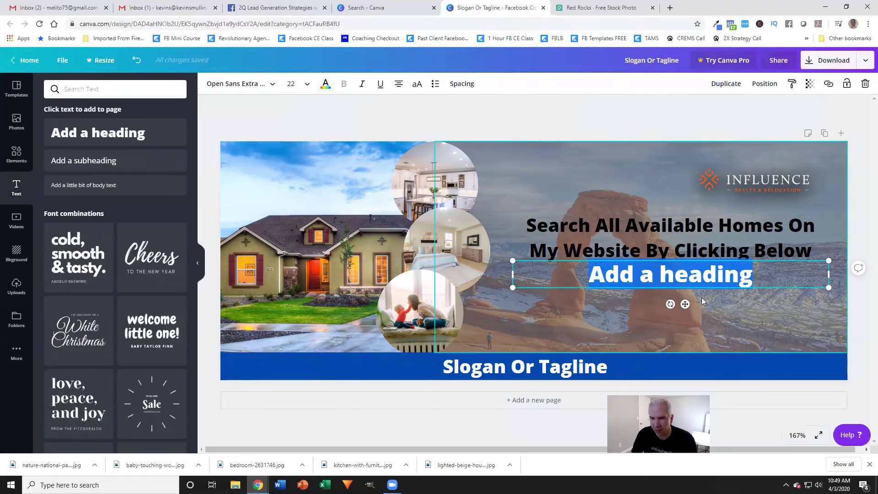
- Delete the extra heading box and change the search headline's text colour to the white swatch
key("Delete")
left_click(696, 252)
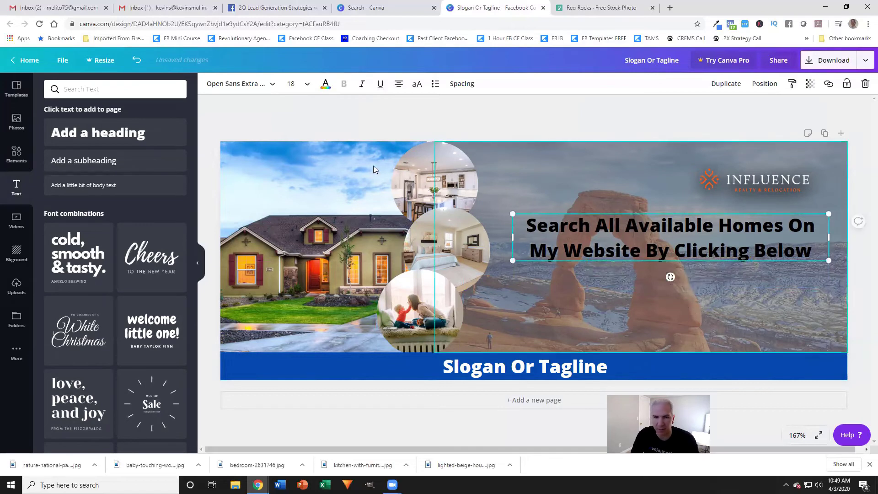
left_click(325, 85)
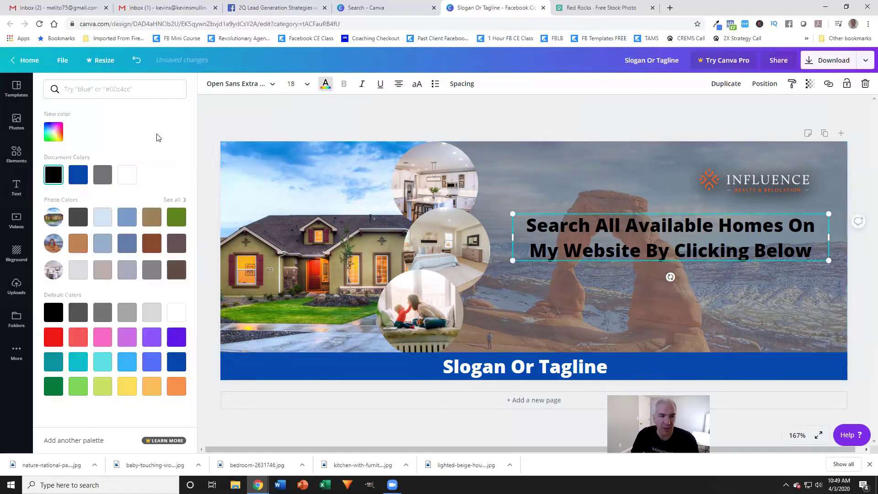
left_click(134, 183)
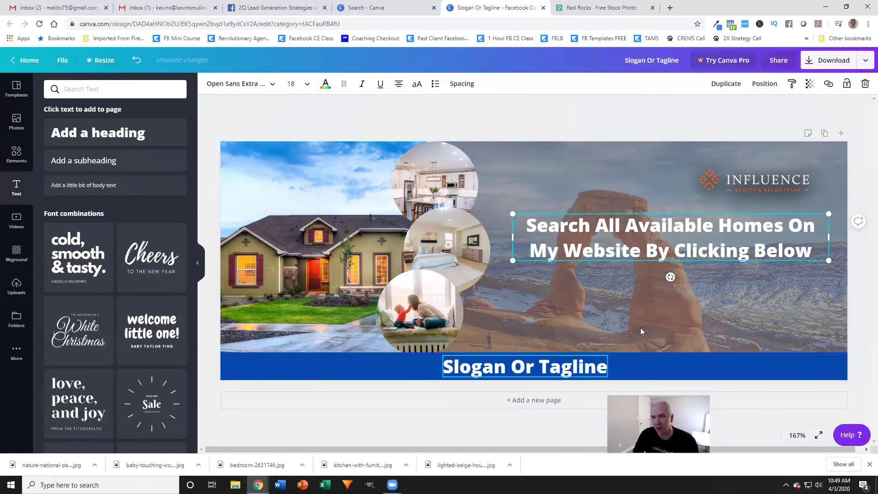
left_click(611, 114)
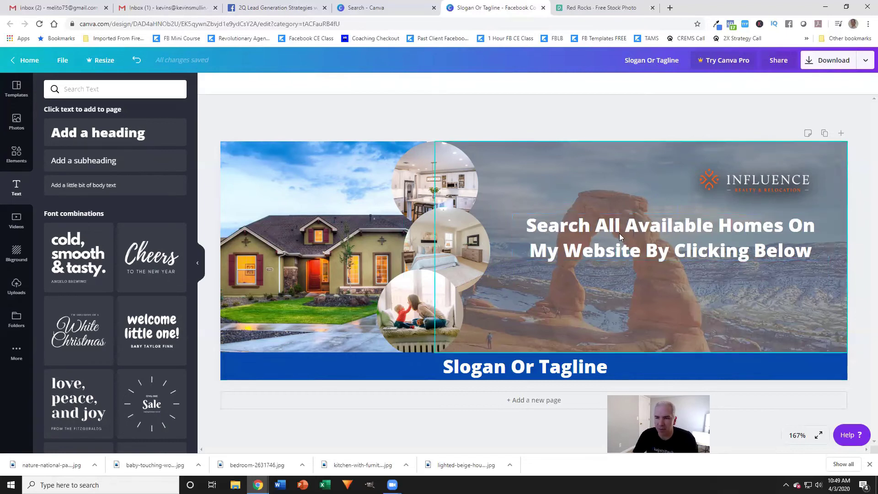
- Replace the Frames search with 'arrow' in Elements, then view the Facebook page
left_click(20, 159)
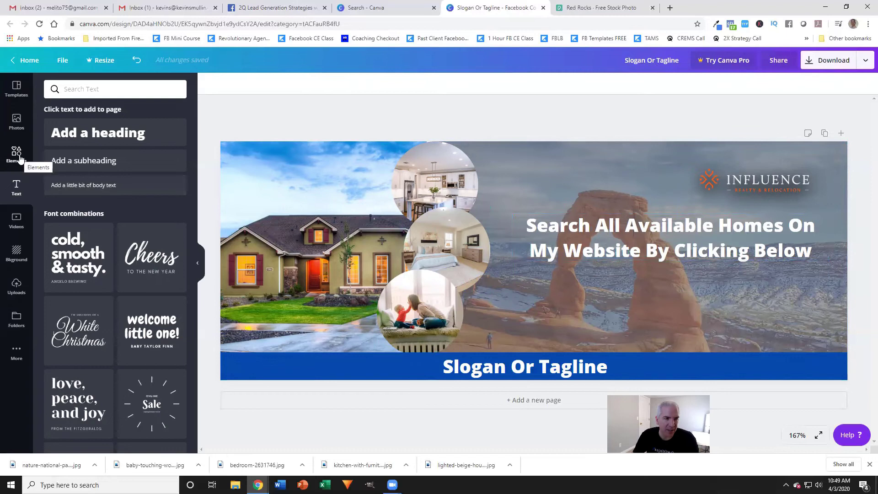
left_click(173, 90)
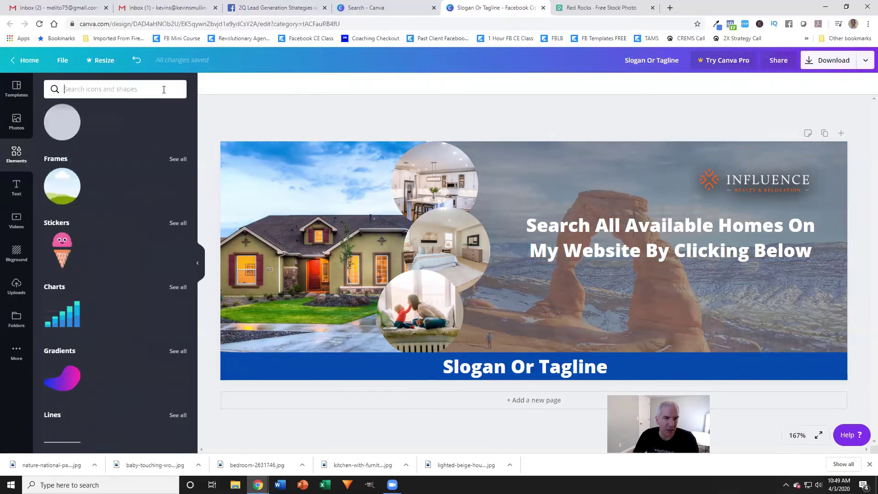
left_click(81, 90)
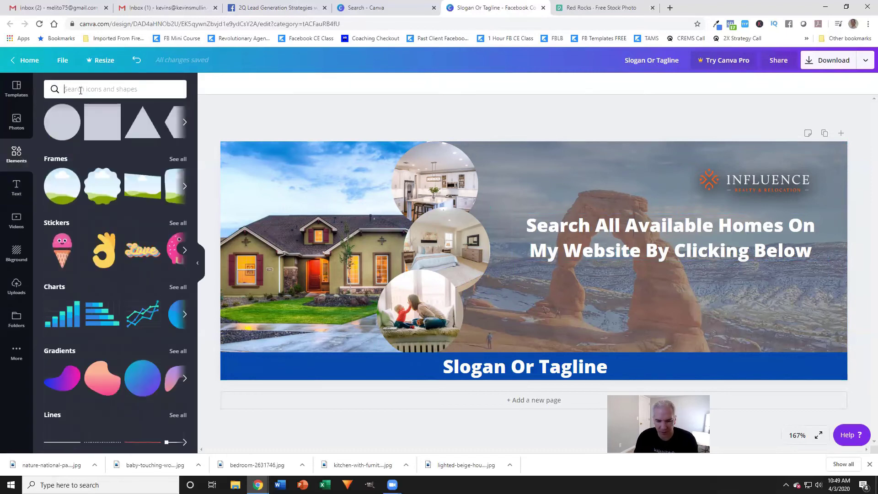
type("arrow")
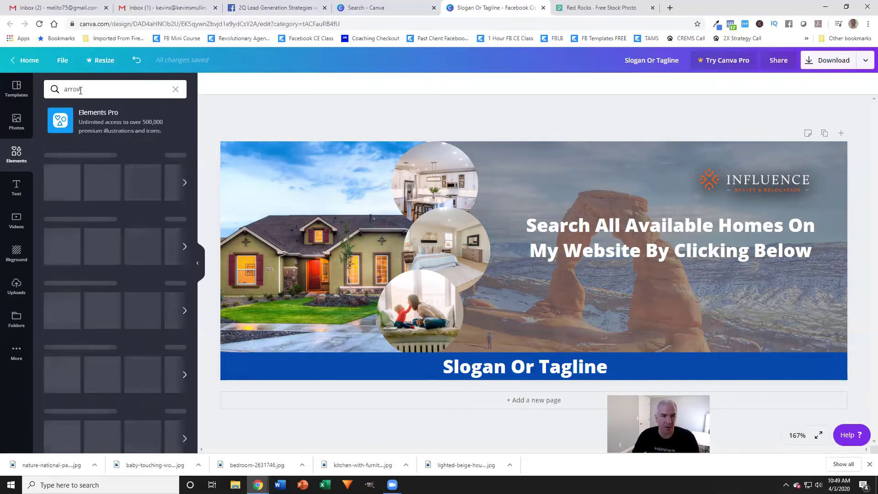
left_click(316, 8)
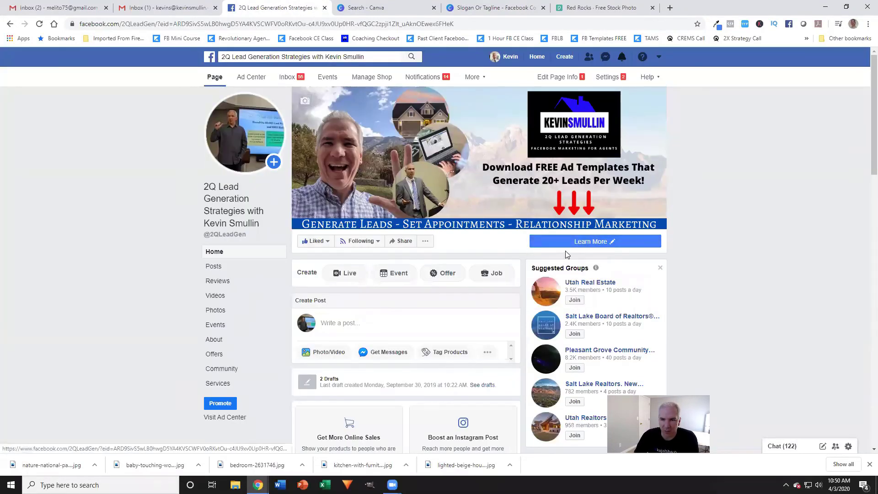
- Look over the three red arrows on the Facebook cover, then return to Canva
mouse_move(587, 247)
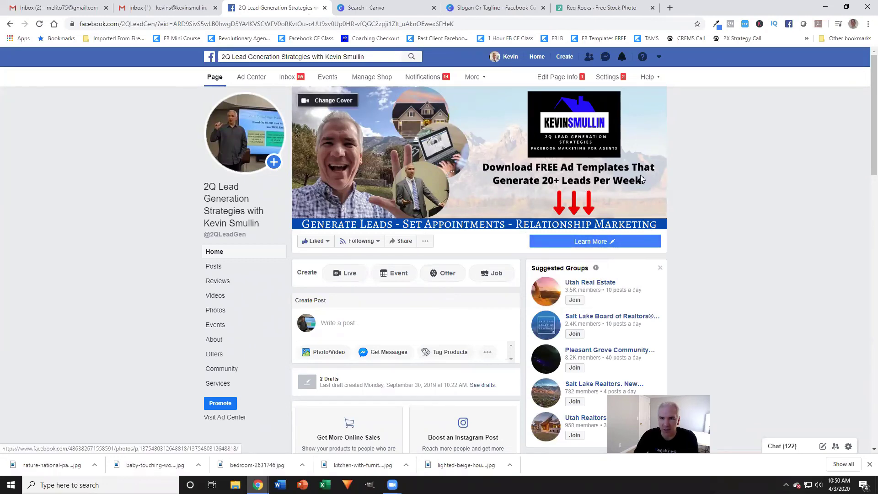
left_click(503, 8)
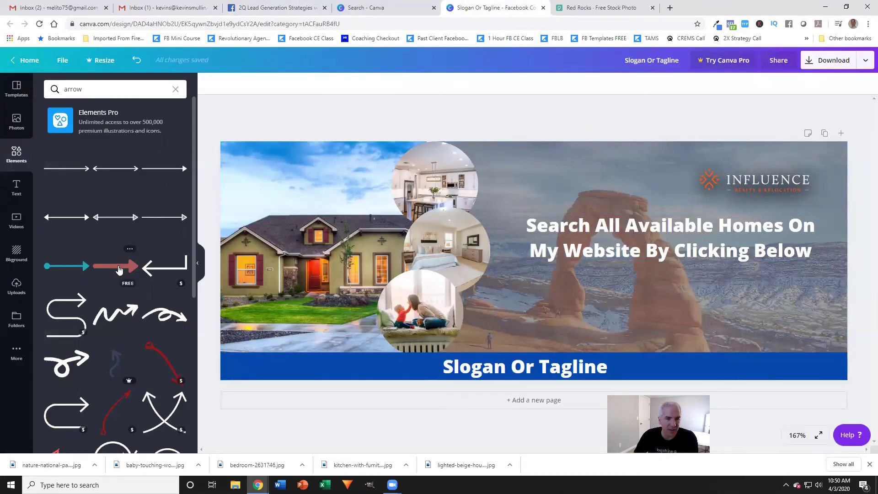
- Add a straight arrow, colour it red, rotate it to point down and shrink it
left_click(119, 270)
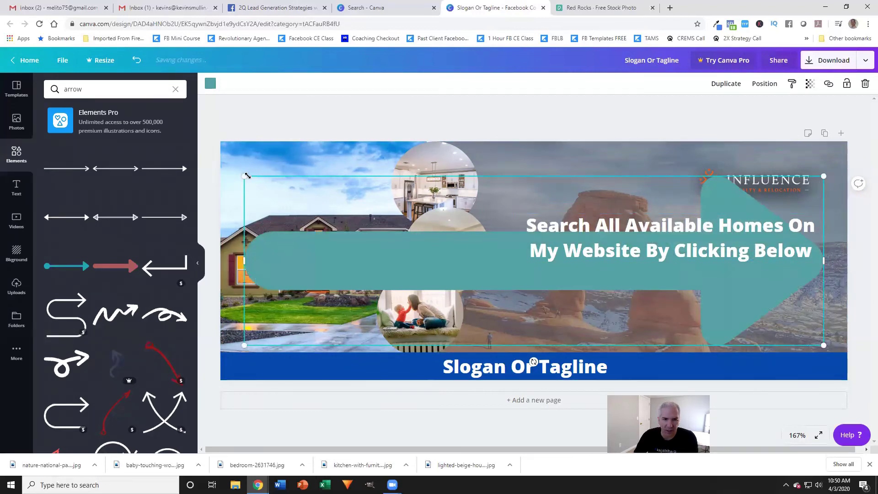
left_click_drag(244, 176, 767, 259)
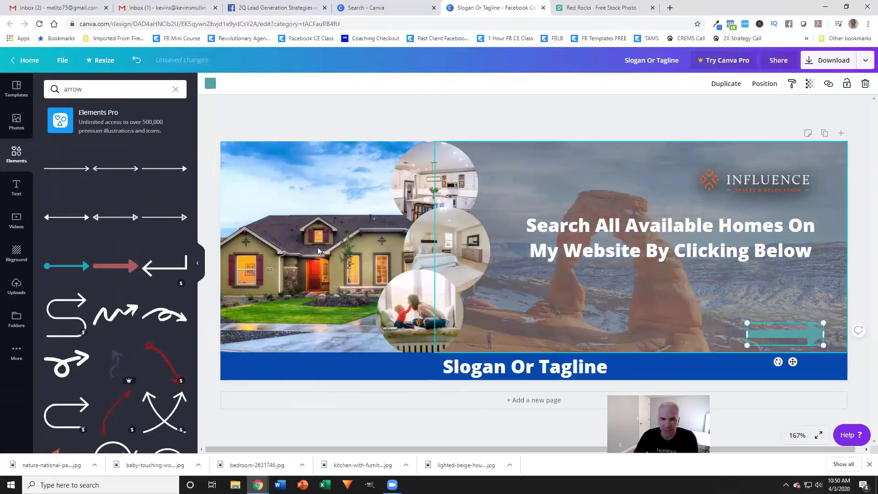
left_click(210, 84)
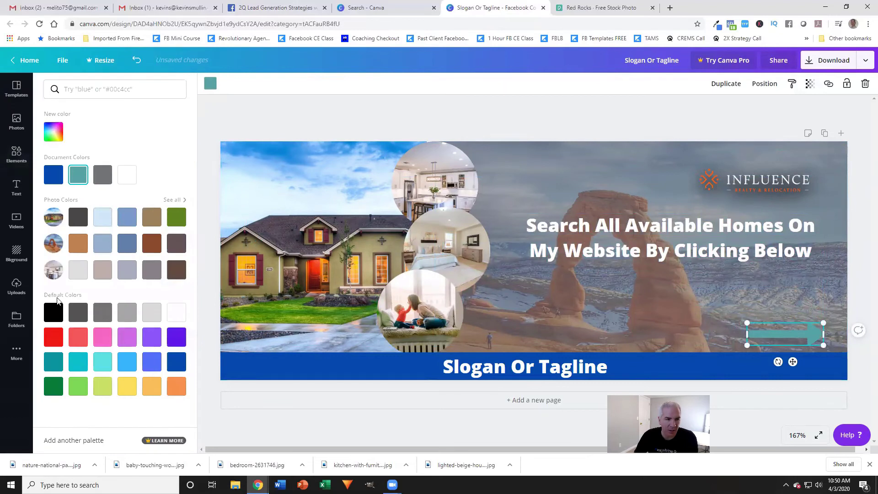
left_click(54, 337)
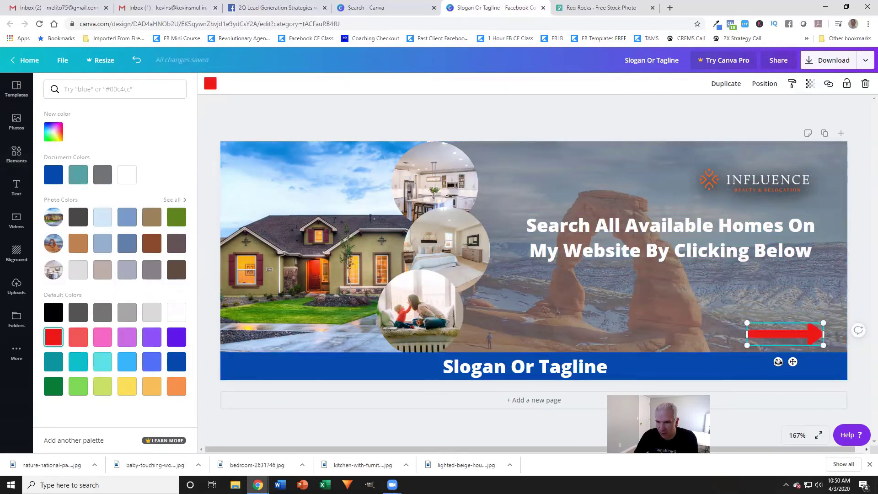
left_click_drag(762, 359, 725, 326)
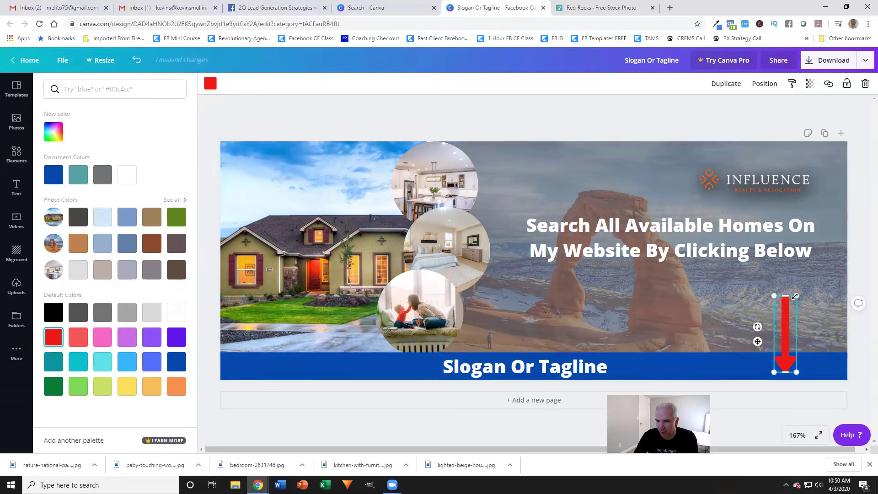
left_click_drag(774, 295, 693, 305)
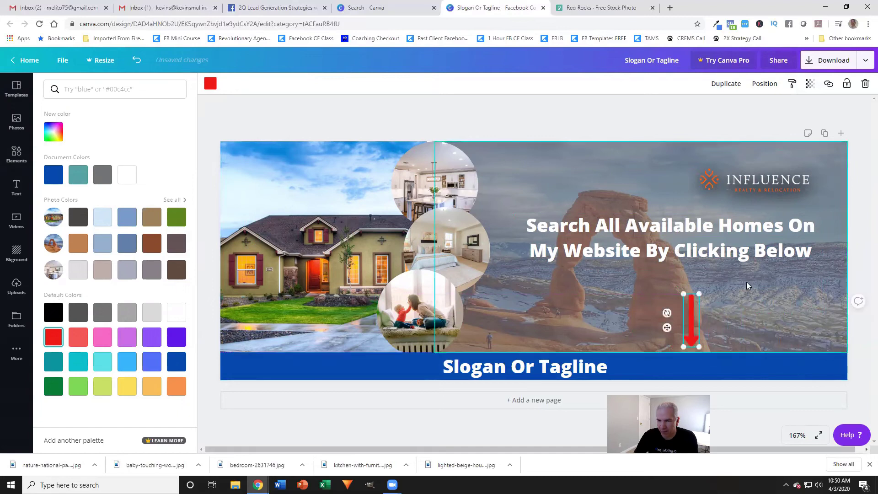
- Duplicate the red arrow twice and line the copies up in a row
left_click(726, 84)
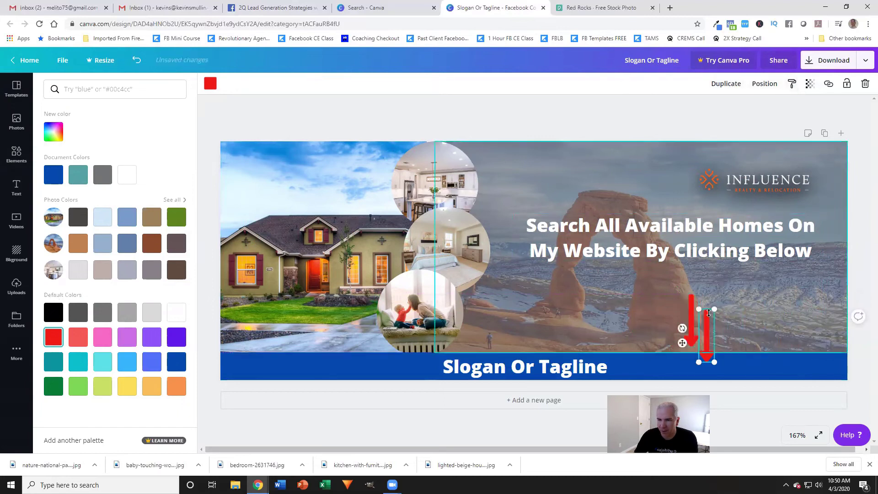
left_click_drag(716, 321, 749, 321)
left_click(726, 84)
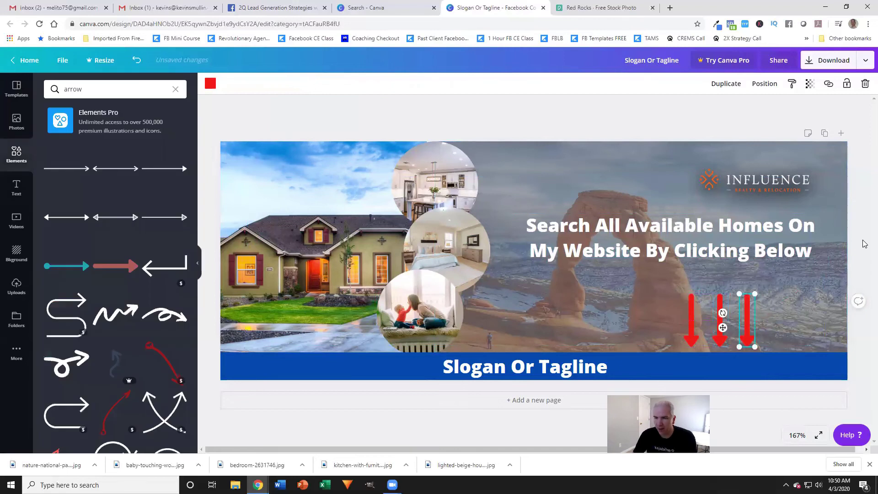
- Download the cover as a PNG file, then bring up the Facebook page
left_click(678, 115)
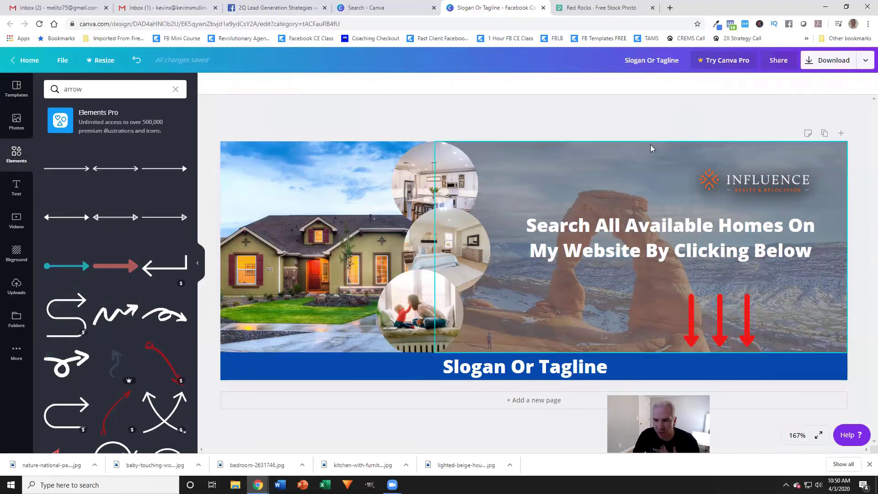
left_click(815, 67)
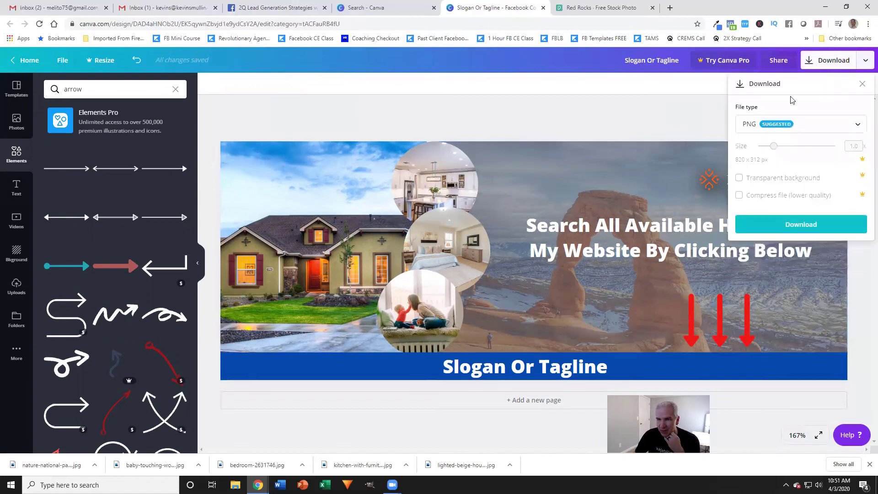
left_click(777, 231)
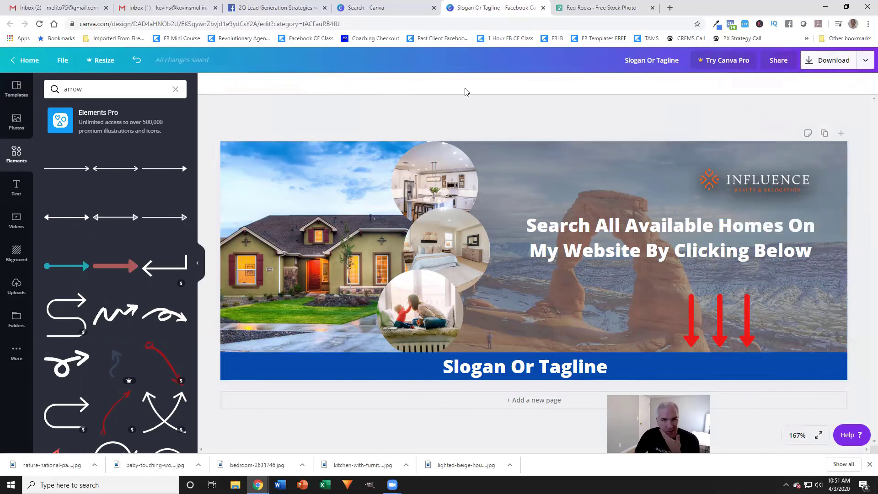
left_click(280, 8)
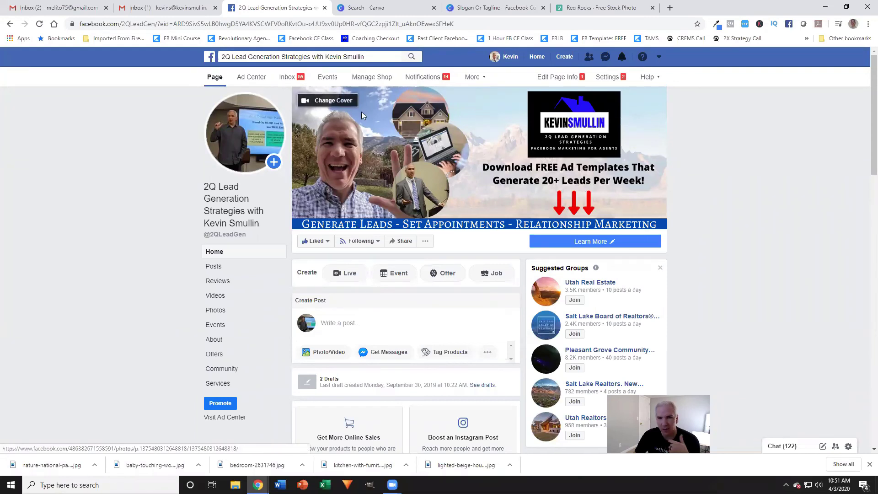
- Go back to the Canva 'Slogan Or Tagline' tab showing the finished cover
left_click(494, 8)
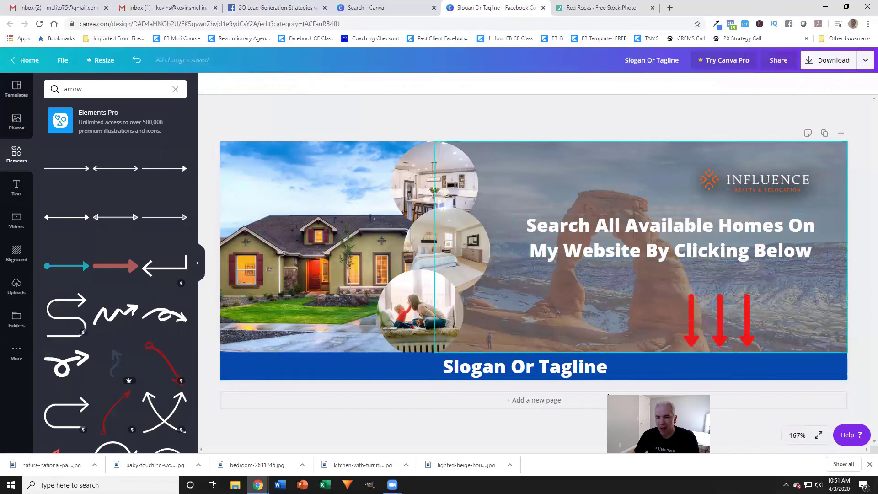